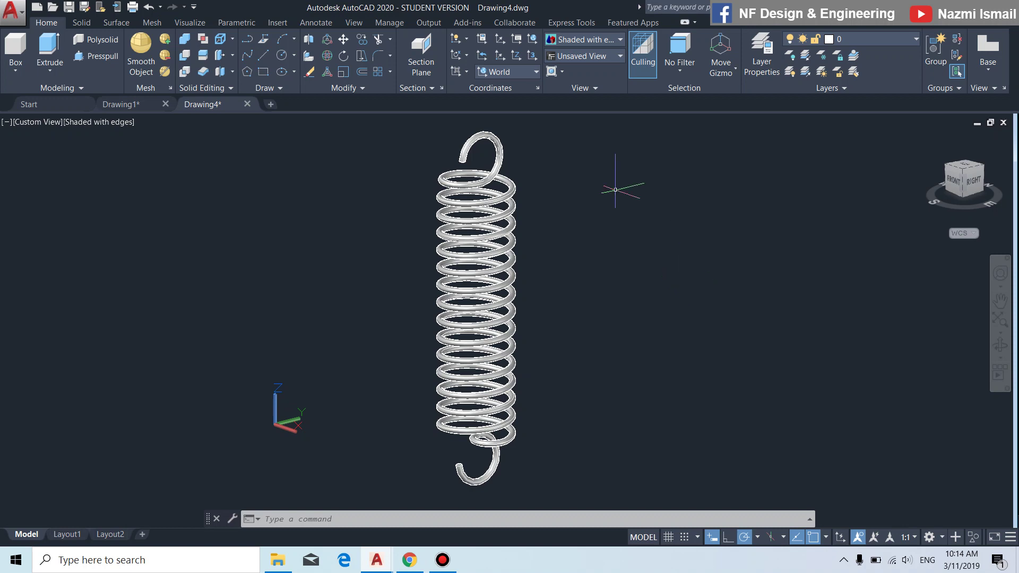
Create a new blank drawing, Drawing6, in Top 2D Wireframe view
left_click(271, 104)
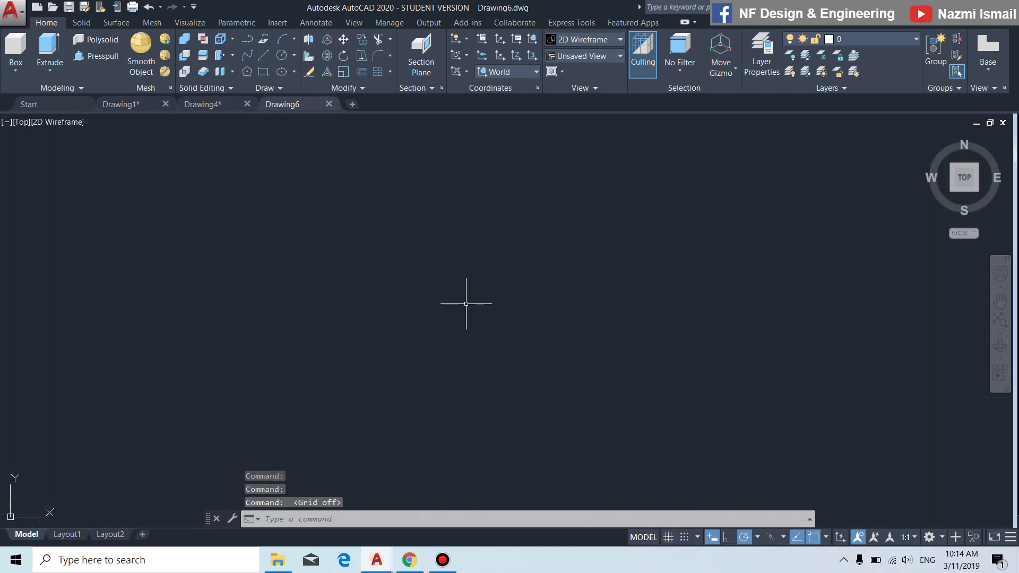
Draw a helix with base and top radius 300 and 150 between turns, then set its height
type("hel")
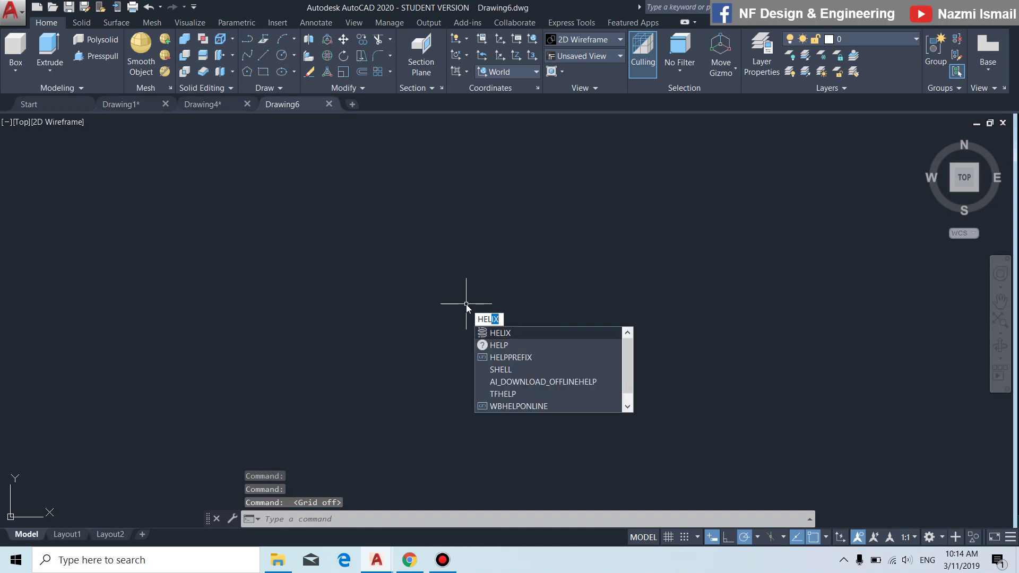
key("Return")
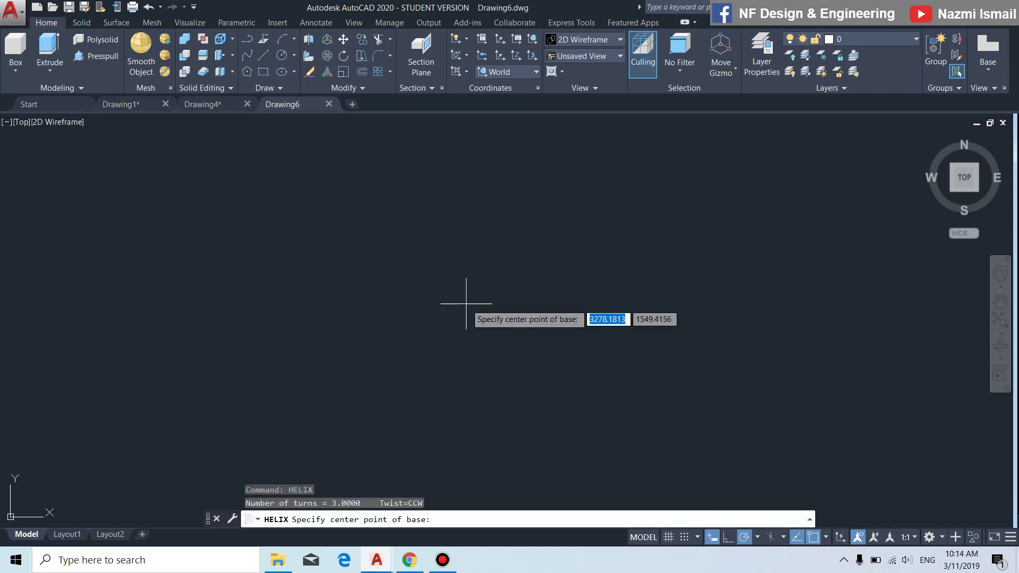
left_click(458, 323)
type("300")
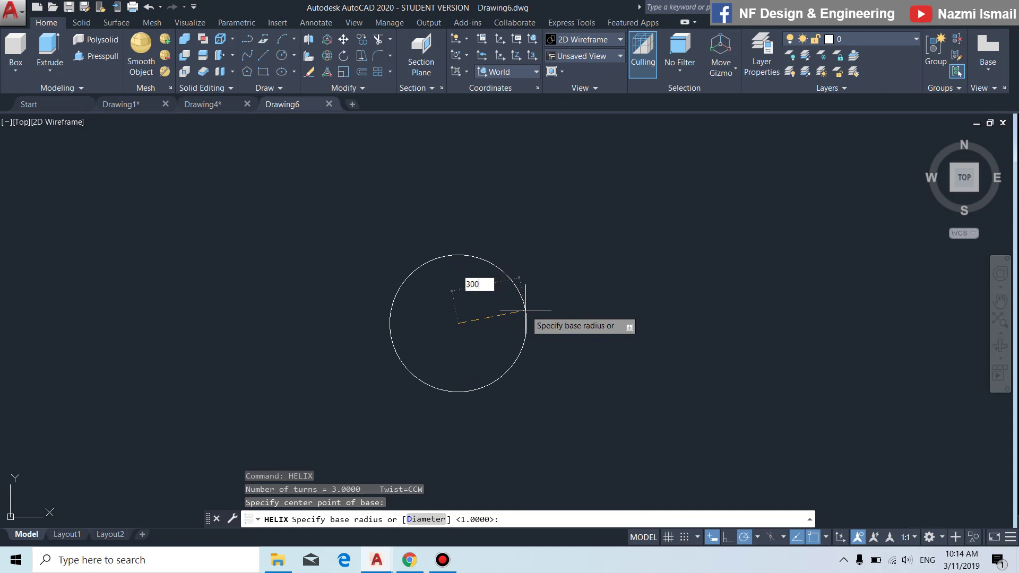
key("Return")
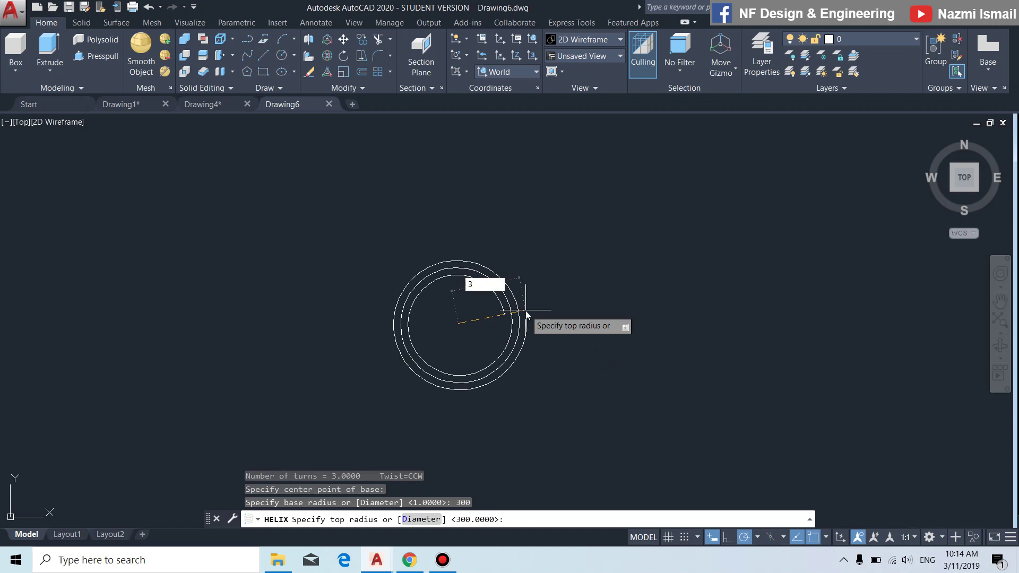
key("Return")
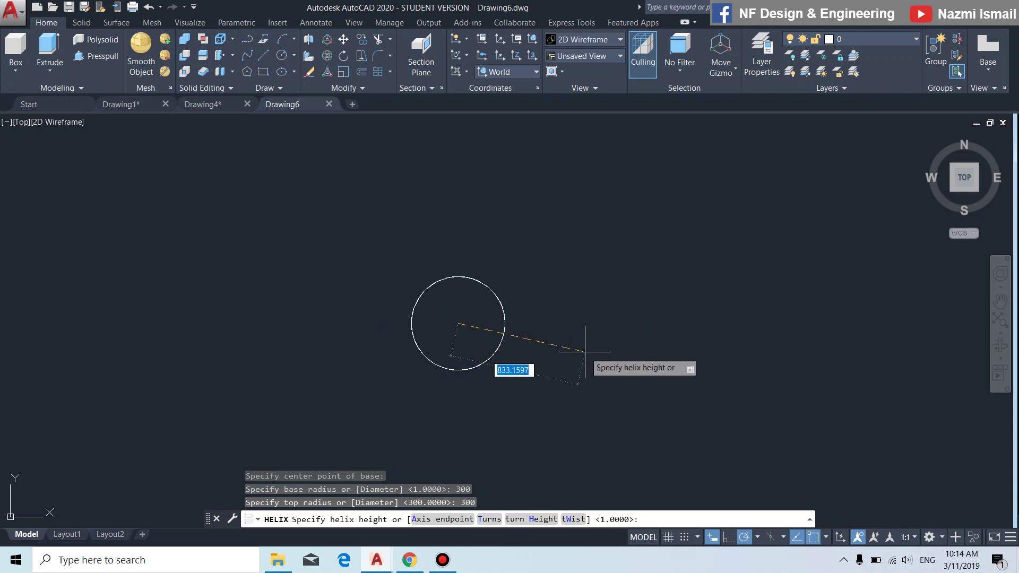
mouse_move(557, 353)
middle_mouse_down("shift")
mouse_move(580, 300)
mouse_move(558, 273)
mouse_move(591, 357)
middle_mouse_up("shift")
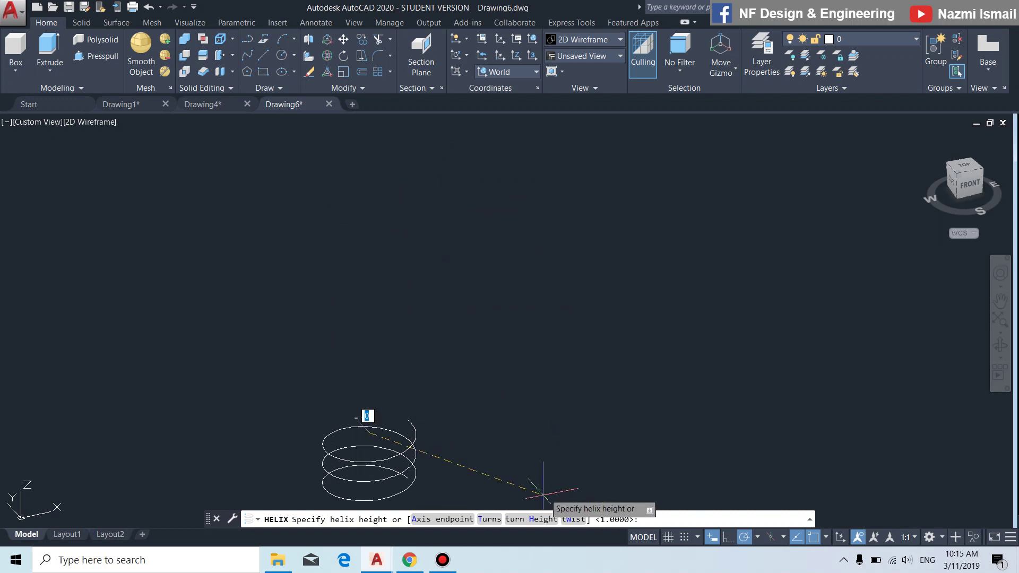
left_click(530, 519)
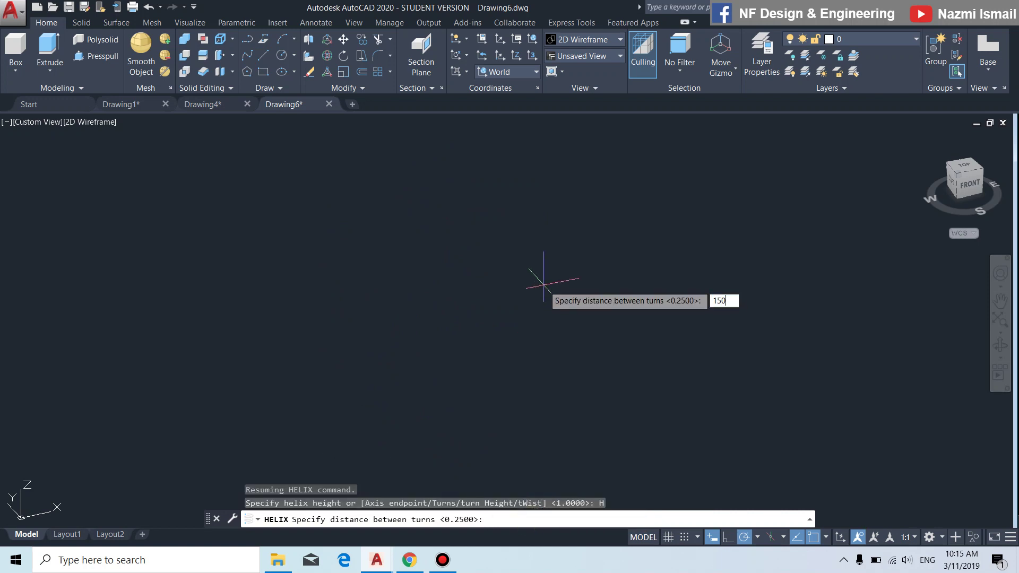
key("Return")
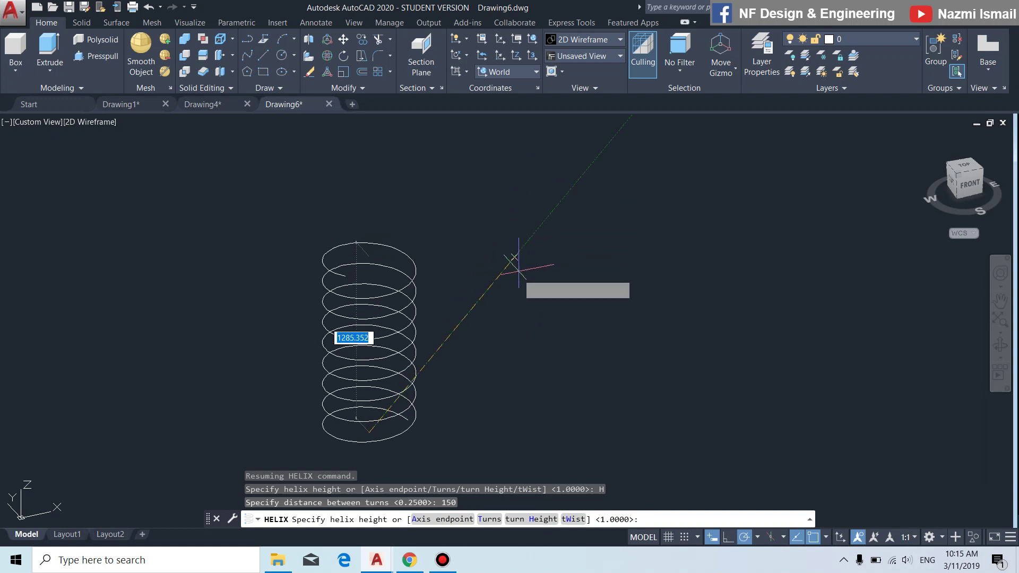
scroll(514, 250, "down", 2)
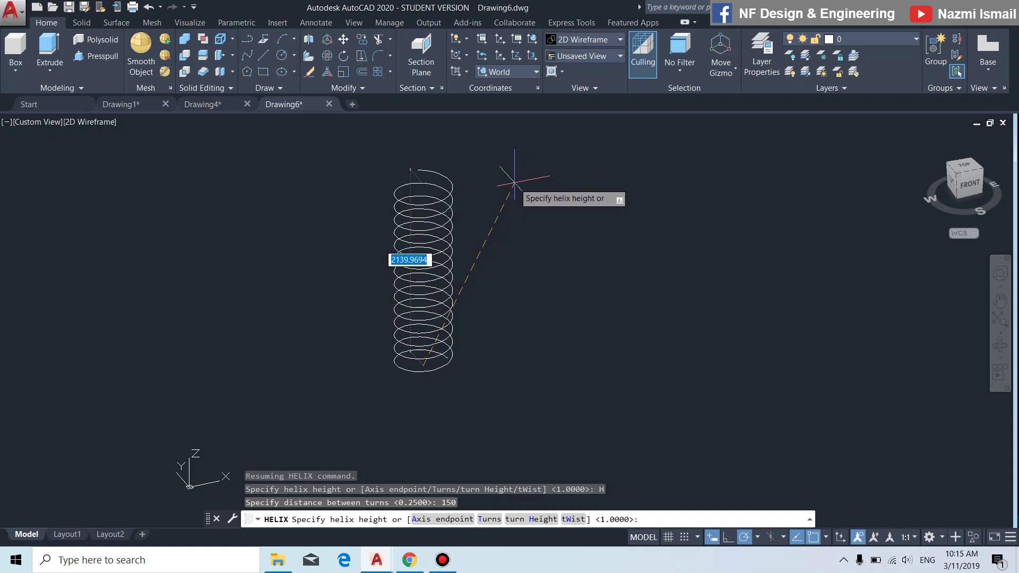
left_click(515, 180)
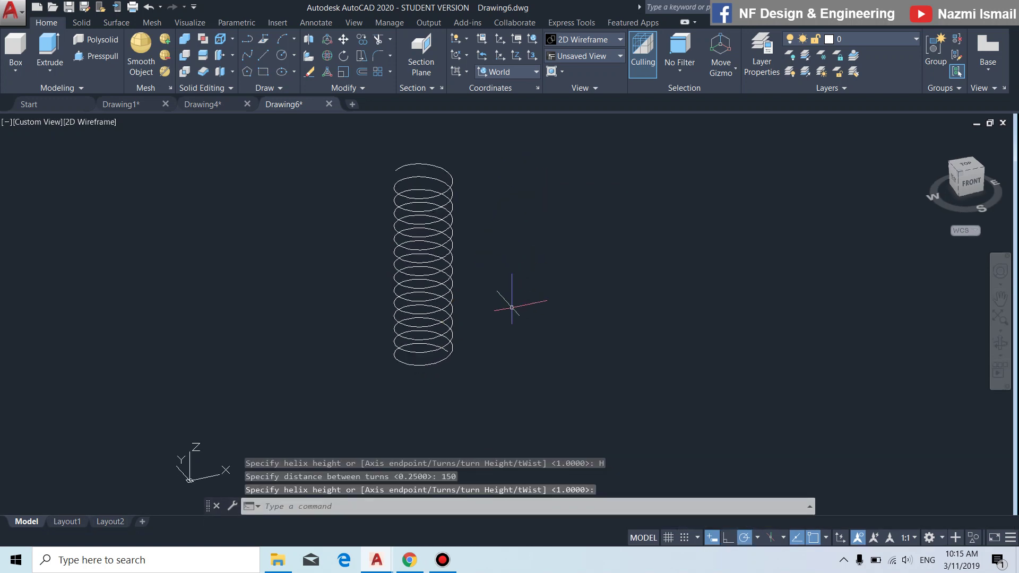
Start an arc at the helix's top end, with Osnap and Polar tracking turned off
scroll(512, 309, "down", 3)
scroll(489, 287, "up", 5)
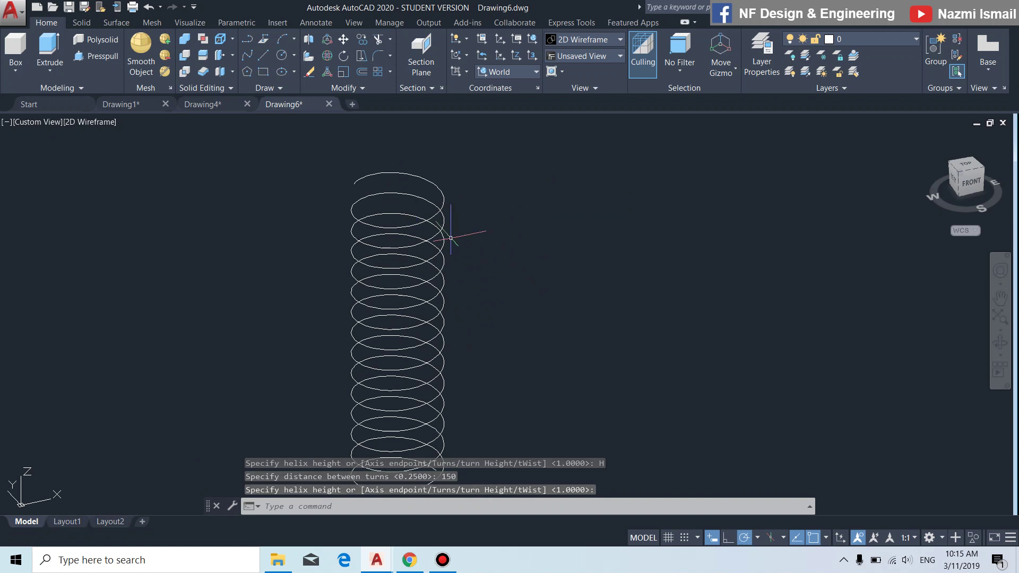
middle_click_drag(582, 202, 583, 283)
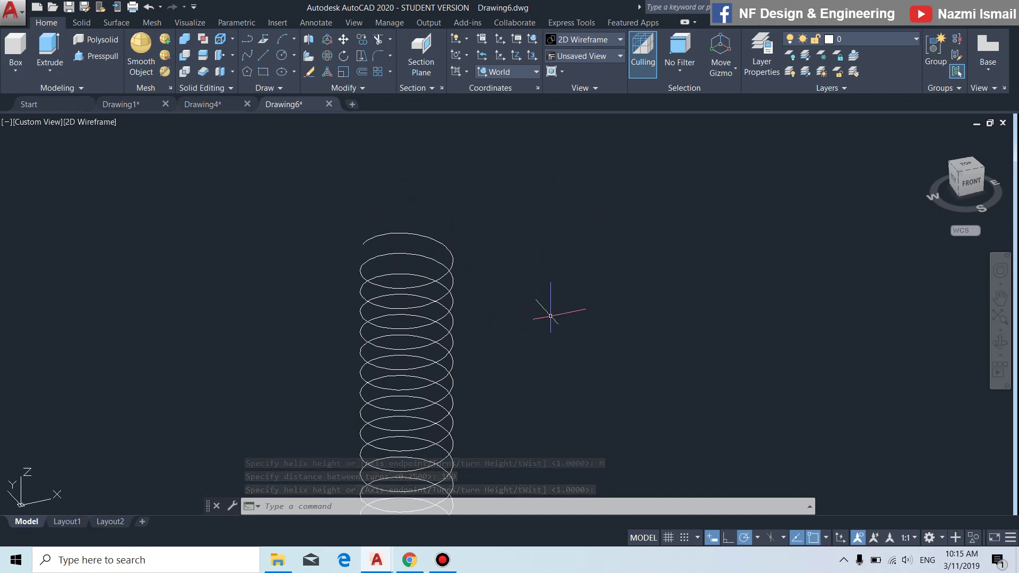
scroll(399, 268, "up", 2)
type("A")
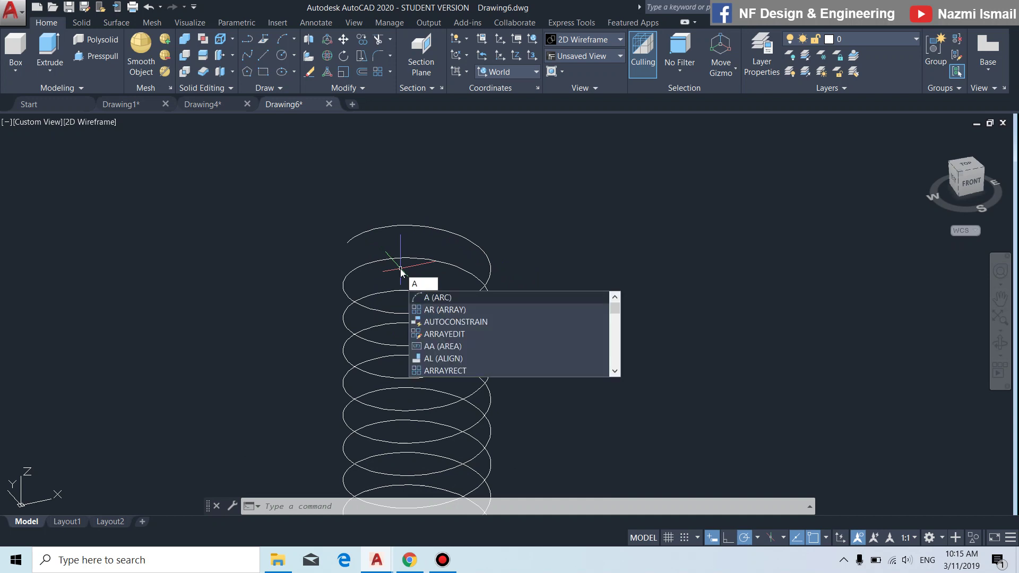
key("Return")
left_click(348, 242)
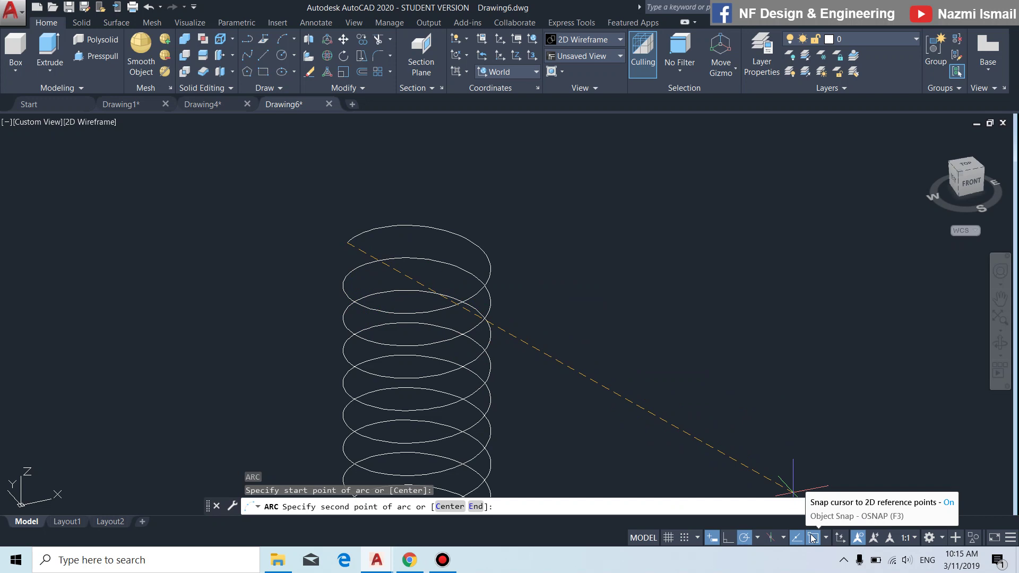
left_click(812, 537)
left_click(747, 539)
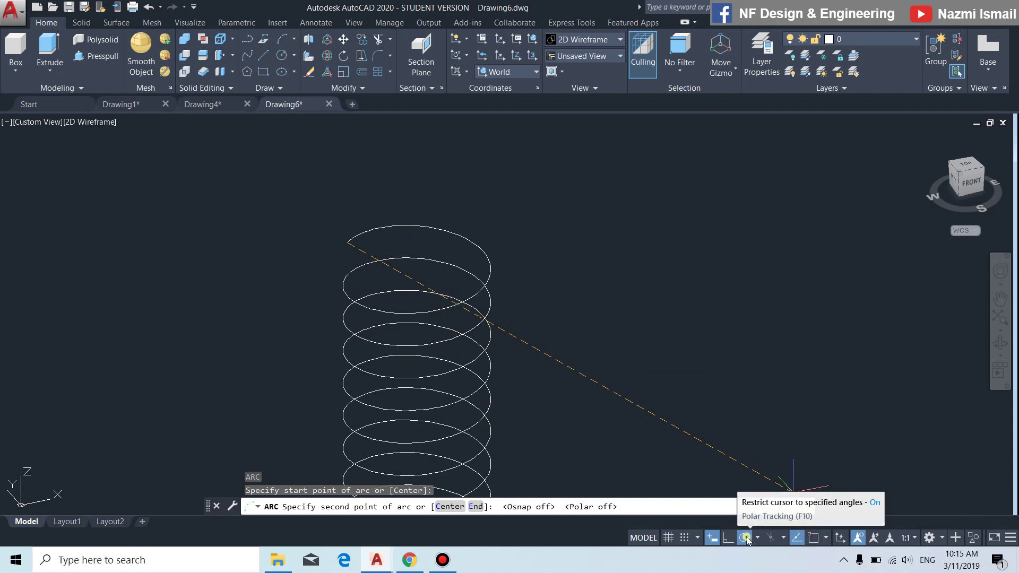
From a top-down view, finish the arc's second and end points and select it
scroll(405, 248, "up", 2)
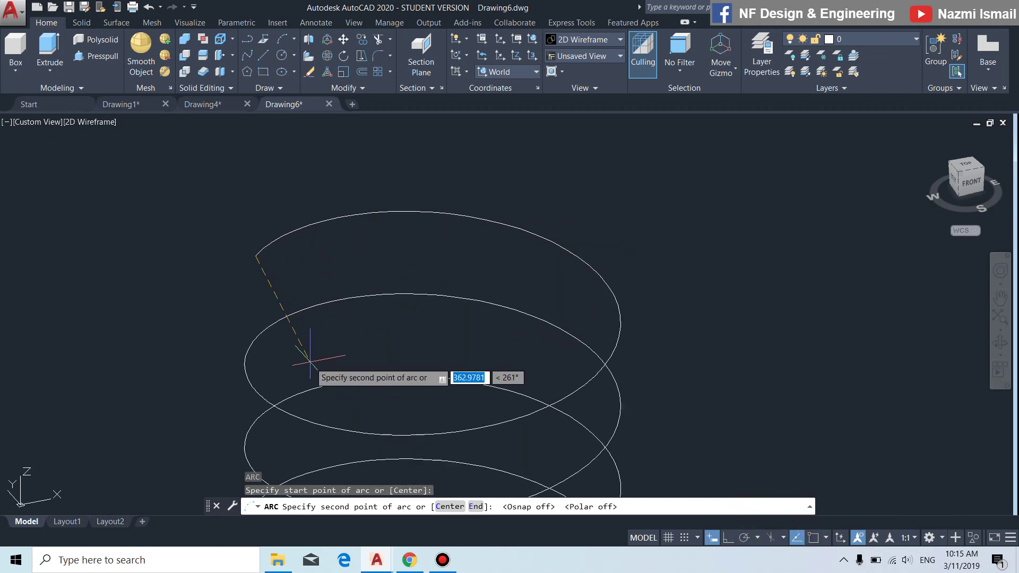
scroll(441, 335, "down", 2)
middle_click_drag(564, 357, 545, 448, "shift")
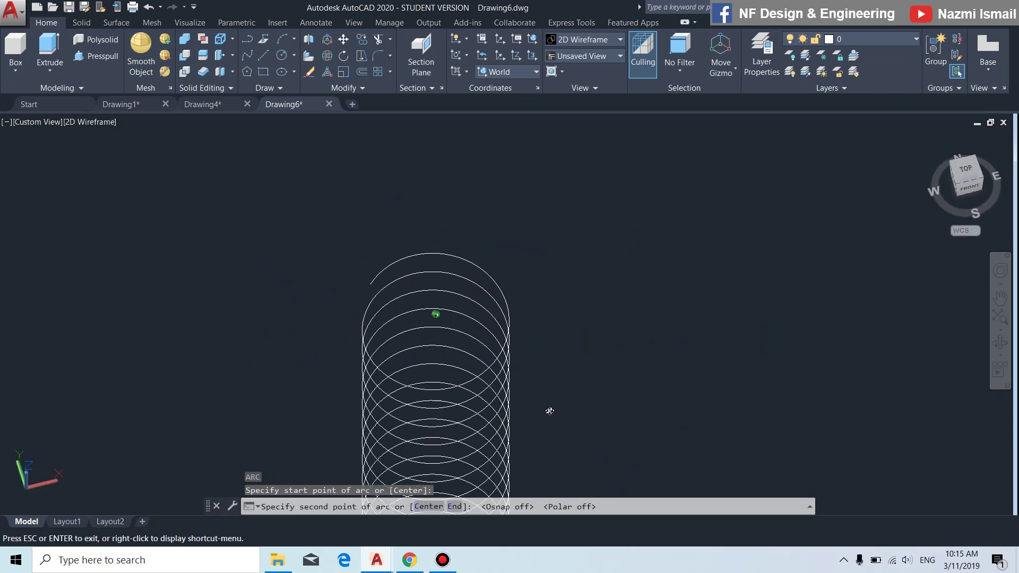
scroll(467, 339, "up", 3)
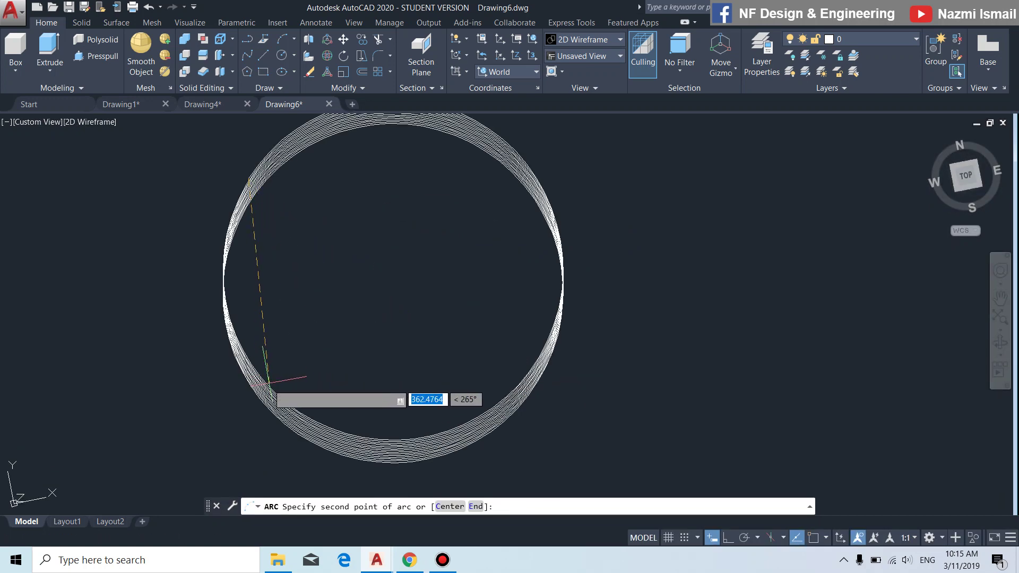
left_click(264, 378)
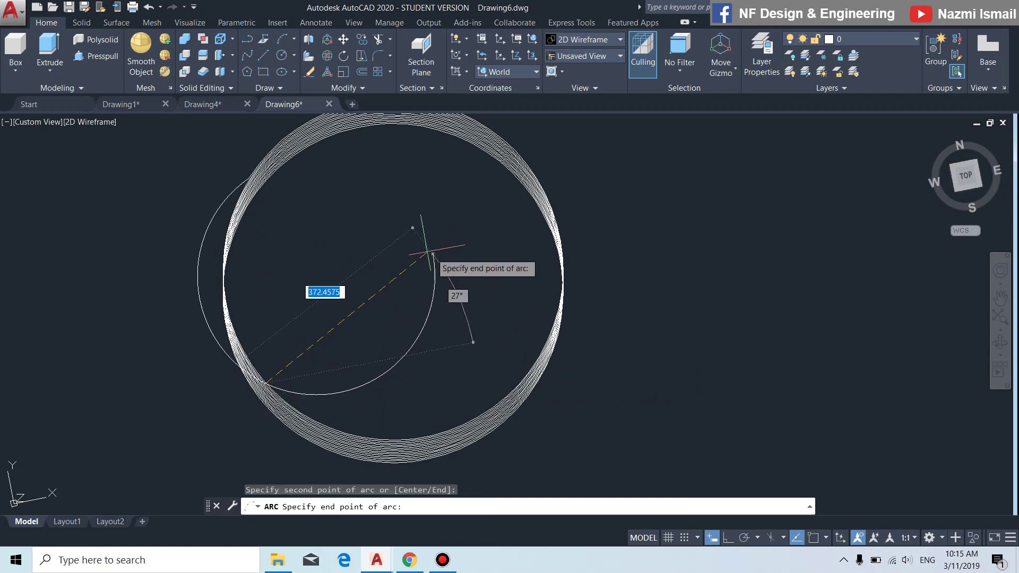
left_click(408, 263)
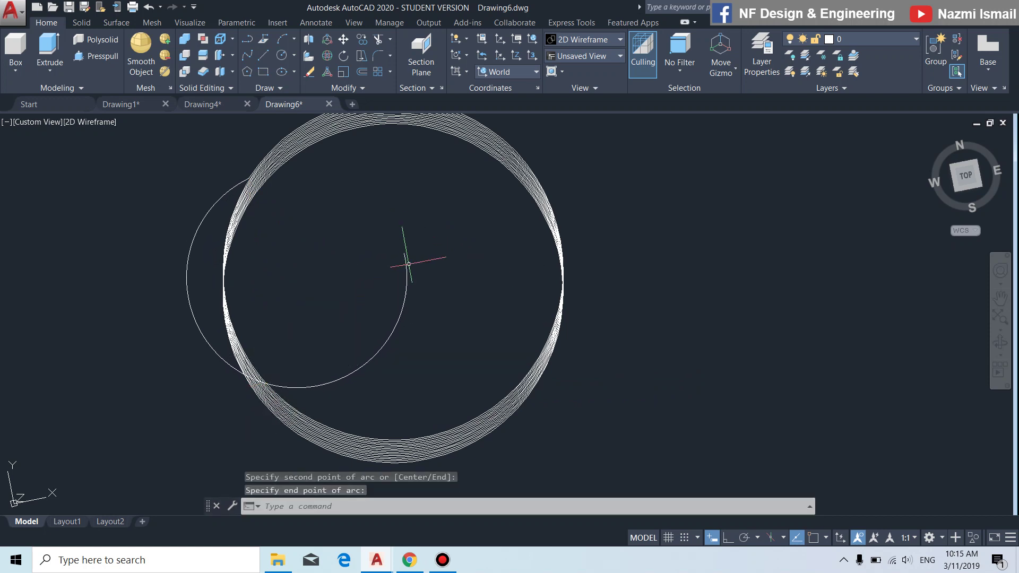
left_click(234, 366)
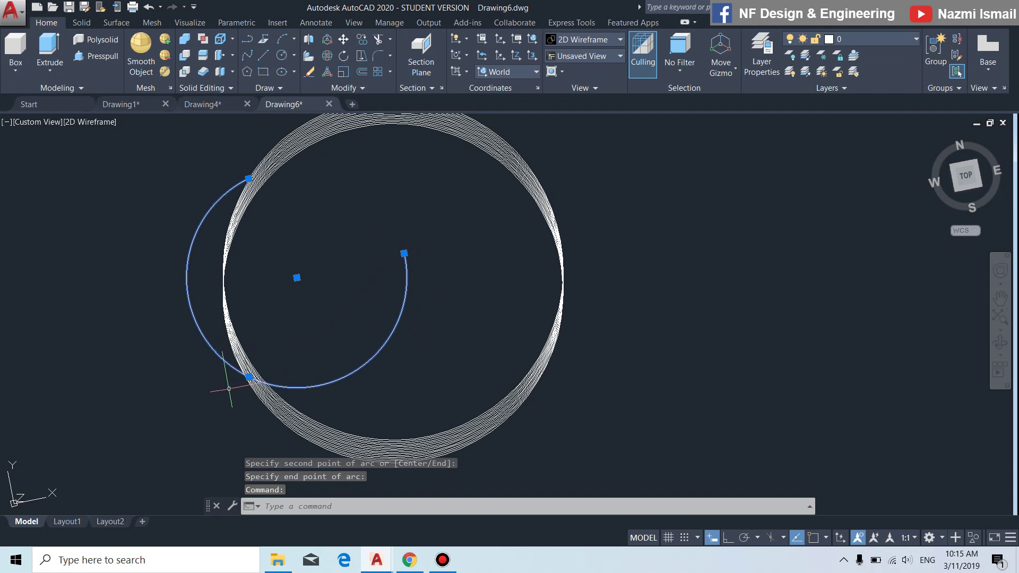
Try stretching the arc's end grip, then cancel and deselect the arc
left_click(249, 377)
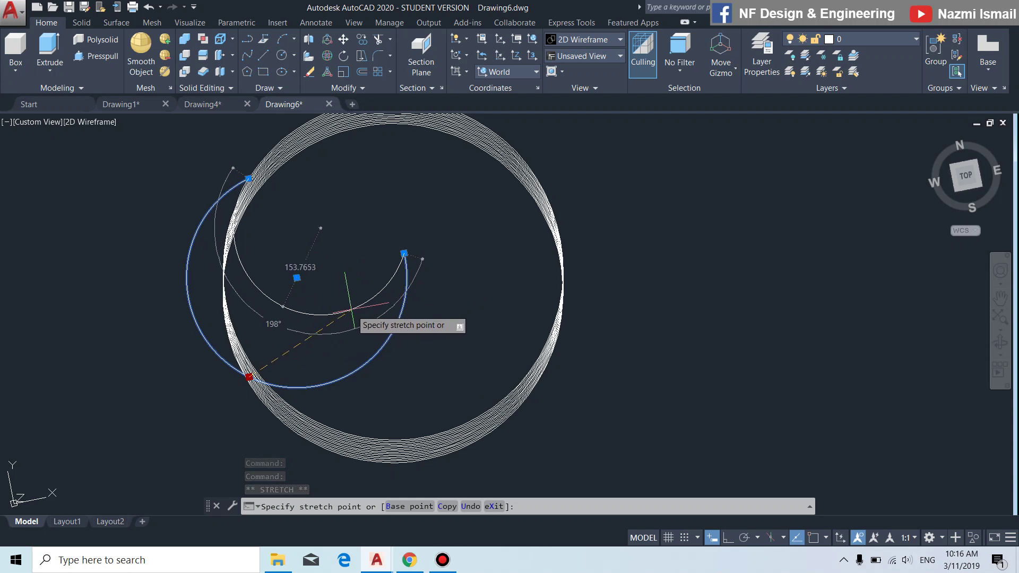
key("Escape")
scroll(482, 365, "down", 4)
key("Escape")
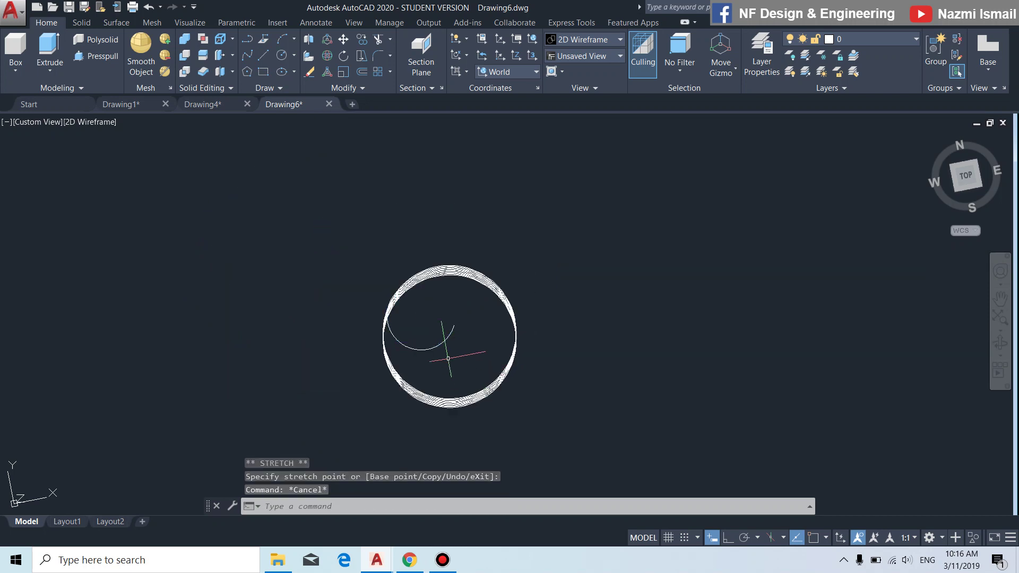
scroll(449, 359, "up", 2)
left_click(443, 332)
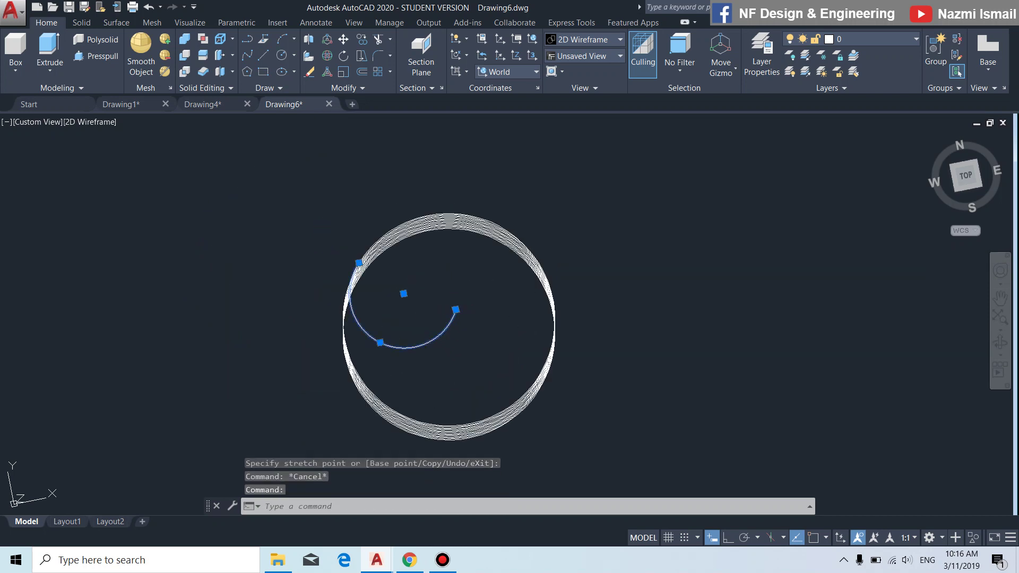
left_click(455, 310)
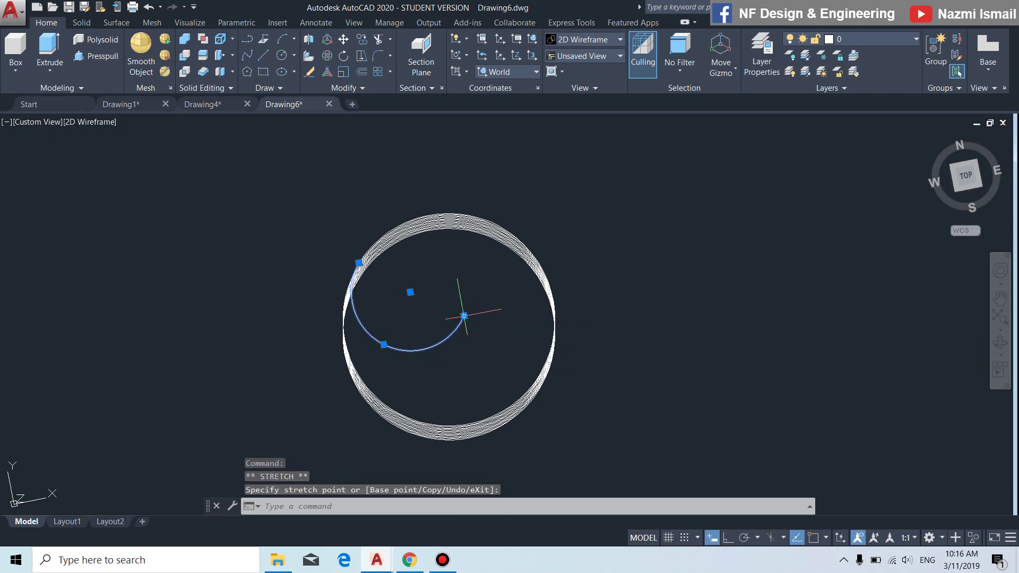
key("Escape")
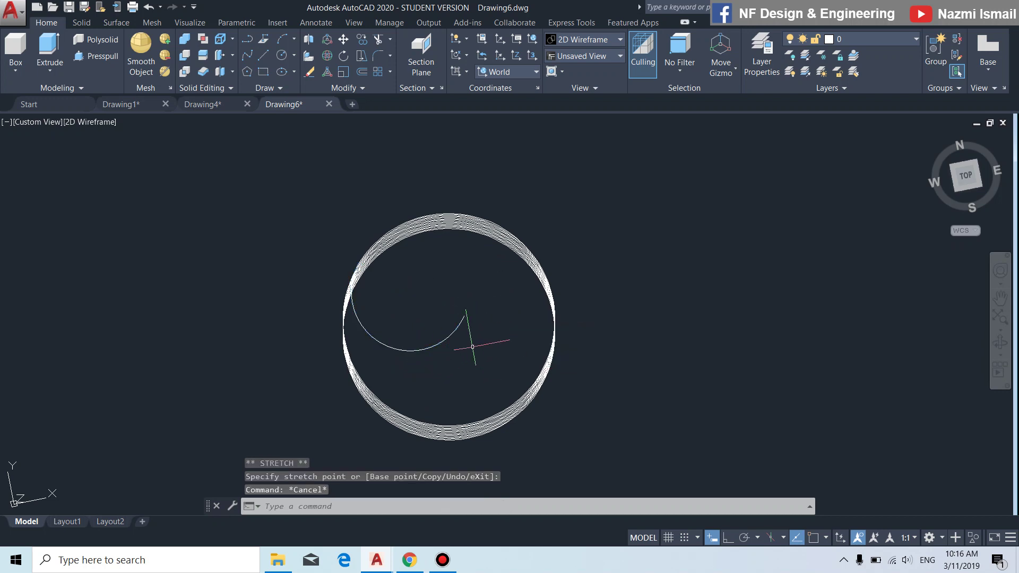
Switch to the Front preset view and tilt in close on the helix's top end
scroll(482, 339, "down", 2)
middle_click_drag(633, 401, 558, 307, "shift")
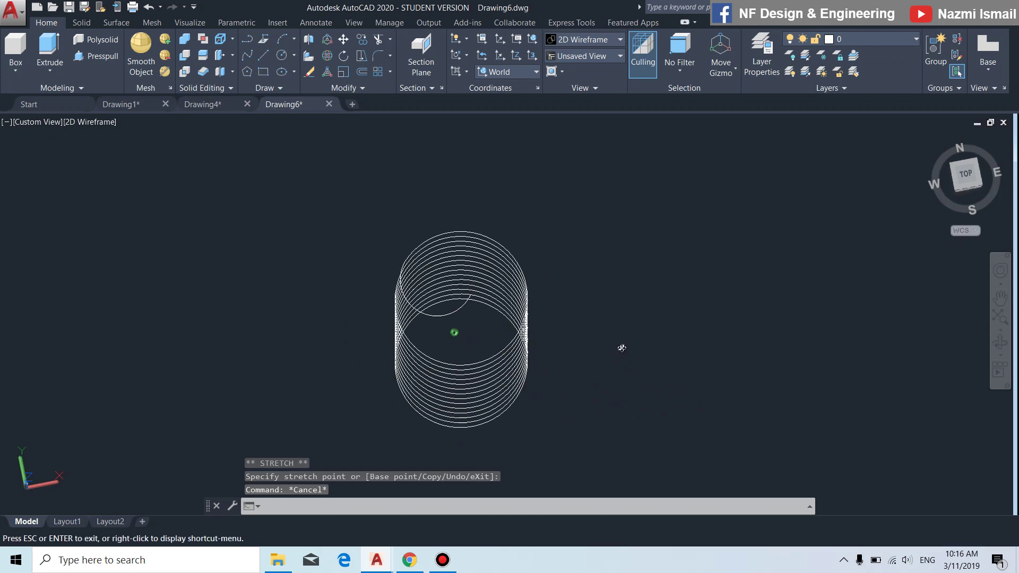
scroll(558, 307, "up", 3)
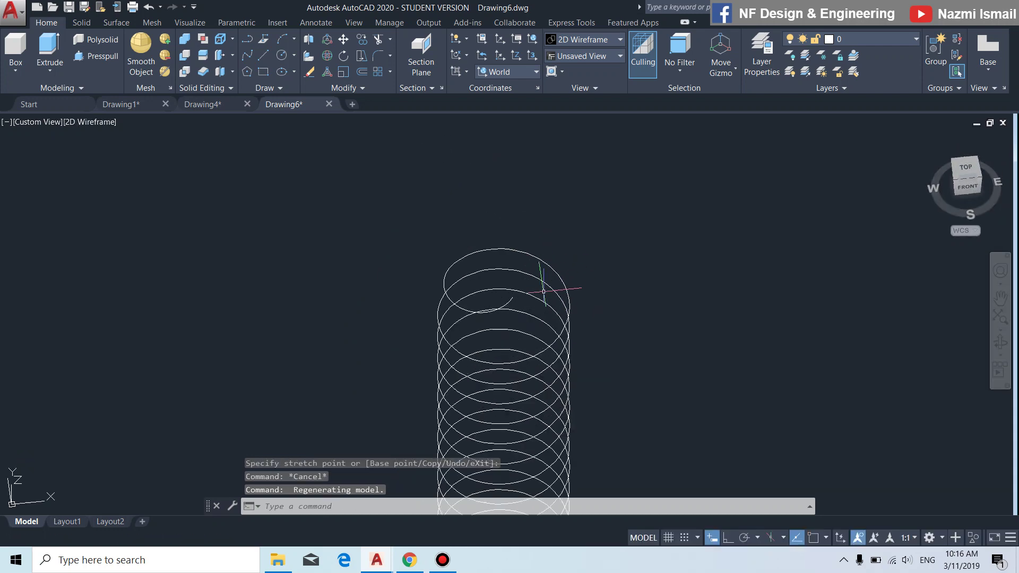
scroll(569, 284, "up", 2)
middle_click_drag(644, 346, 639, 313, "shift")
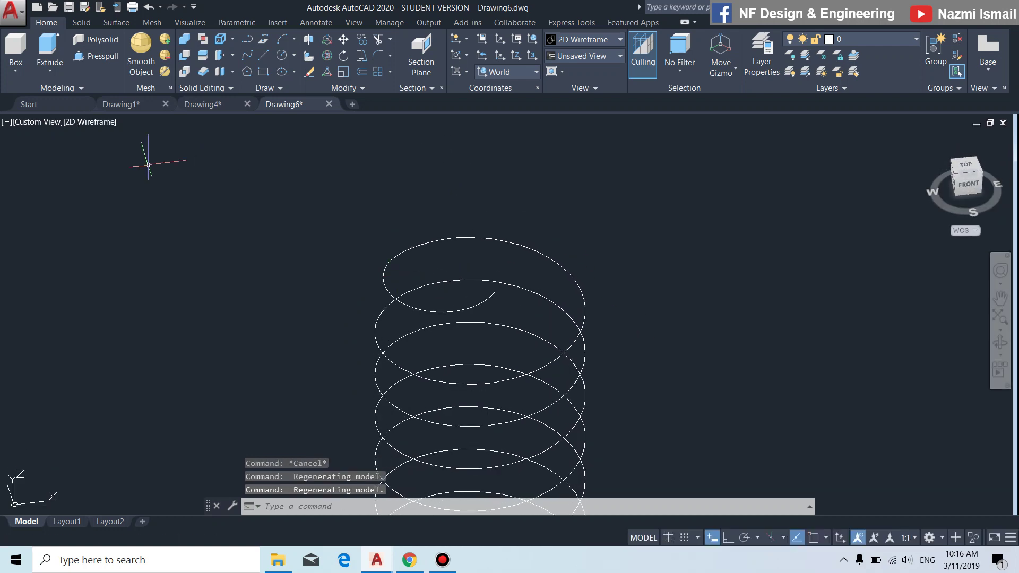
left_click(37, 123)
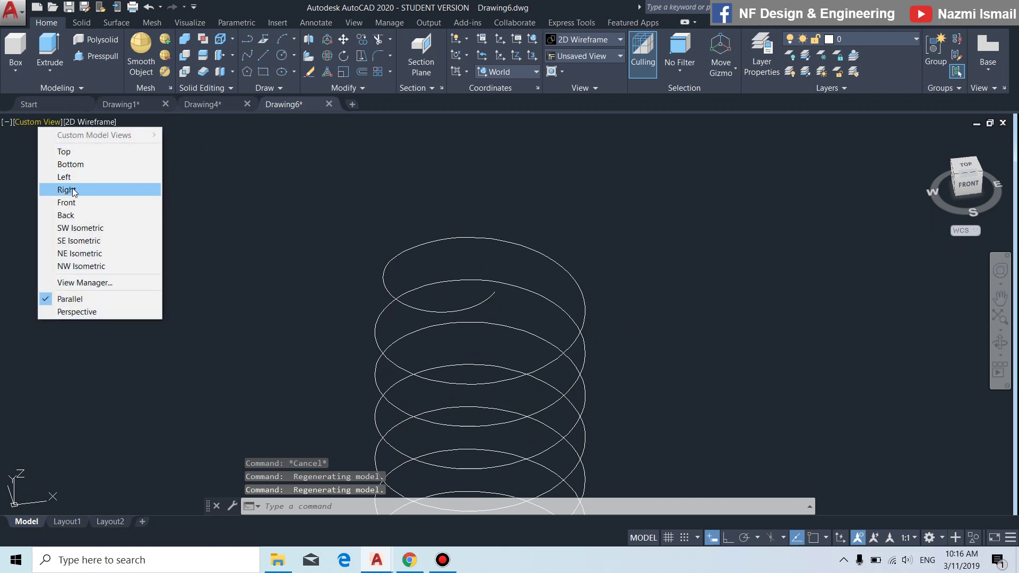
left_click(58, 201)
scroll(588, 333, "down", 2)
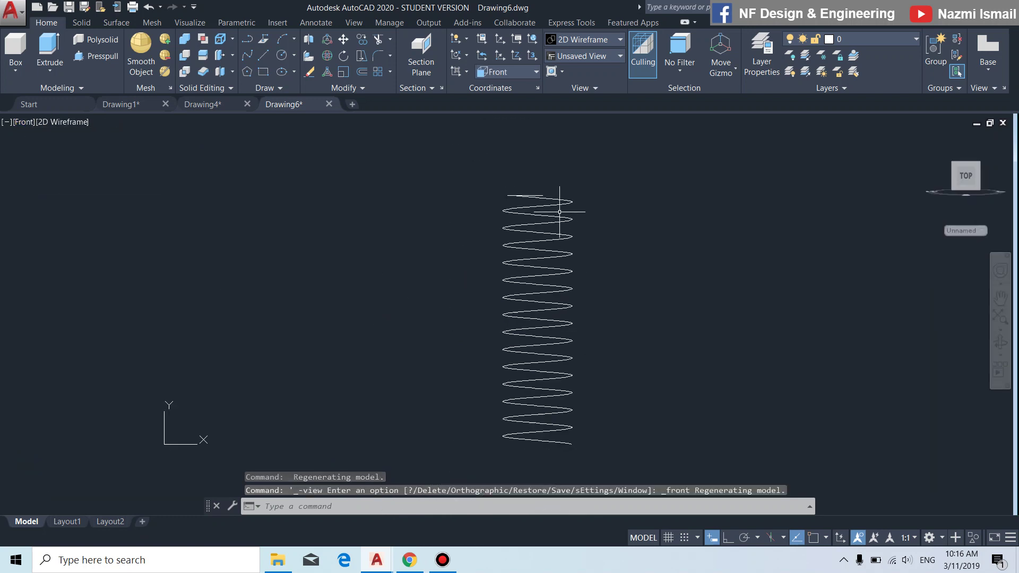
middle_click_drag(618, 251, 621, 320, "shift")
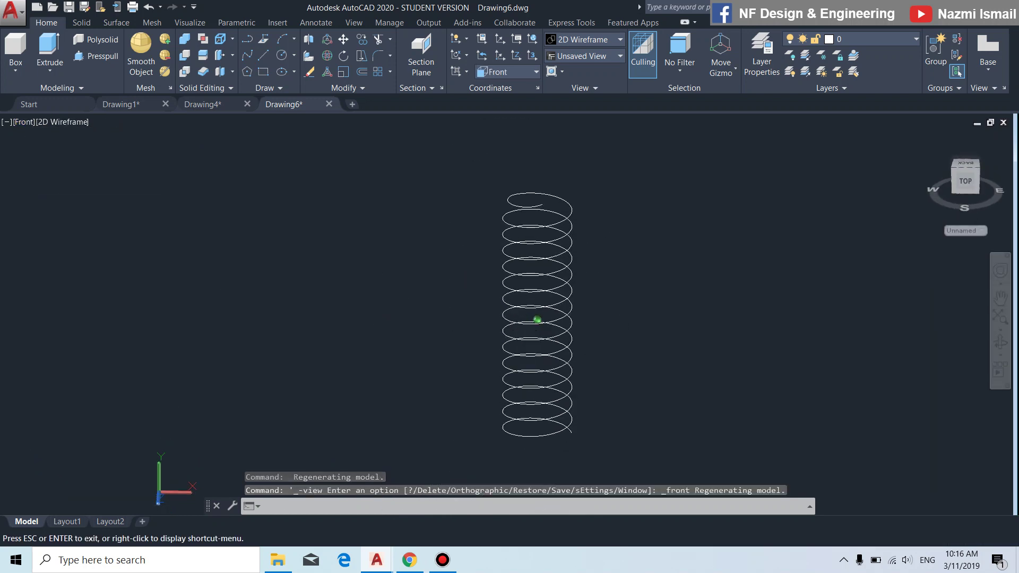
scroll(564, 205, "up", 2)
scroll(589, 265, "up", 1)
scroll(578, 301, "up", 1)
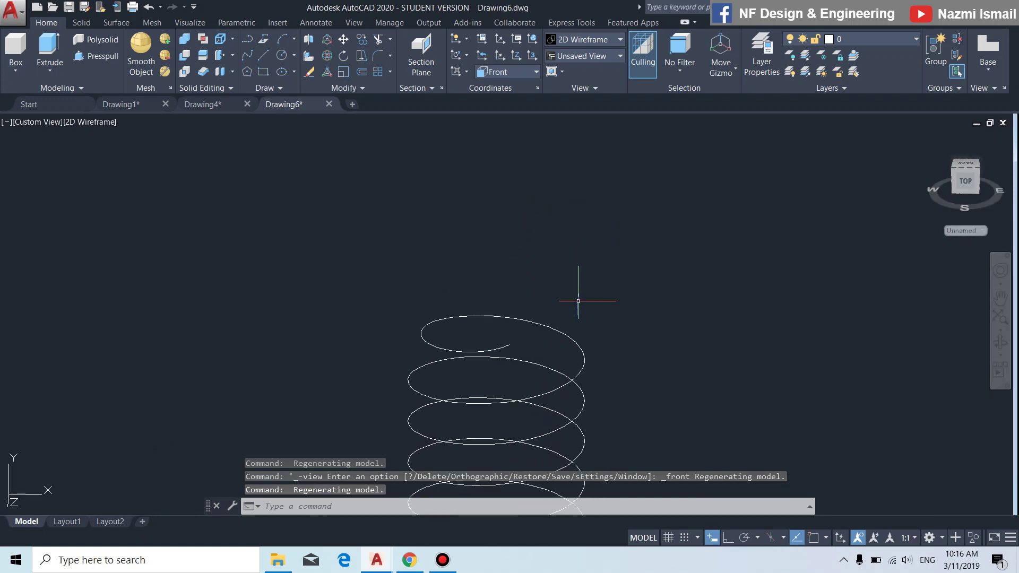
Turn Osnap and Polar back on and draw an arc looping up from the helix's top endpoint
type("A")
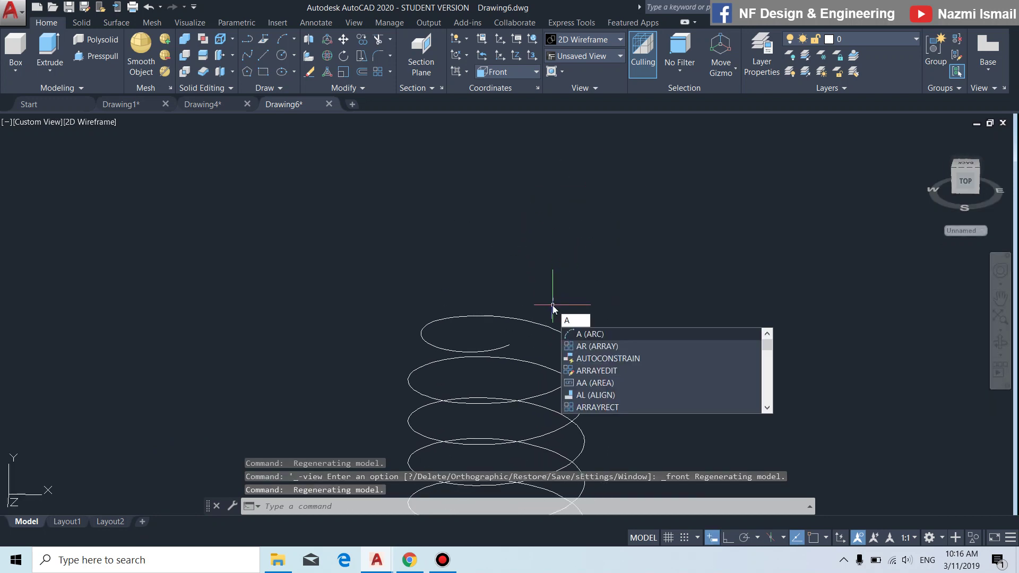
key("Return")
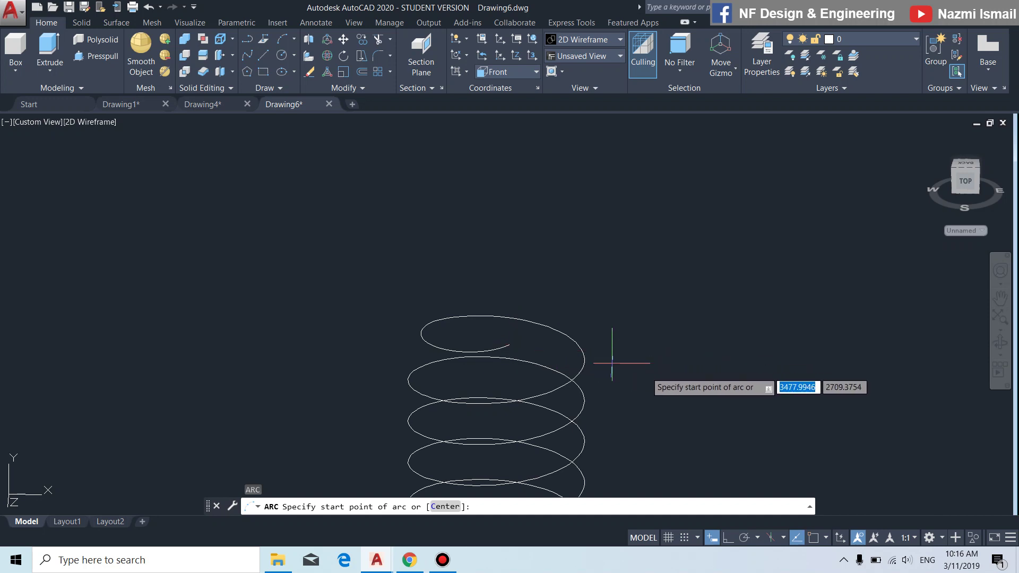
left_click(815, 540)
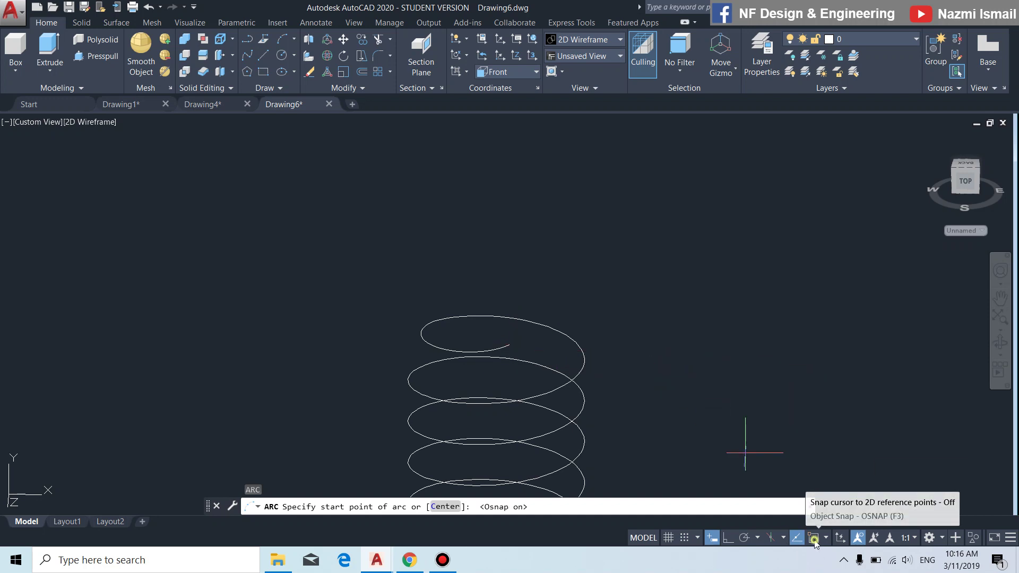
left_click(744, 541)
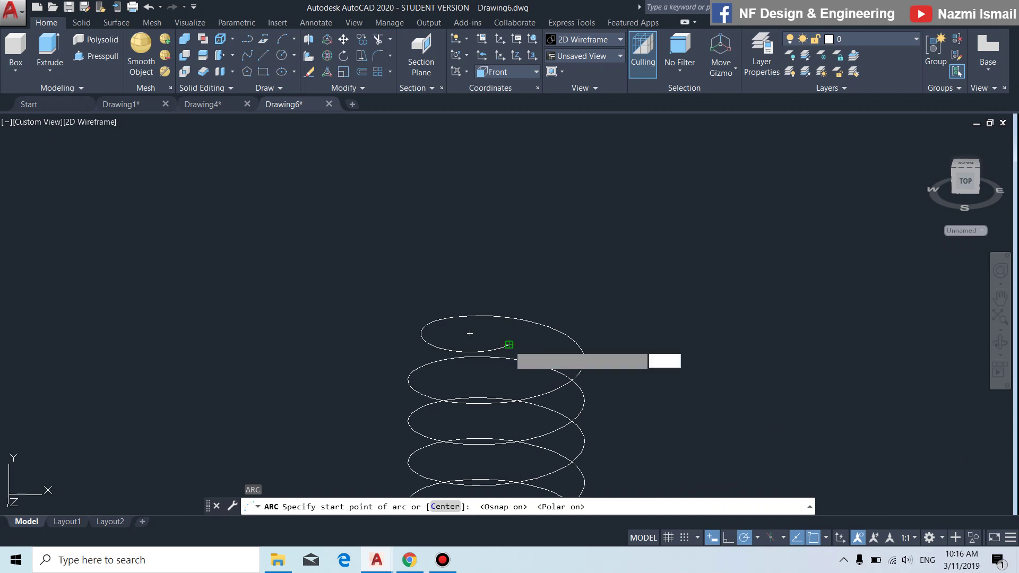
left_click(509, 345)
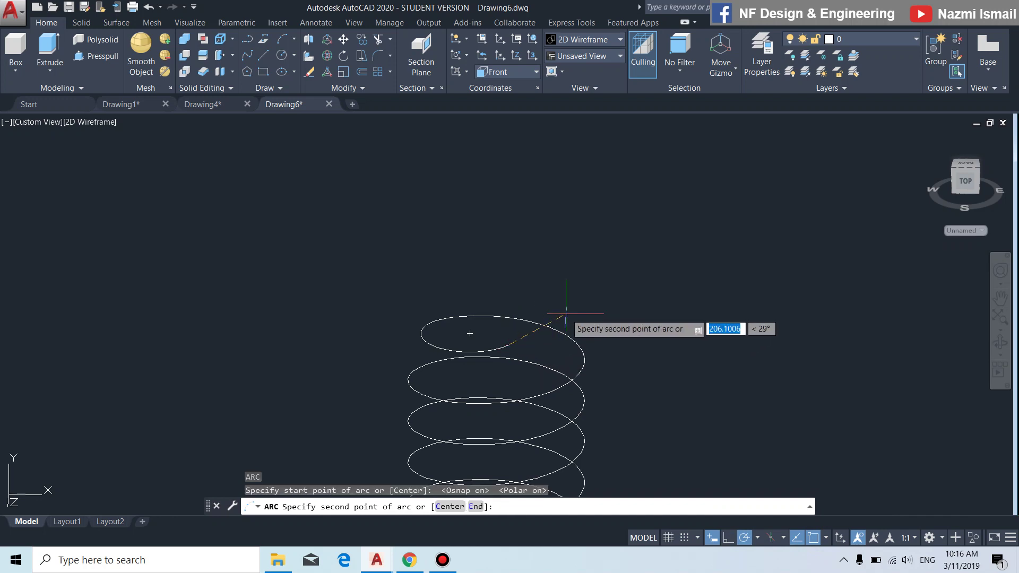
left_click(580, 281)
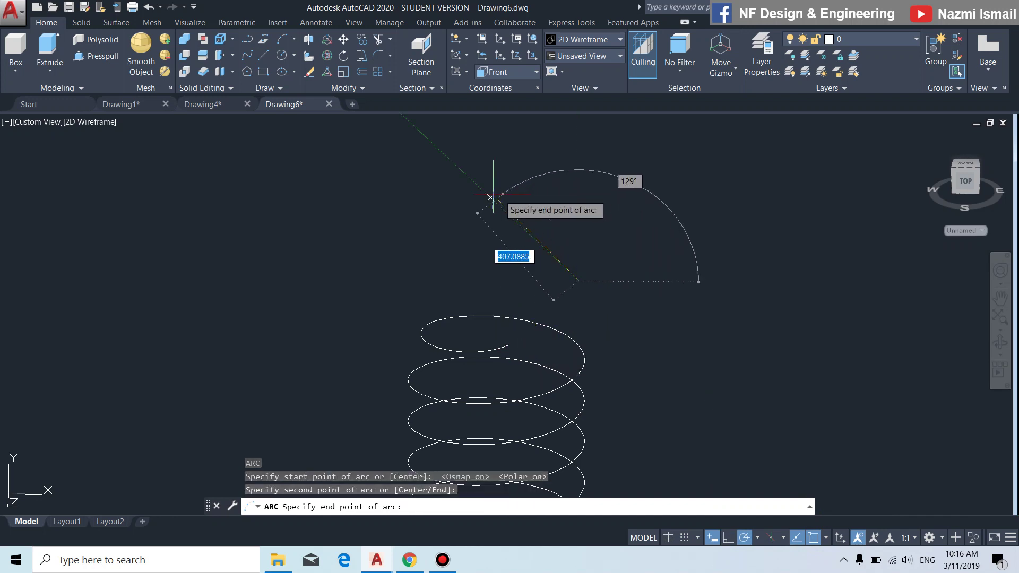
left_click(455, 275)
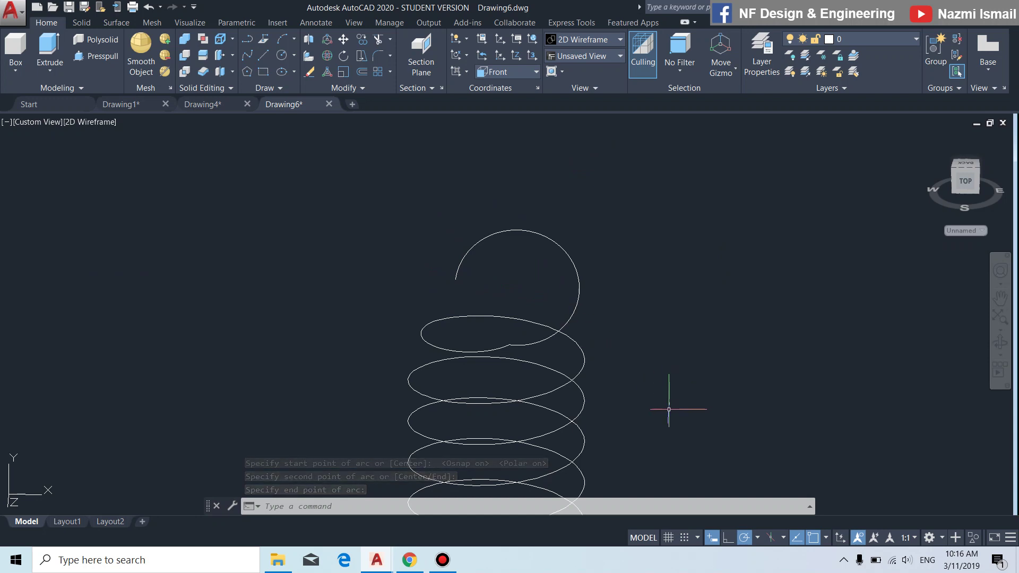
mouse_move(642, 389)
middle_mouse_down("shift")
mouse_move(619, 385)
mouse_move(610, 353)
middle_mouse_up("shift")
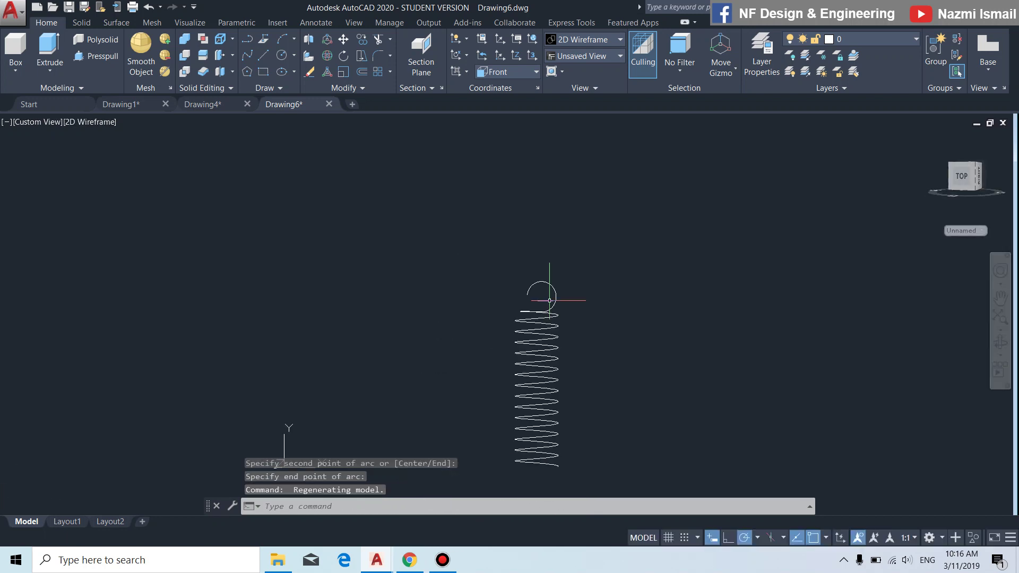
Orbit and zoom around the helix coils to look along its axis
scroll(549, 301, "down", 2)
scroll(555, 366, "up", 3)
scroll(561, 433, "up", 2)
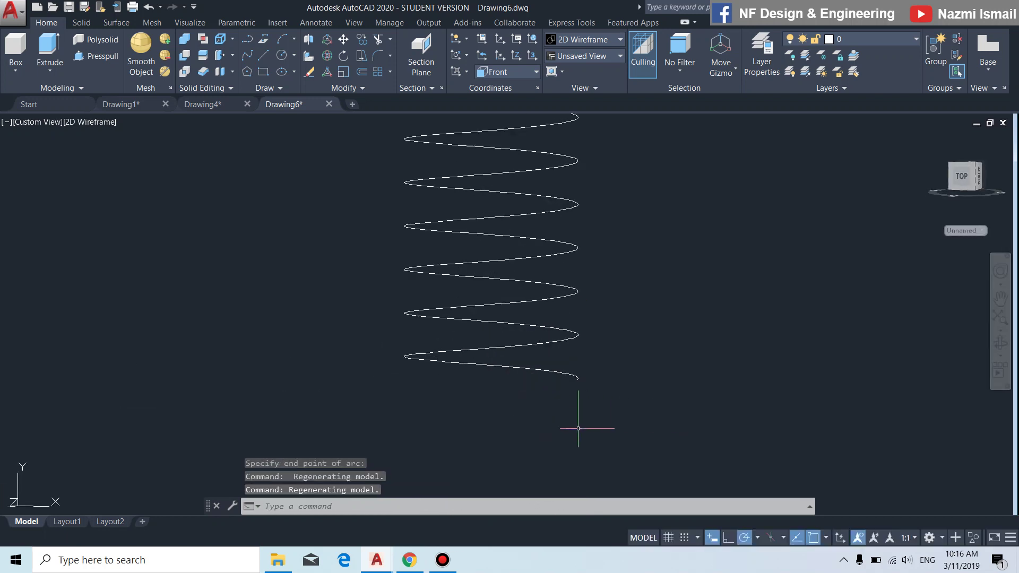
scroll(578, 429, "down", 1)
middle_click_drag(530, 439, 519, 448, "shift")
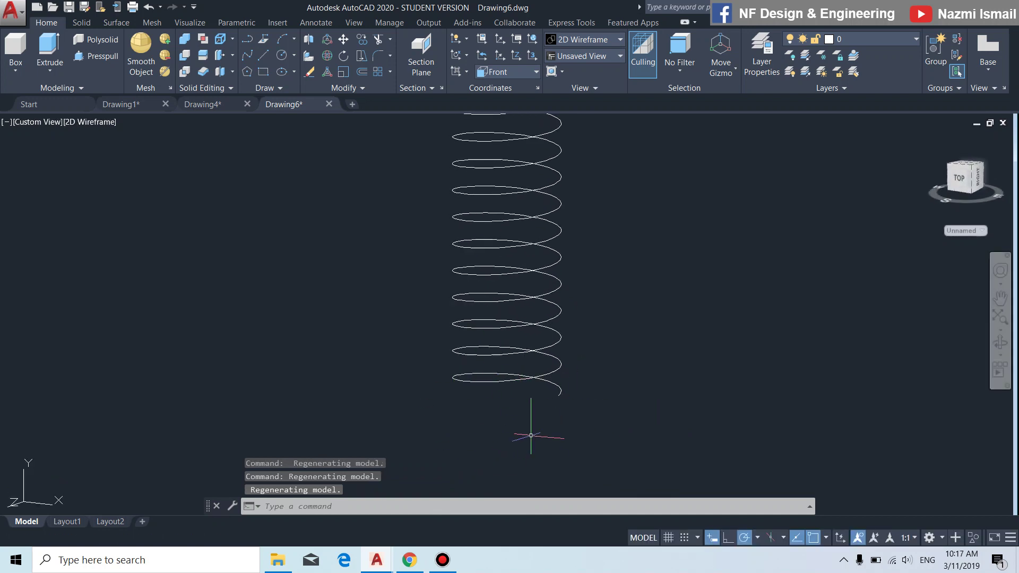
scroll(523, 419, "up", 4)
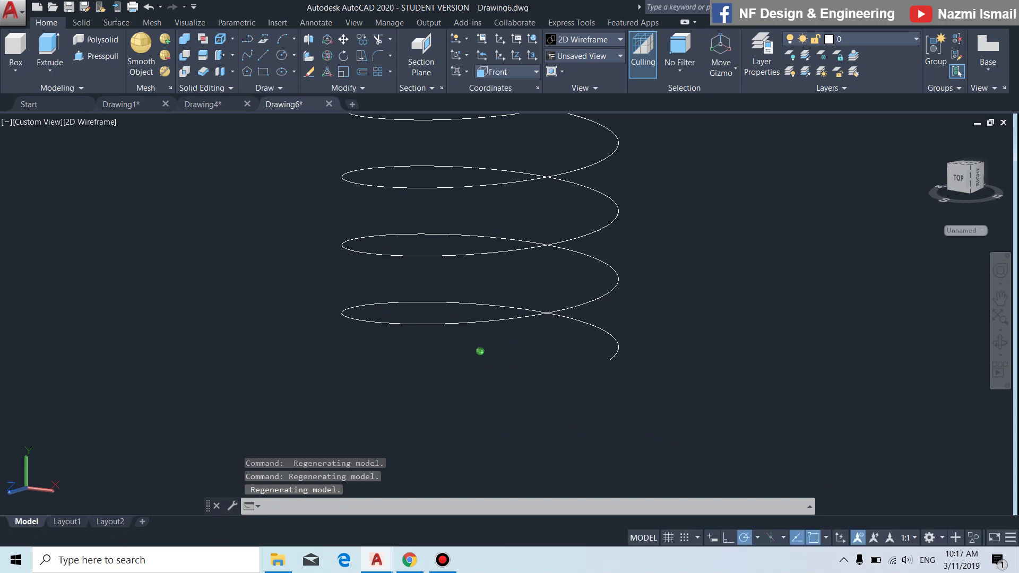
scroll(629, 418, "down", 4)
middle_click_drag(671, 398, 668, 339, "shift")
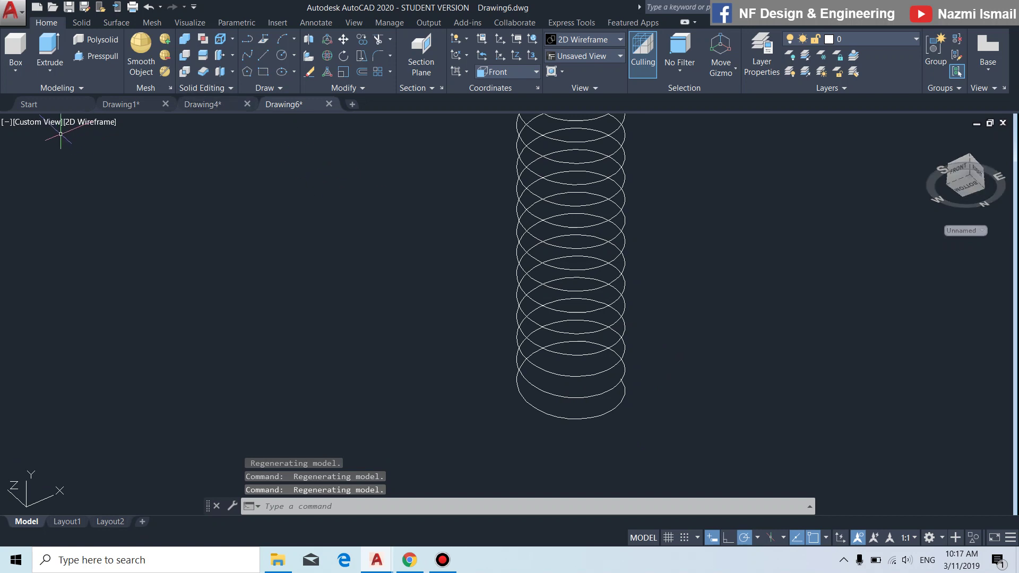
Switch to the SW Isometric view and zoom toward the helix's lower end
left_click(46, 124)
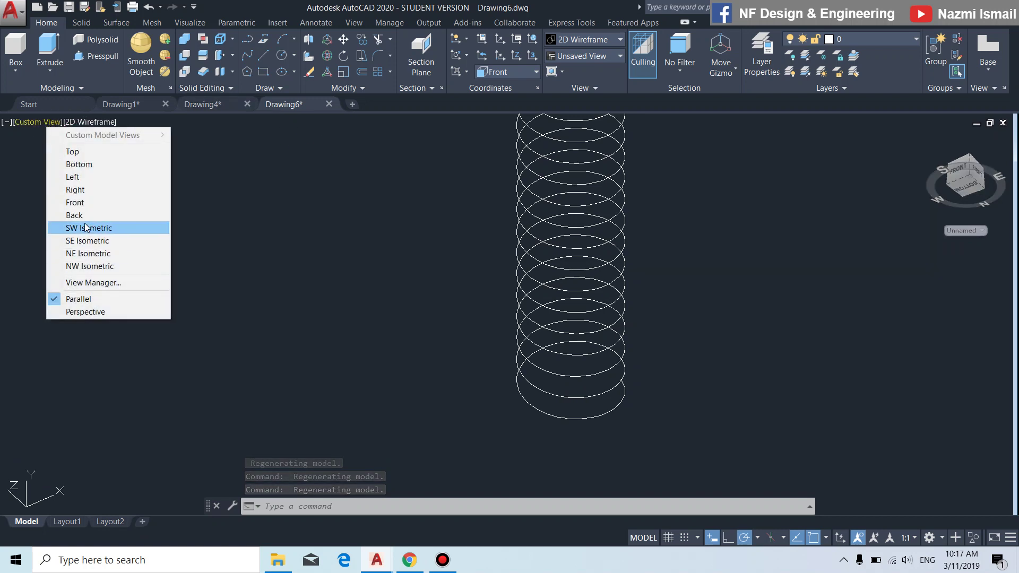
left_click(85, 226)
scroll(609, 353, "down", 2)
scroll(536, 434, "up", 4)
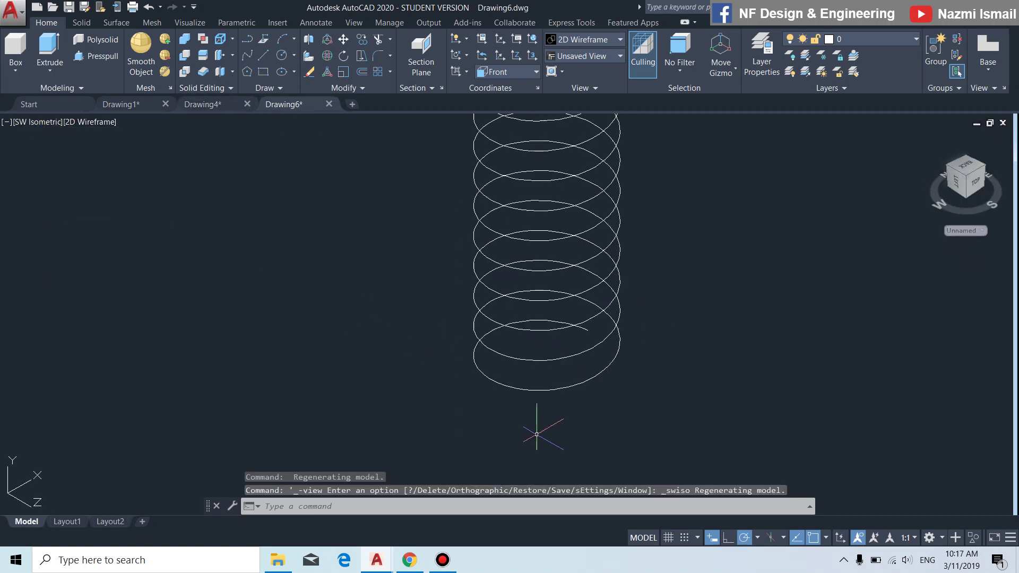
middle_click_drag(611, 413, 607, 277, "shift")
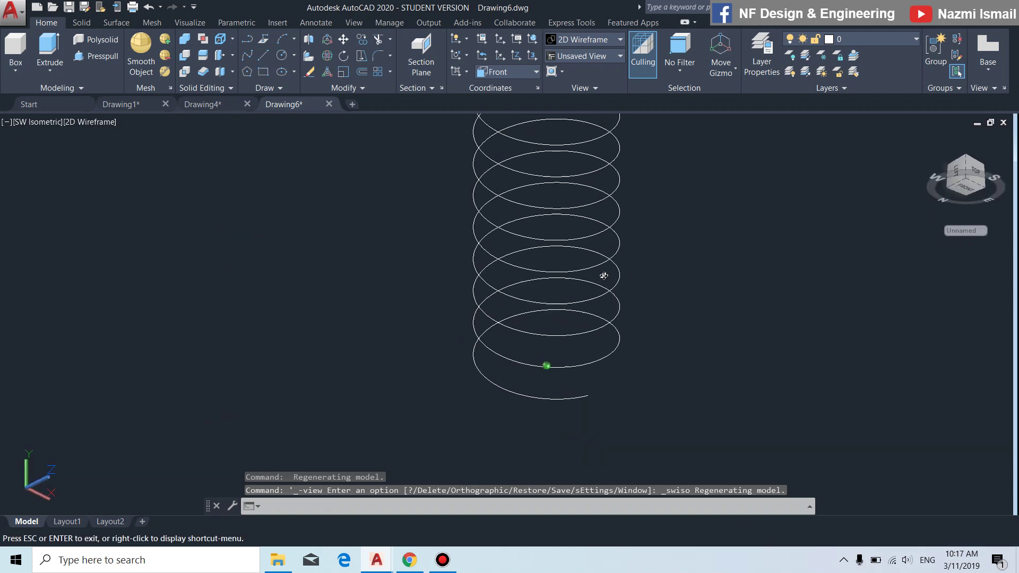
scroll(575, 423, "up", 2)
type("A")
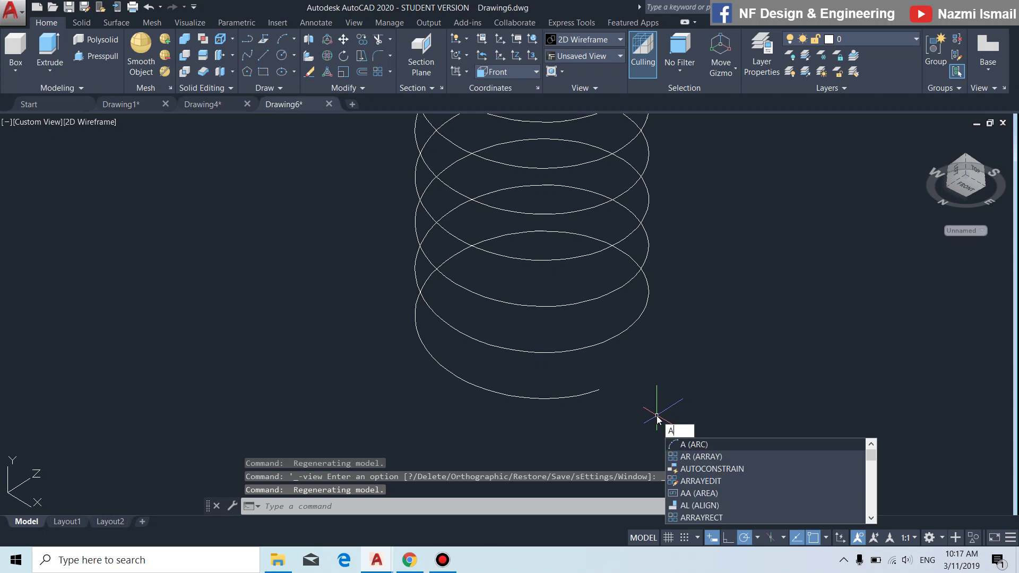
Reset the UCS to World, cancel a stray Array command, and start the ARC command
key("Escape")
key("Escape")
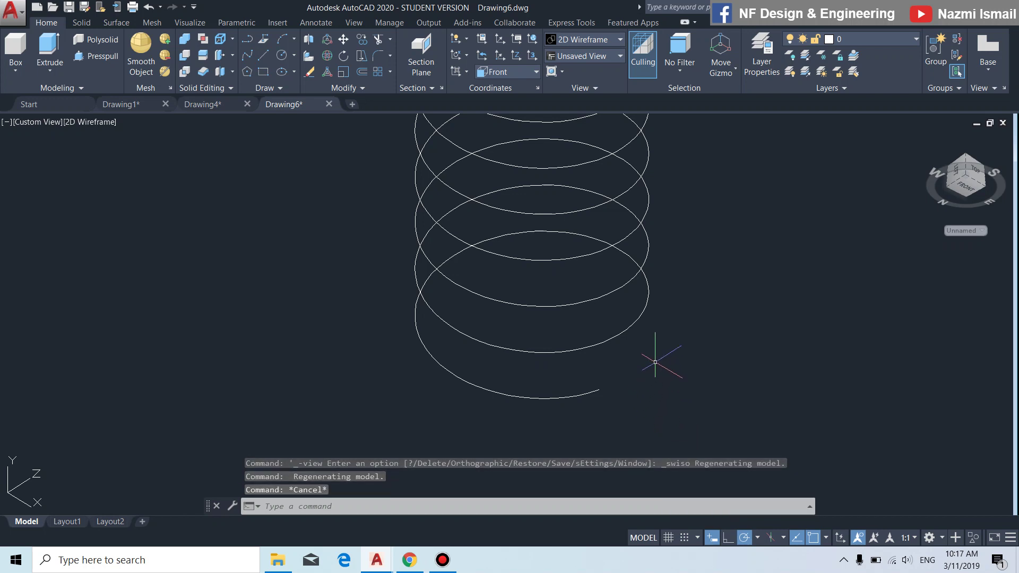
middle_click_drag(656, 352, 644, 361, "shift")
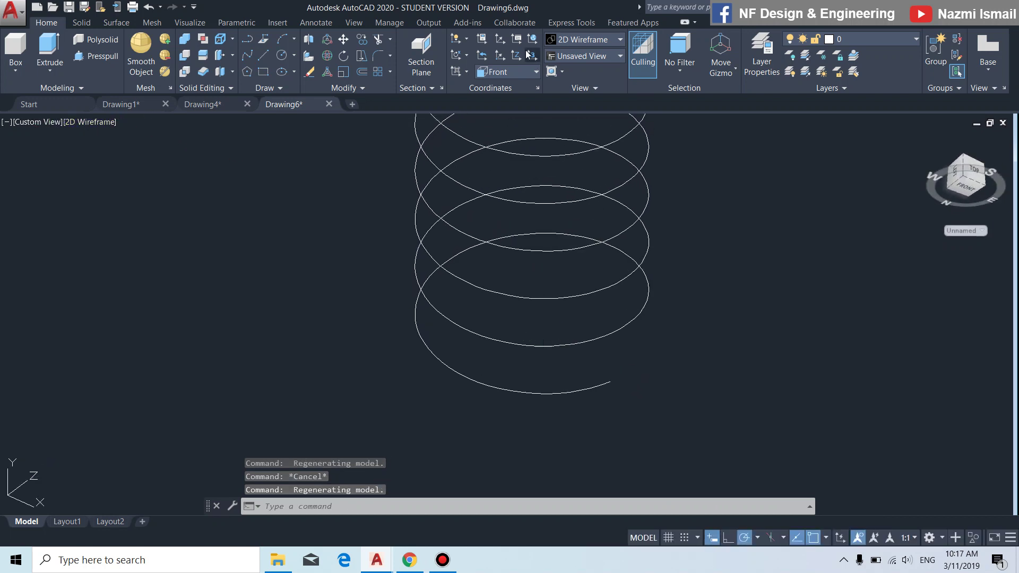
left_click(533, 40)
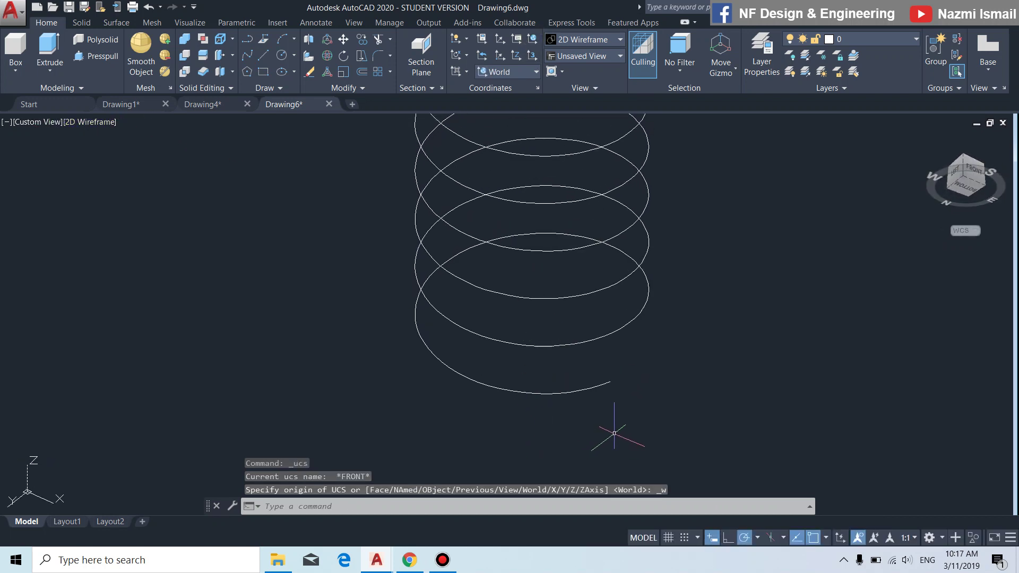
key("Escape")
middle_click_drag(737, 403, 701, 491, "shift")
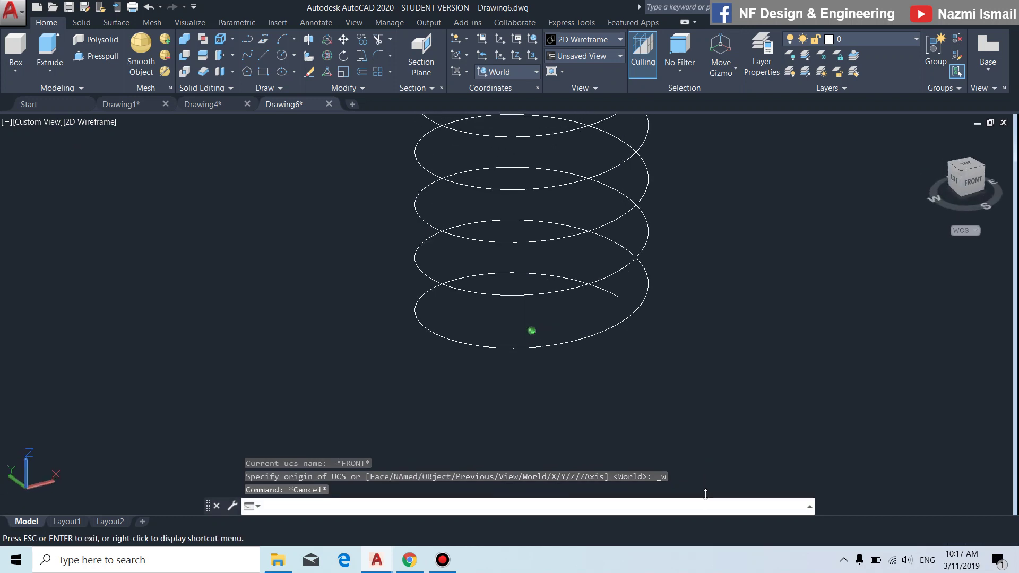
type("AR")
key("Return")
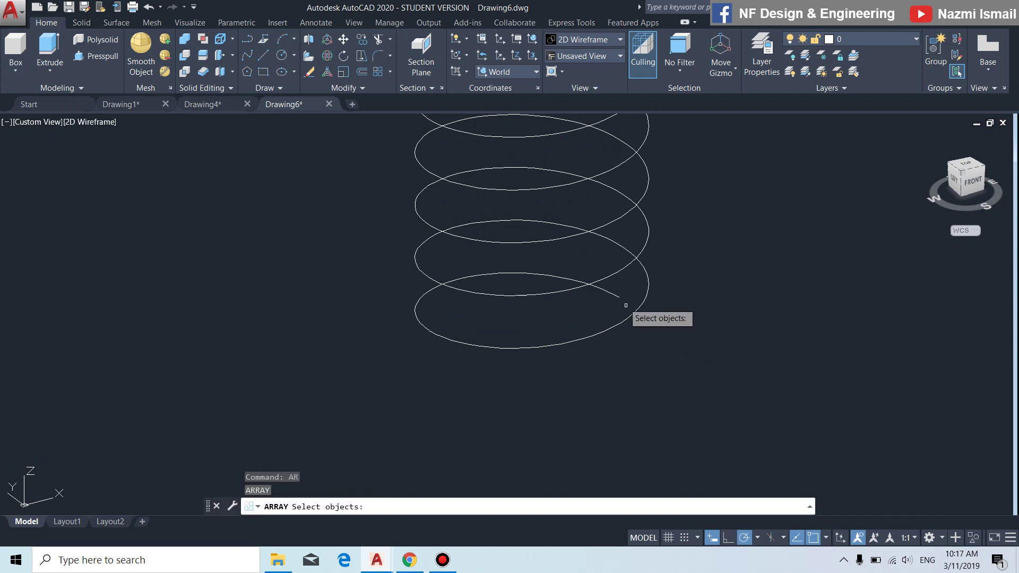
key("Escape")
key("Escape")
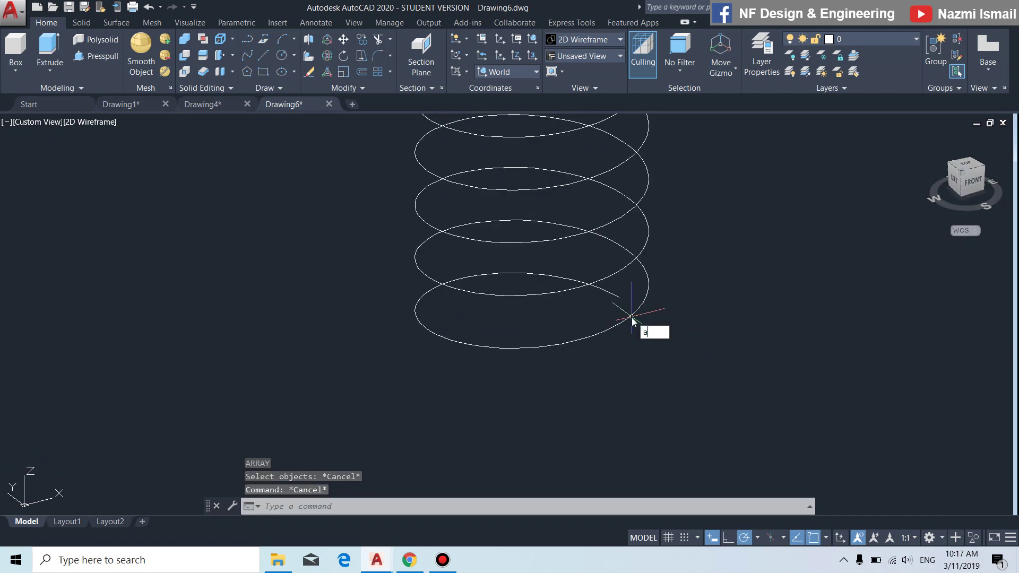
key("Return")
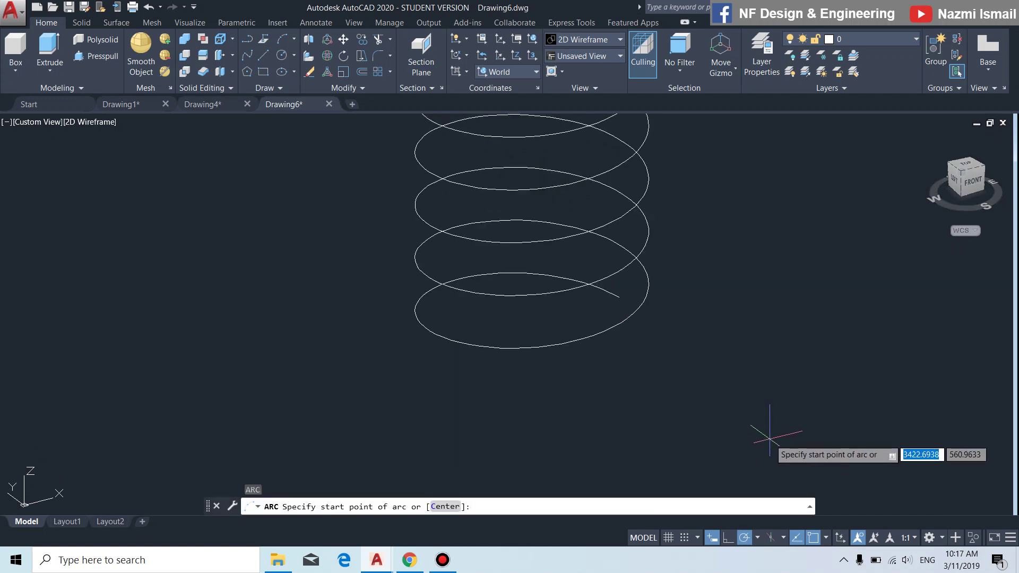
Begin an arc at the helix's lower end, turn off Osnap and Polar, then cancel it
left_click(619, 297)
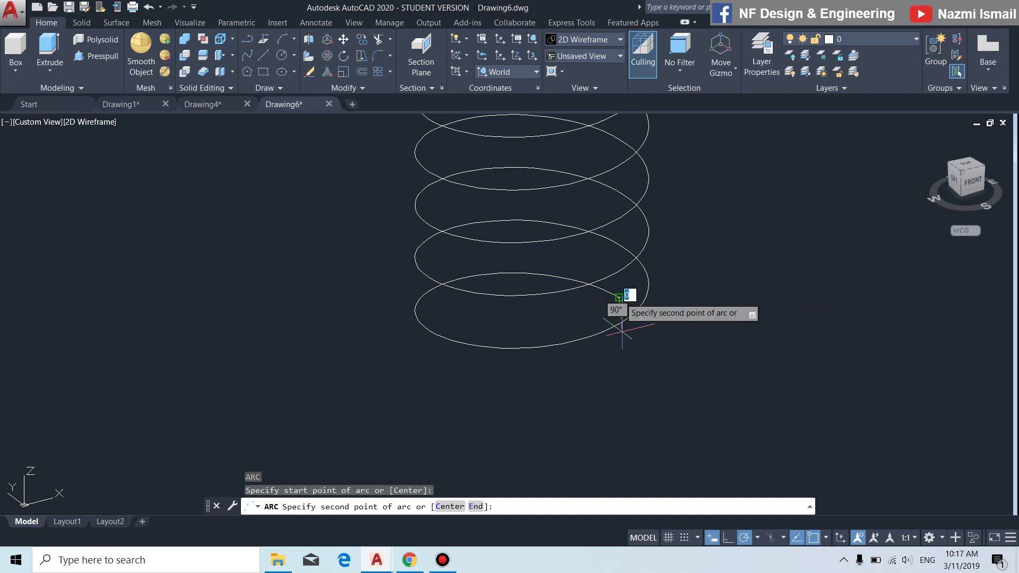
mouse_move(622, 330)
middle_mouse_down("shift")
mouse_move(637, 396)
mouse_move(697, 322)
mouse_move(680, 374)
mouse_move(691, 305)
mouse_move(692, 332)
middle_mouse_up("shift")
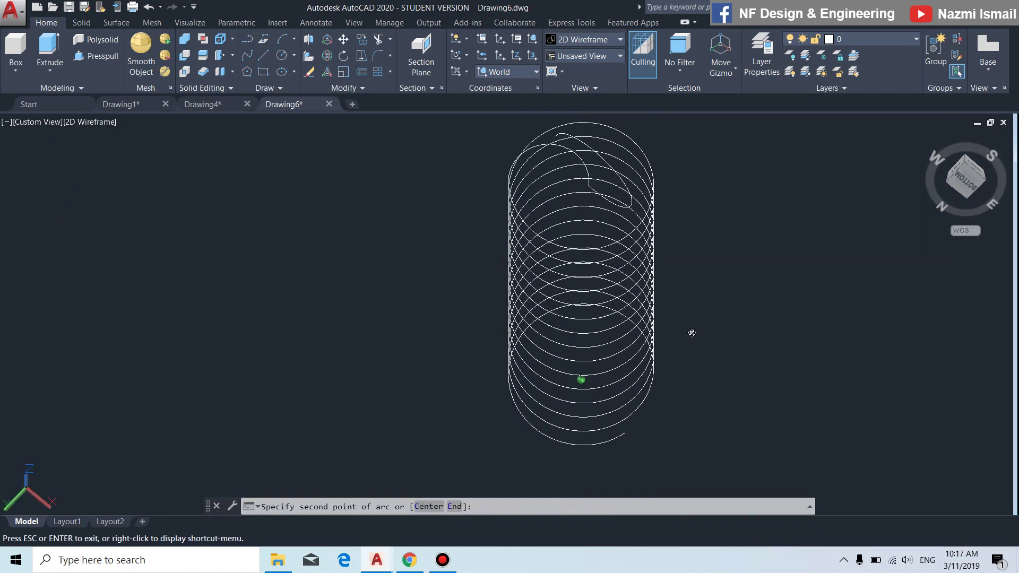
scroll(658, 372, "up", 2)
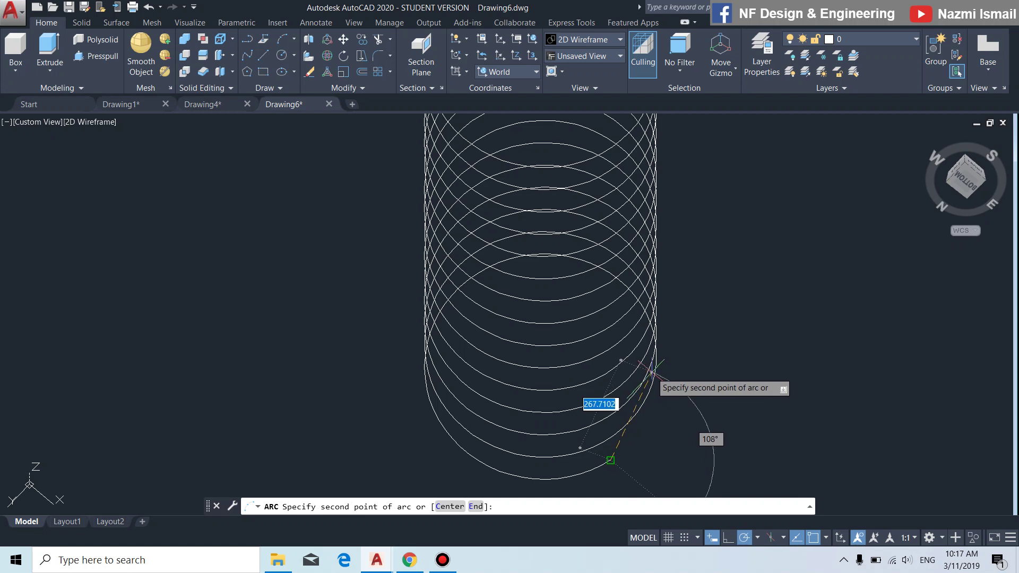
left_click(648, 365)
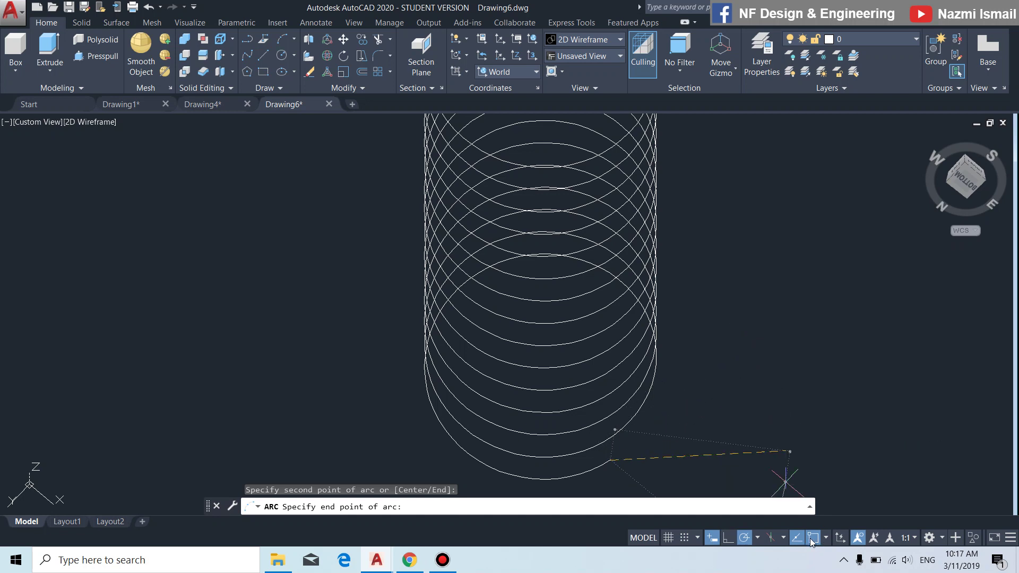
left_click(811, 540)
left_click(744, 539)
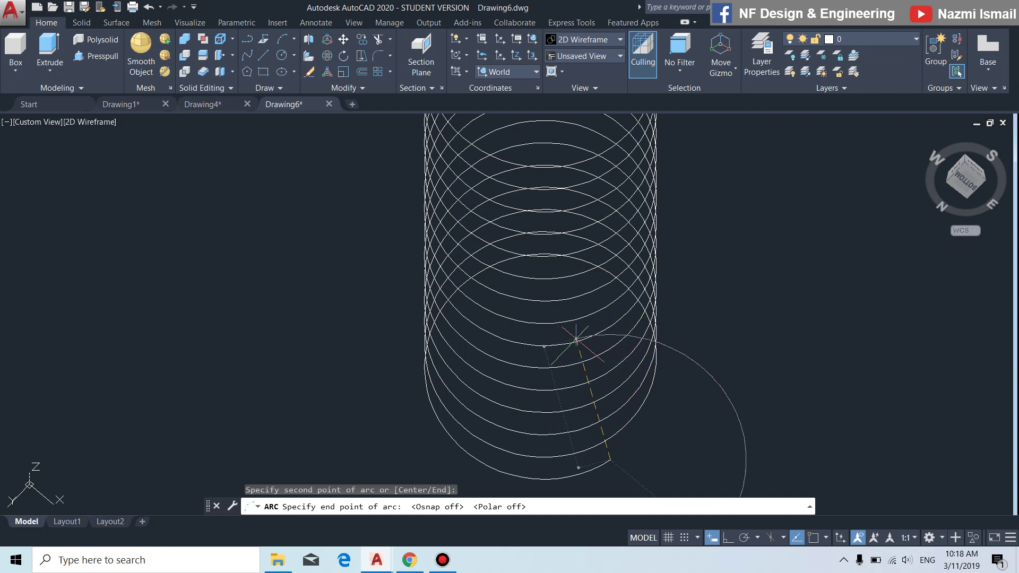
key("Escape")
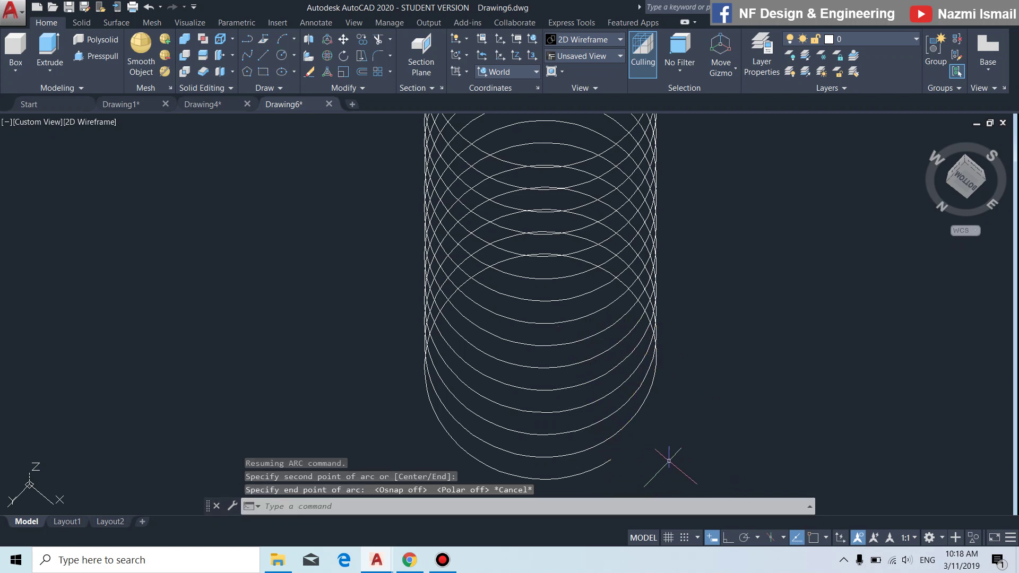
mouse_move(717, 358)
middle_mouse_down("shift")
mouse_move(705, 377)
mouse_move(691, 361)
middle_mouse_up("shift")
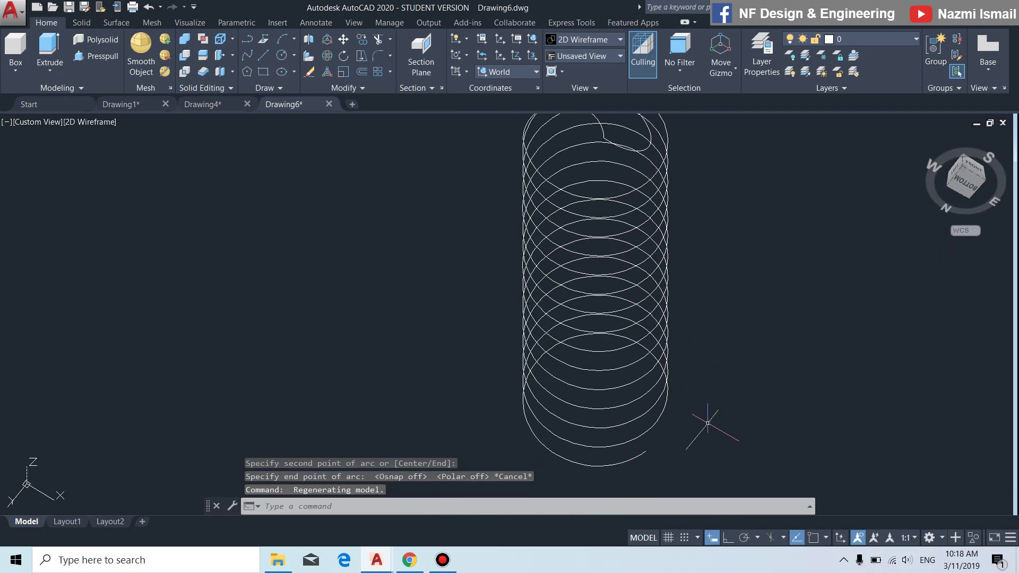
type("A")
Draw a three-point arc curling inward from the helix's bottom endpoint
key("Return")
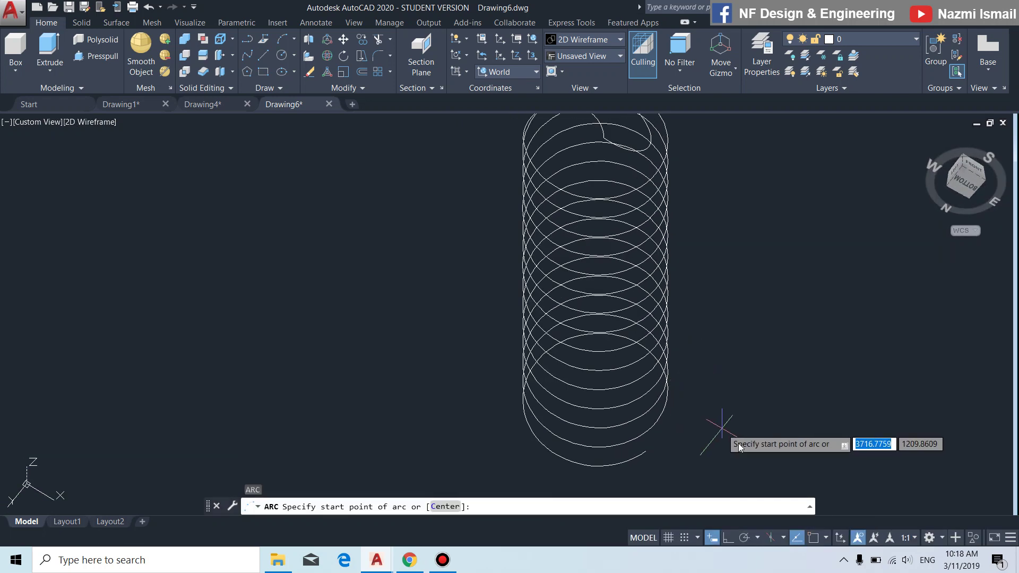
left_click(646, 452)
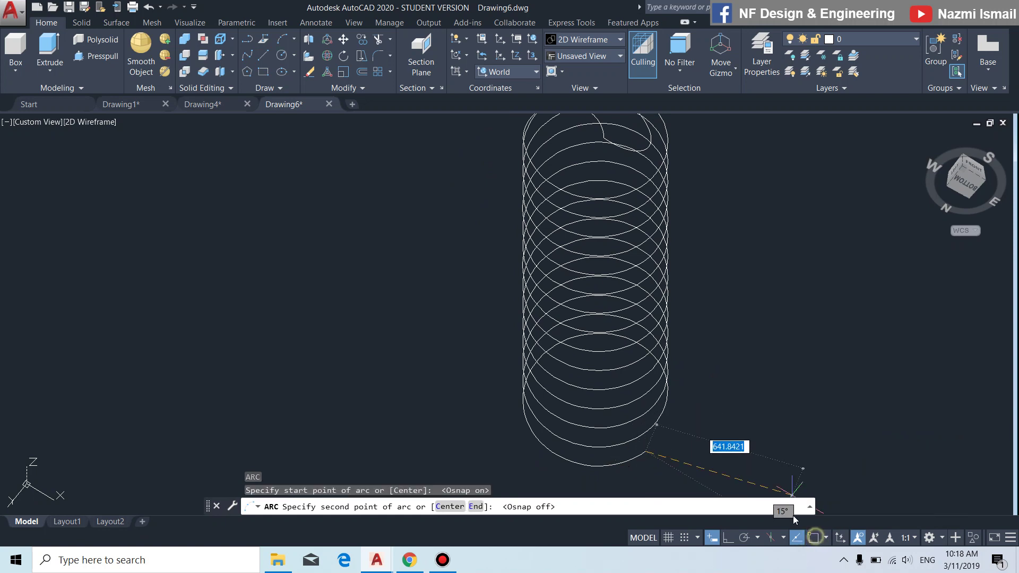
scroll(690, 424, "up", 4)
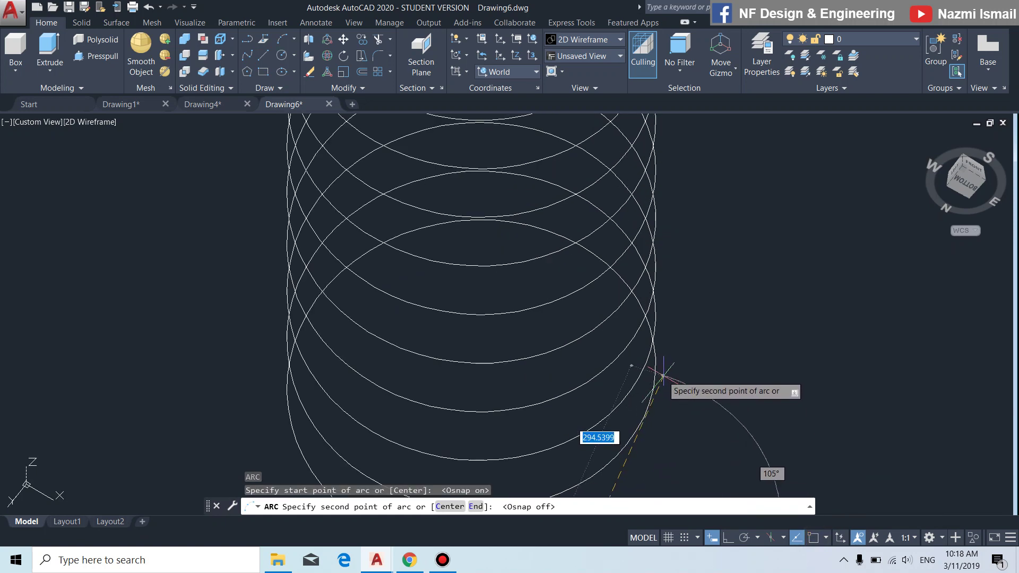
left_click(663, 375)
scroll(657, 353, "down", 3)
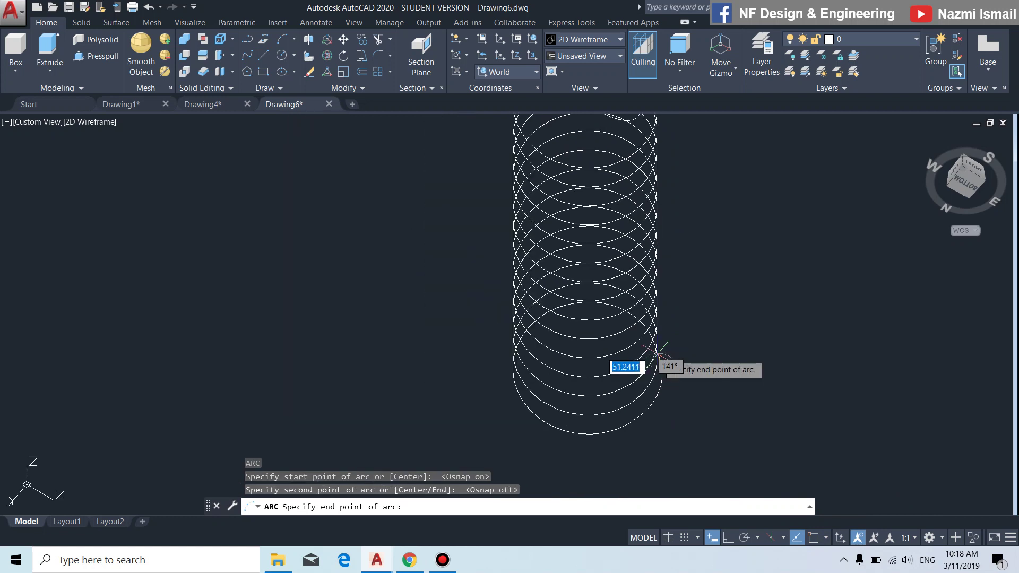
scroll(622, 343, "up", 2)
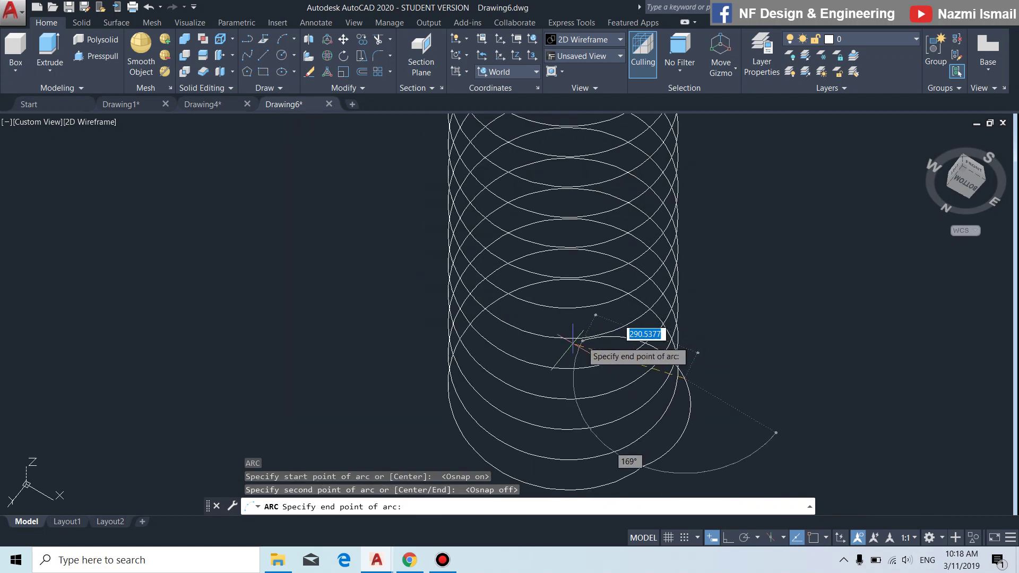
left_click(545, 394)
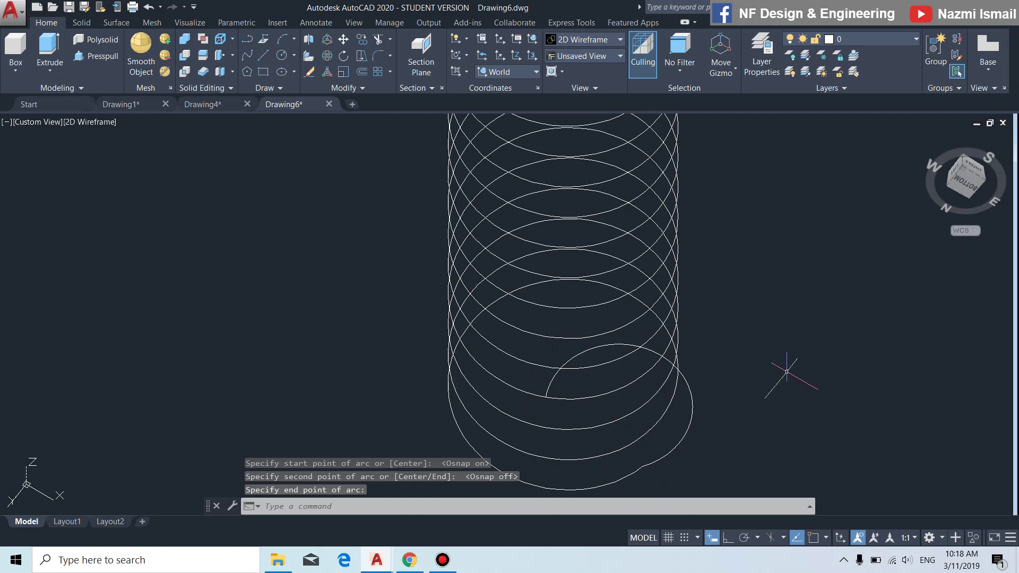
mouse_move(787, 371)
middle_mouse_down("shift")
mouse_move(788, 355)
mouse_move(819, 364)
mouse_move(802, 431)
mouse_move(799, 391)
middle_mouse_up("shift")
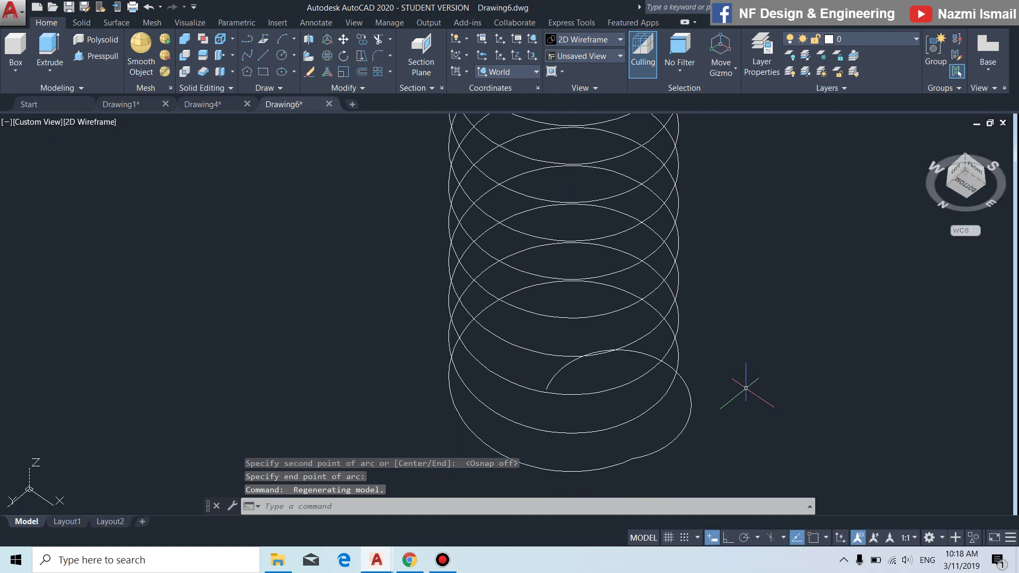
scroll(746, 388, "down", 2)
scroll(682, 408, "up", 2)
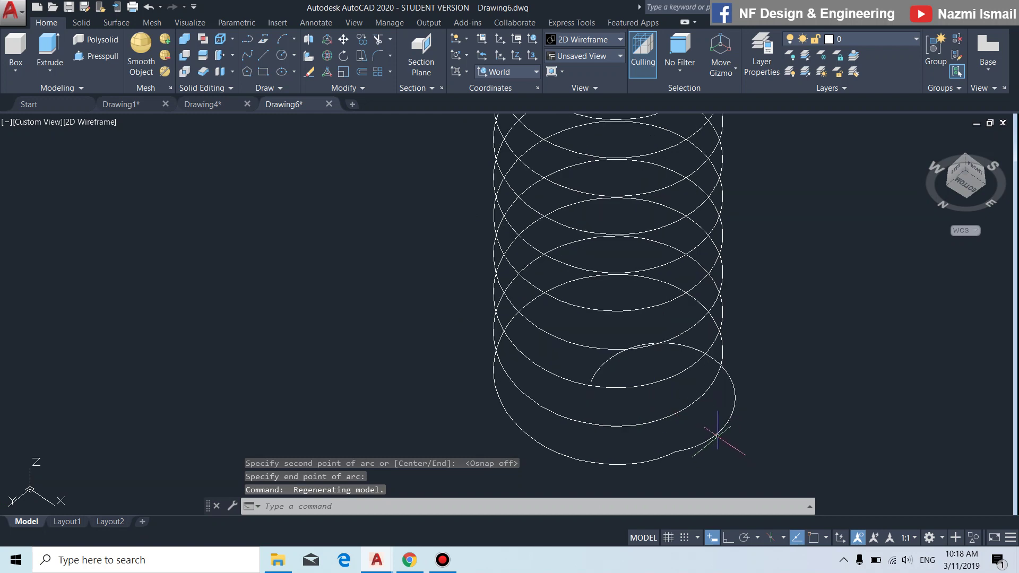
Try stretching the lower hook arc's grips, cancelling each attempt to leave it unchanged
left_click(716, 361)
left_click(703, 370)
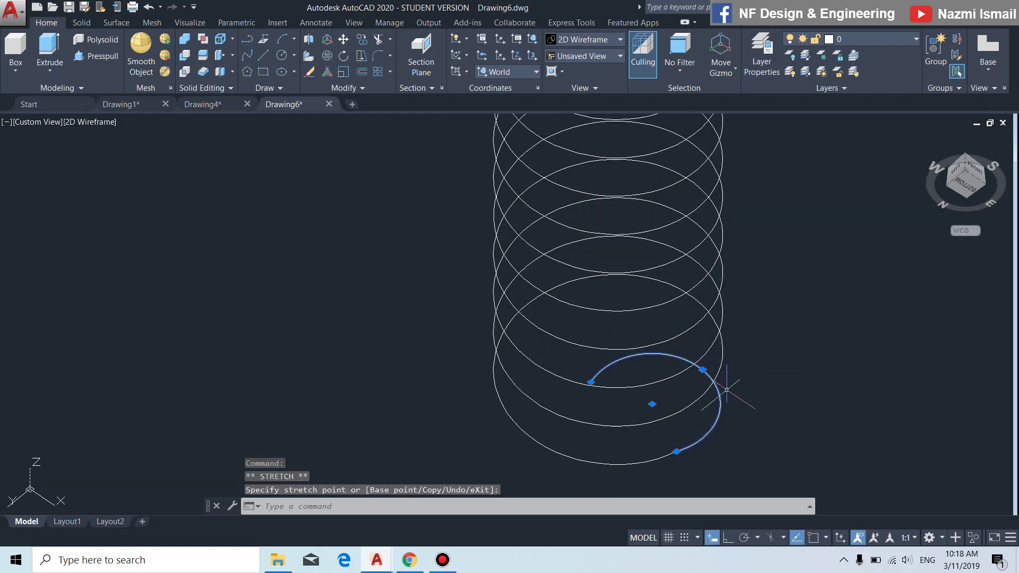
mouse_move(823, 452)
middle_mouse_down("shift")
mouse_move(810, 462)
mouse_move(743, 450)
middle_mouse_up("shift")
key("Escape")
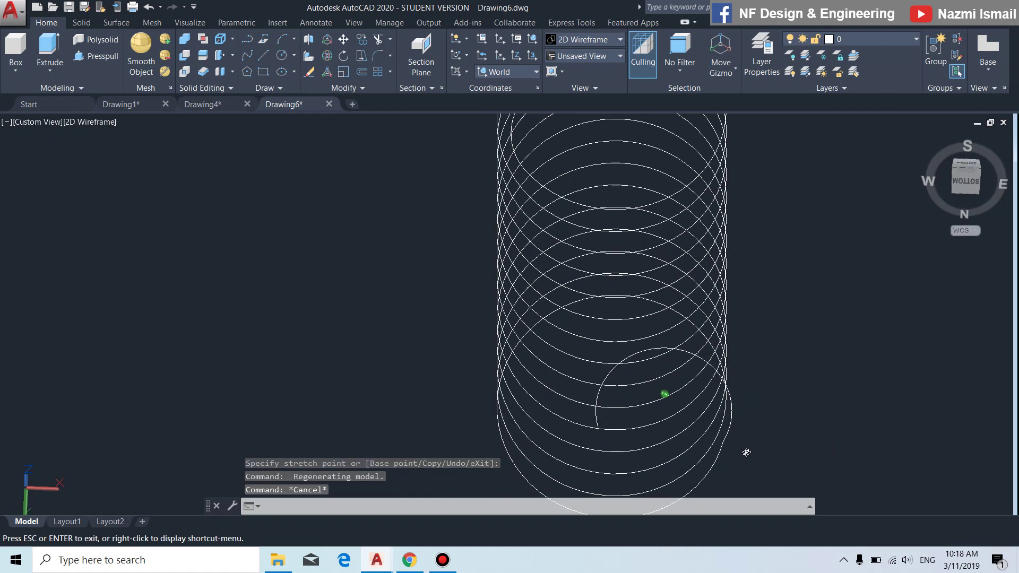
left_click(732, 417)
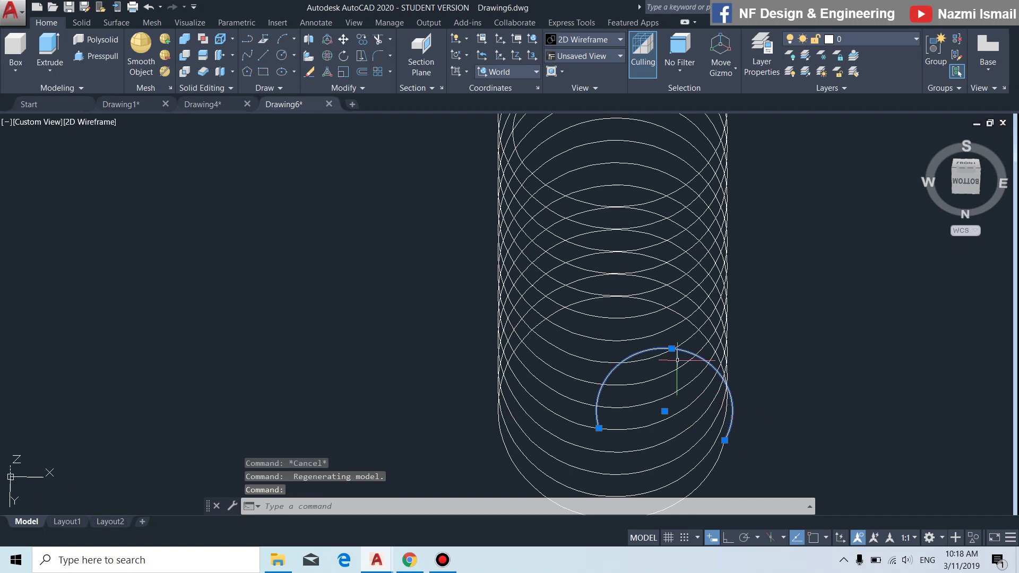
left_click(671, 349)
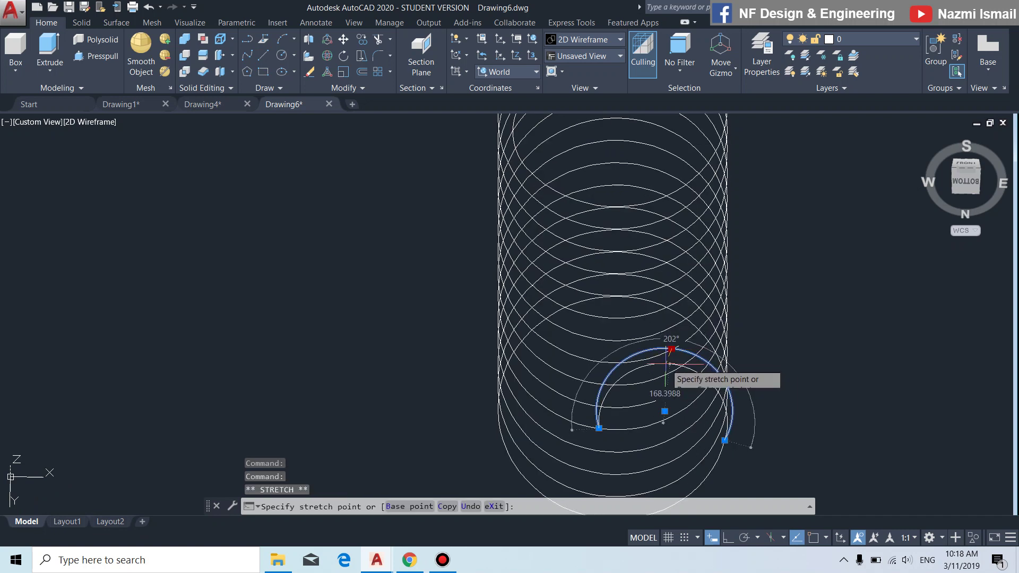
key("Escape")
key("Escape")
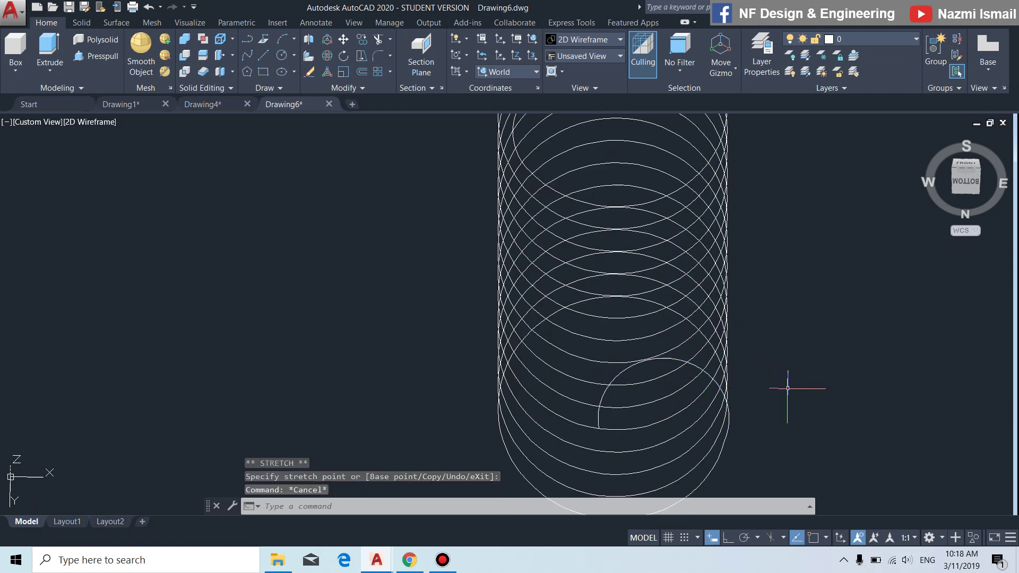
scroll(793, 432, "down", 3)
mouse_move(682, 416)
middle_mouse_down("shift")
mouse_move(708, 451)
mouse_move(690, 399)
middle_mouse_up("shift")
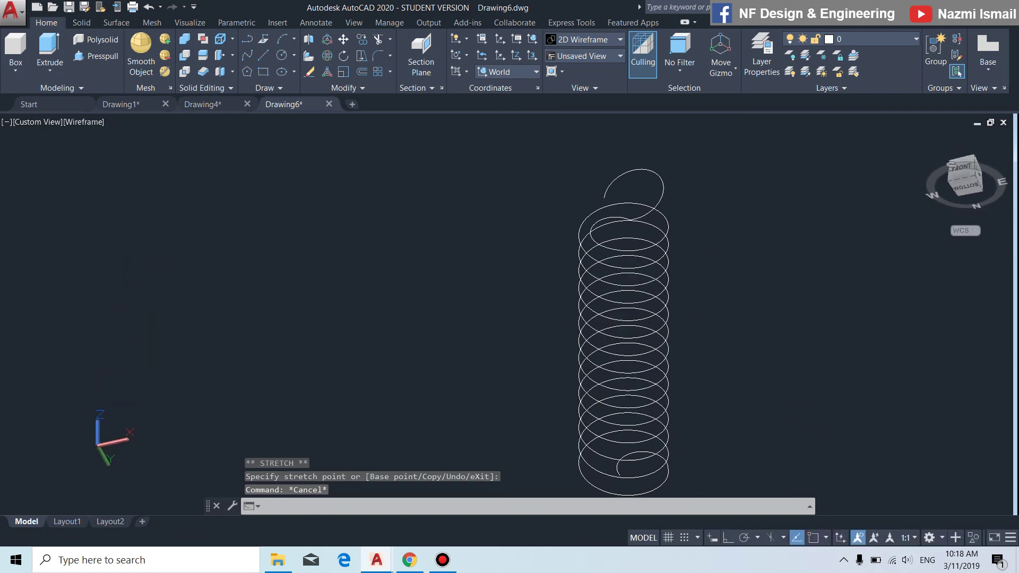
Switch the spring to the Front preset view, then orbit away to look at the coils from above
scroll(690, 400, "up", 4)
middle_click_drag(682, 466, 691, 491, "shift")
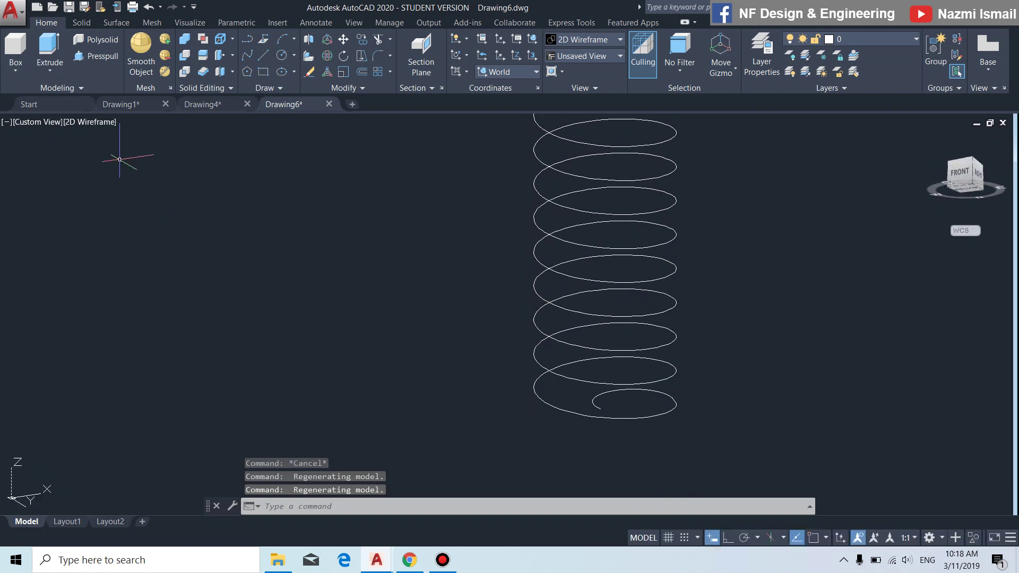
left_click(43, 127)
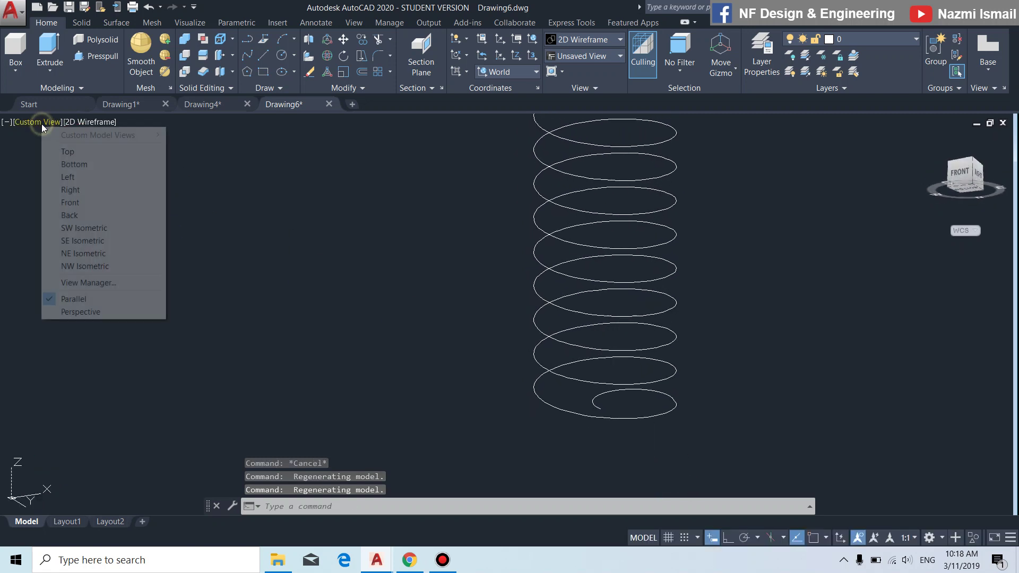
left_click(77, 202)
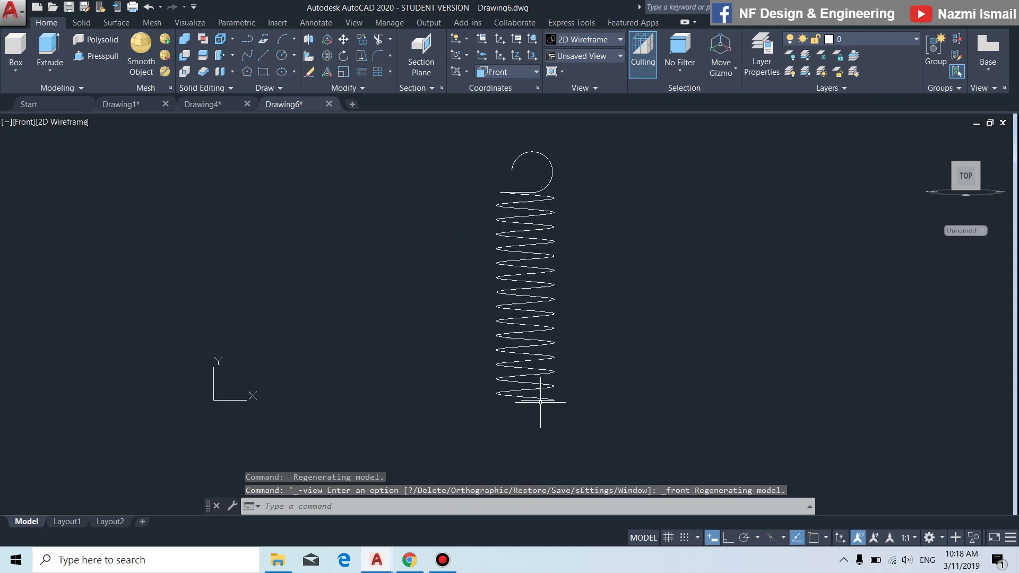
scroll(540, 402, "up", 4)
mouse_move(612, 423)
middle_mouse_down("shift")
mouse_move(596, 409)
mouse_move(478, 410)
middle_mouse_up("shift")
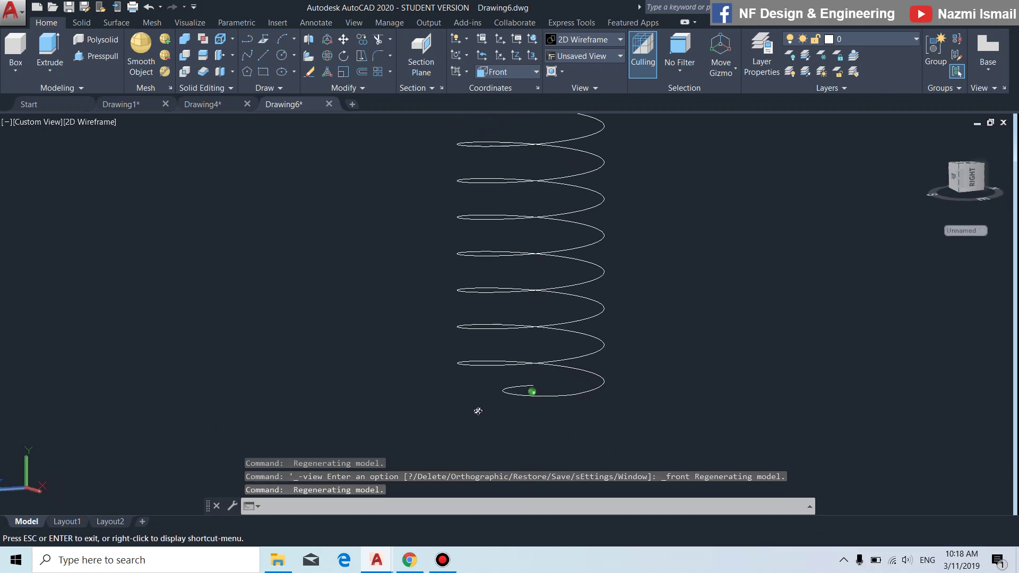
mouse_move(549, 428)
middle_mouse_down("shift")
mouse_move(618, 426)
mouse_move(644, 441)
mouse_move(478, 428)
middle_mouse_up("shift")
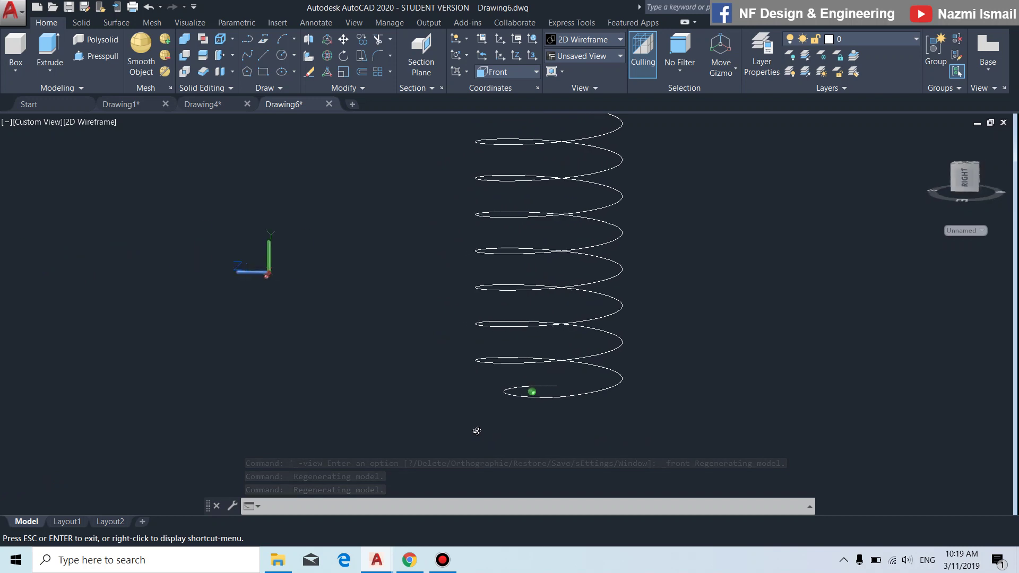
Switch to the Left preset view, then tilt and zoom in close on the helix's bottom end
left_click(42, 122)
left_click(77, 174)
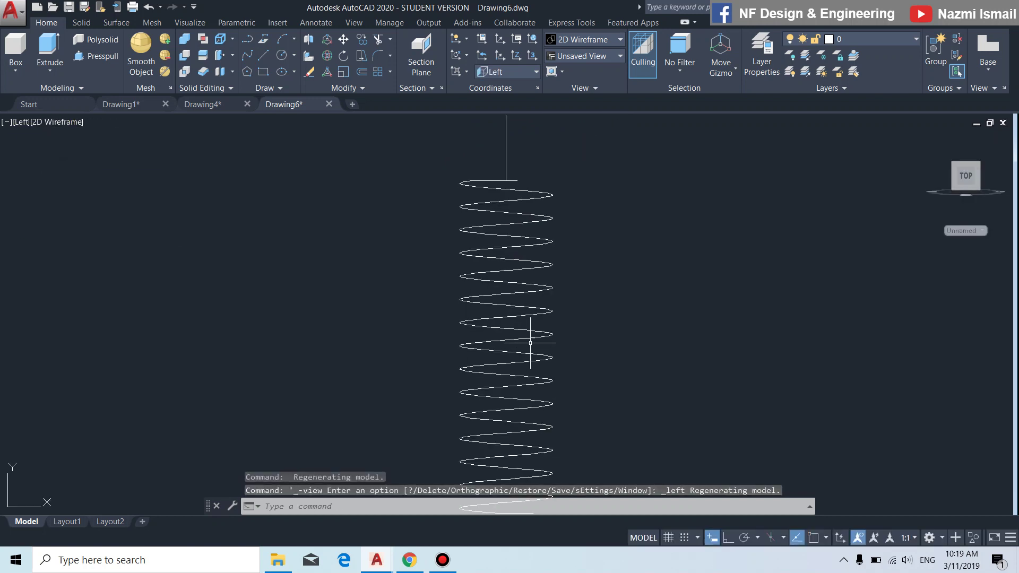
scroll(531, 343, "down", 3)
scroll(540, 412, "up", 3)
middle_click_drag(512, 443, 514, 435, "shift")
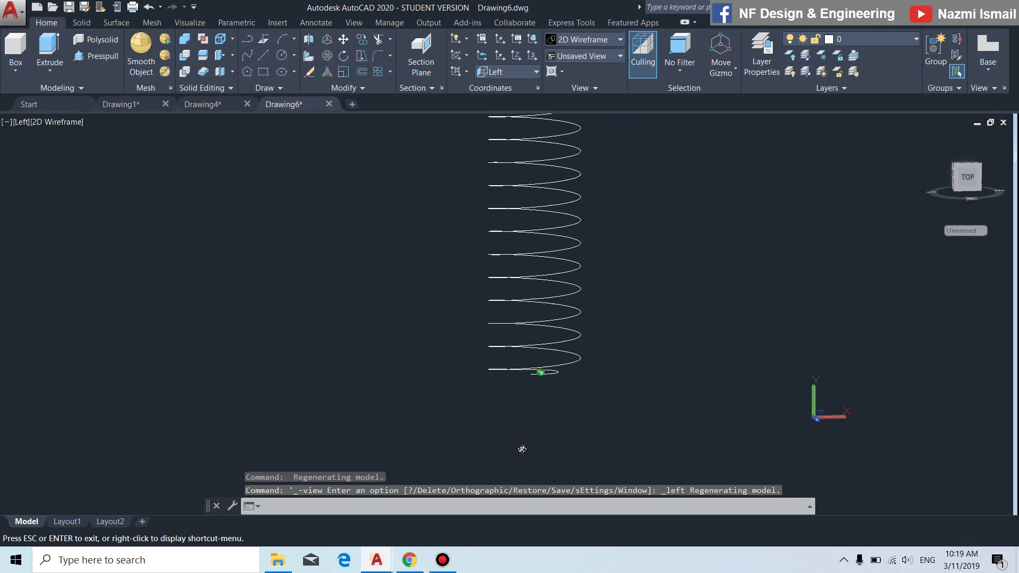
middle_click_drag(541, 372, 560, 410, "shift")
scroll(553, 403, "up", 3)
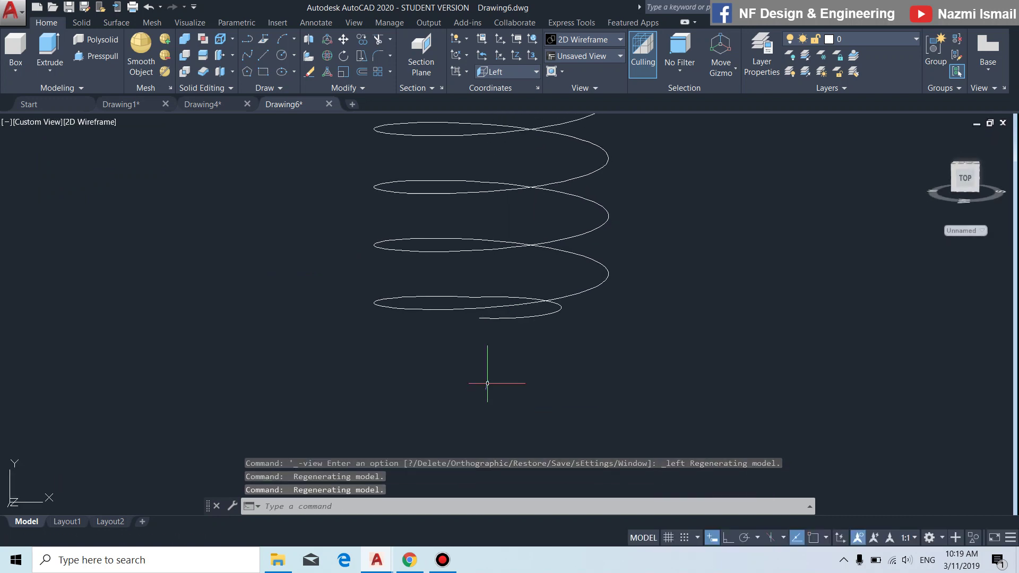
With Object Snap and Polar Tracking on, draw a three-point arc looping down from the helix's bottom endpoint
left_click(812, 538)
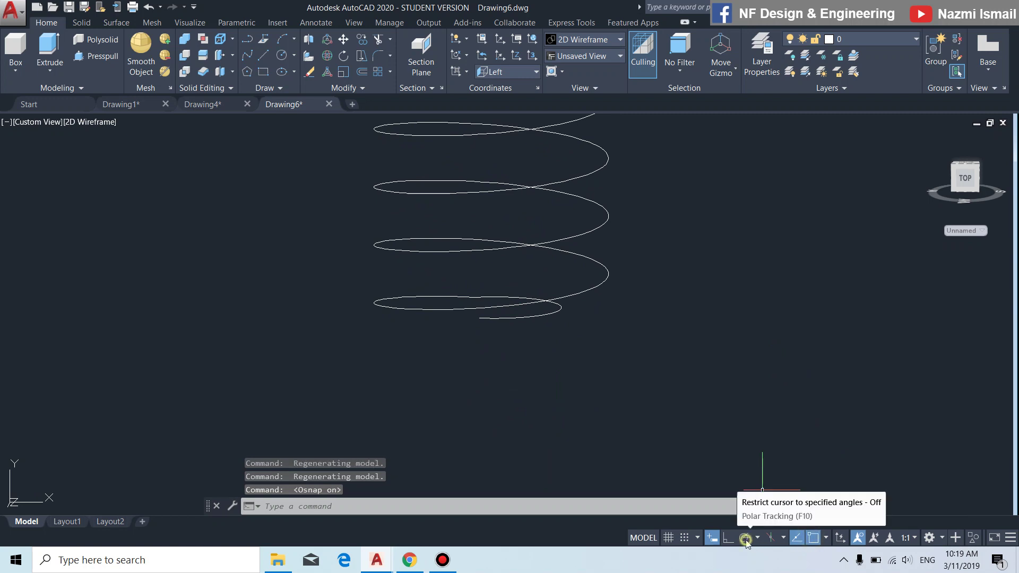
left_click(745, 537)
key("Return")
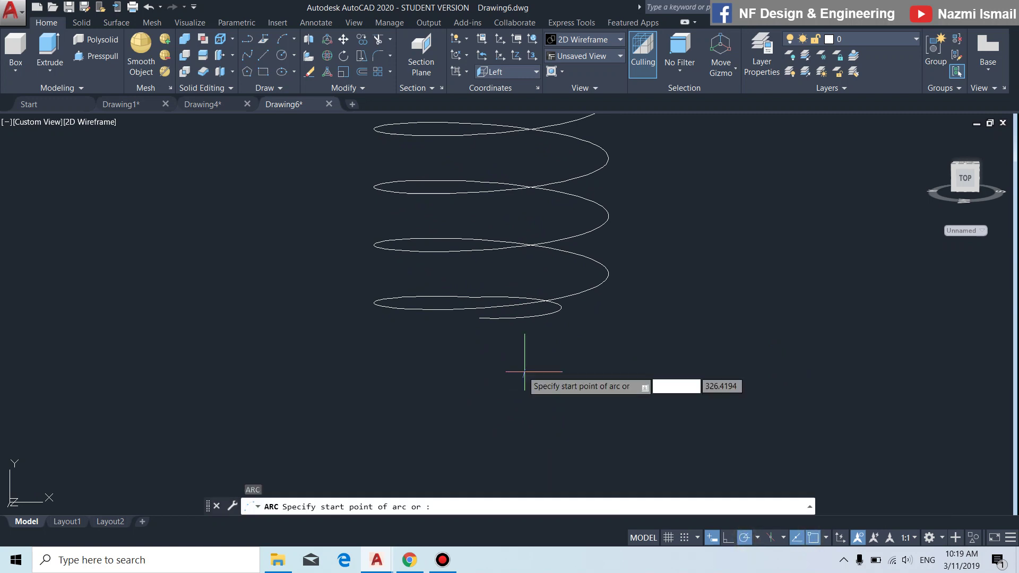
left_click(479, 318)
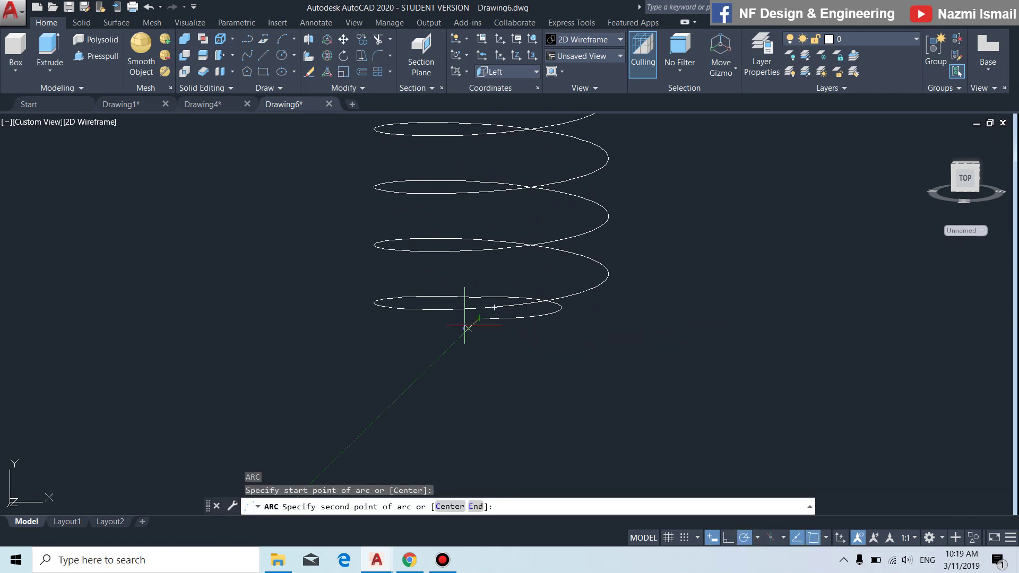
left_click(390, 363)
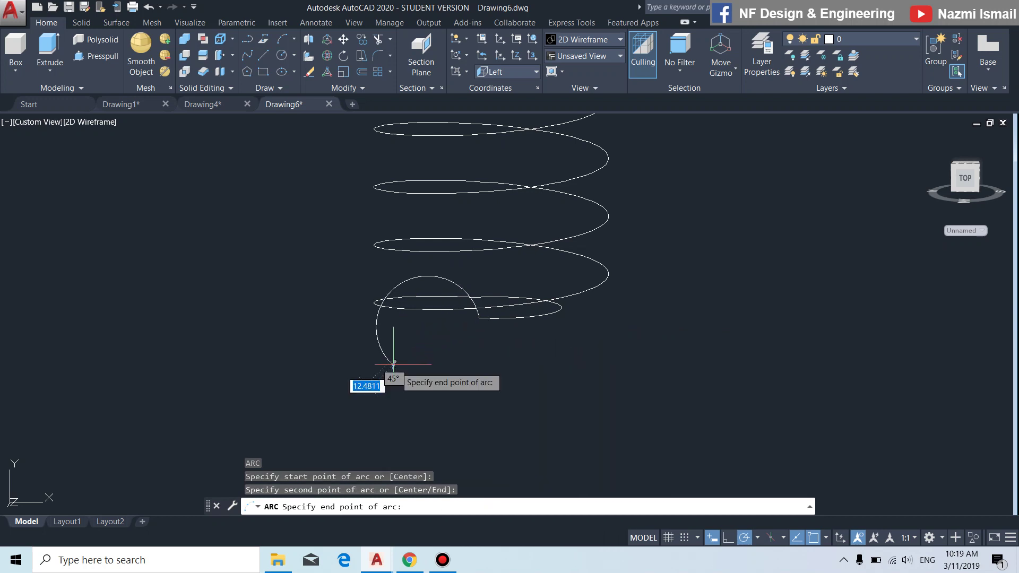
left_click(521, 379)
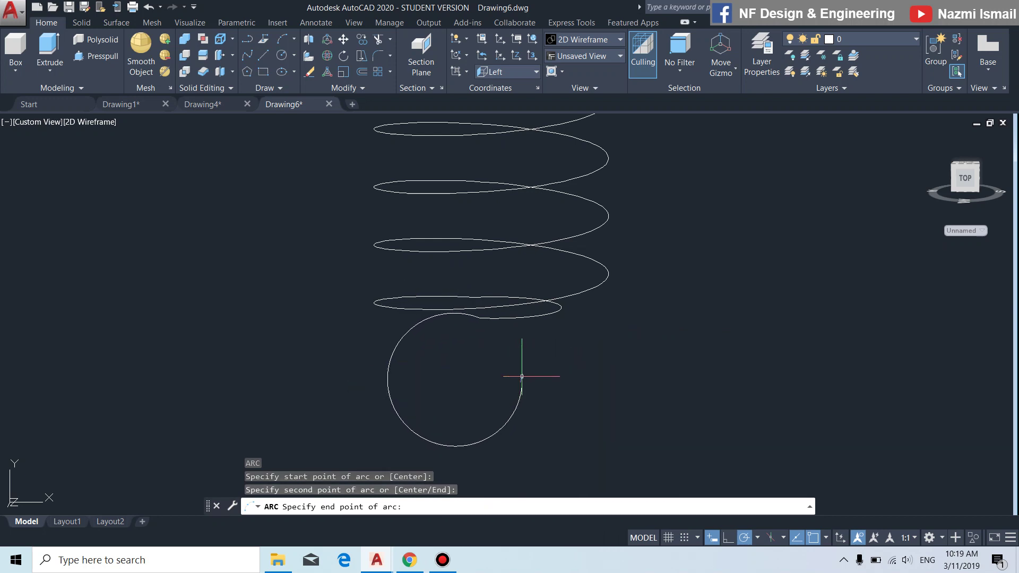
left_click(468, 318)
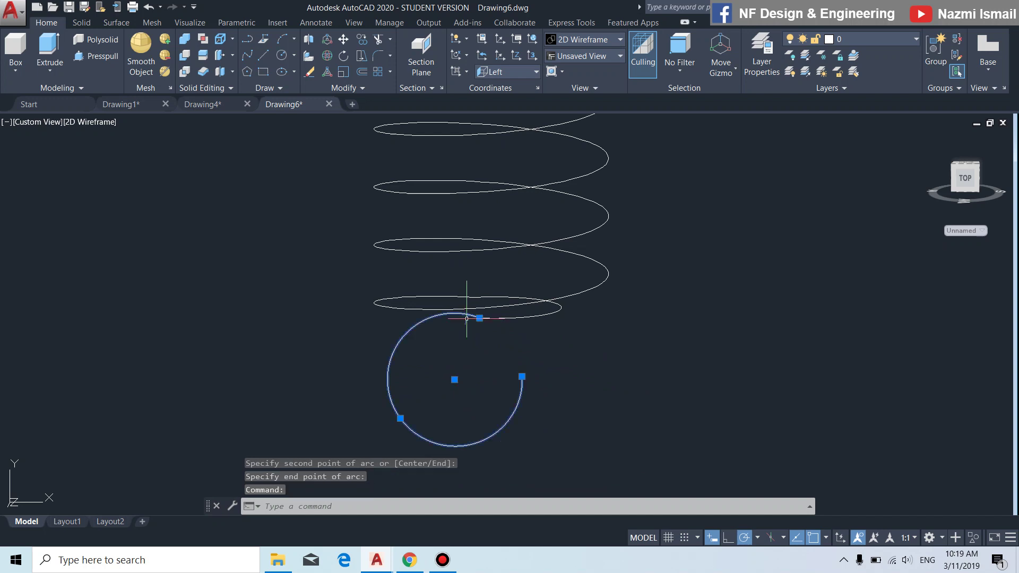
Try stretching the arc's end grip and cancel, then orbit slightly around the spring
left_click(400, 419)
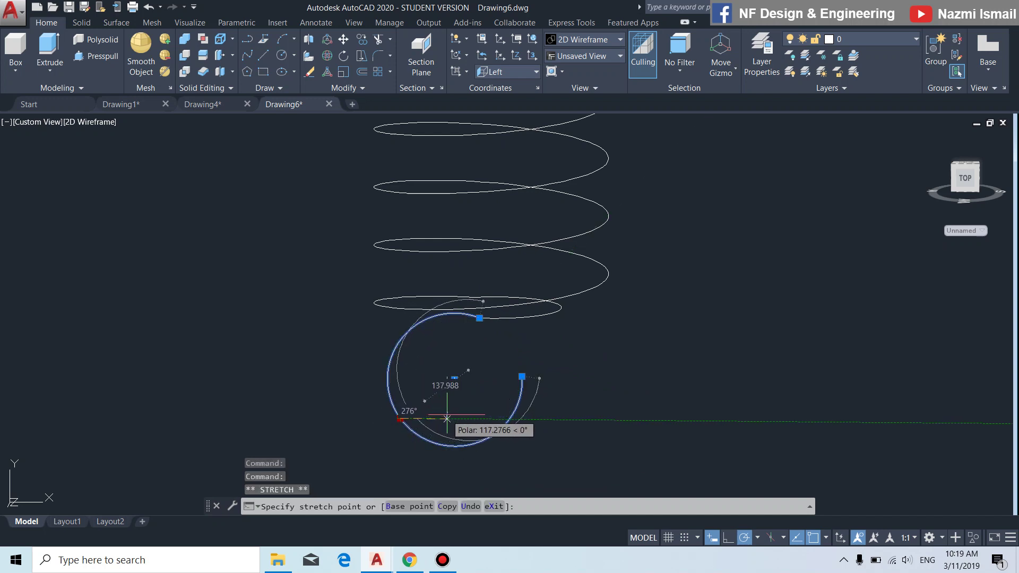
key("Escape")
key("Escape")
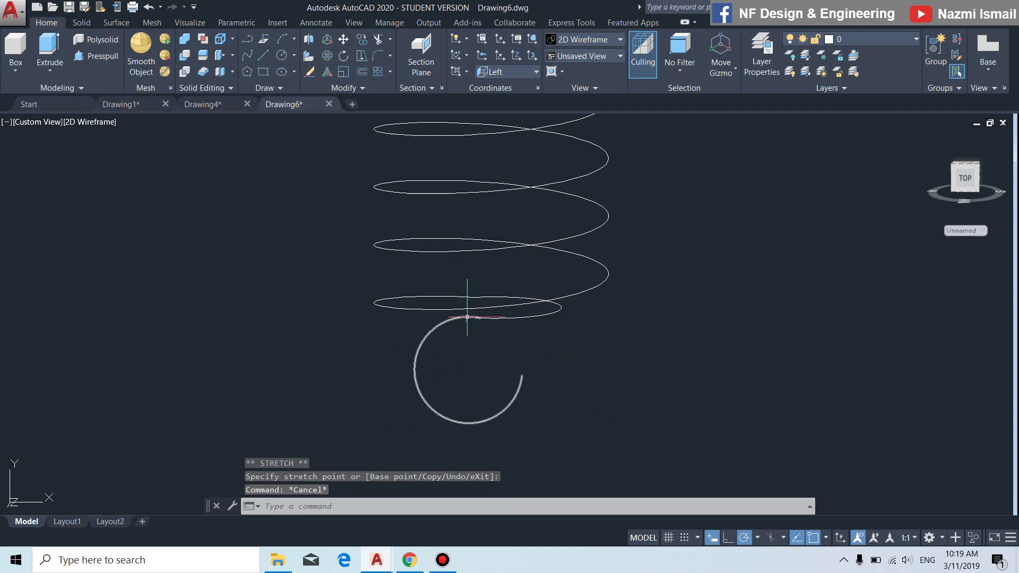
left_click(468, 318)
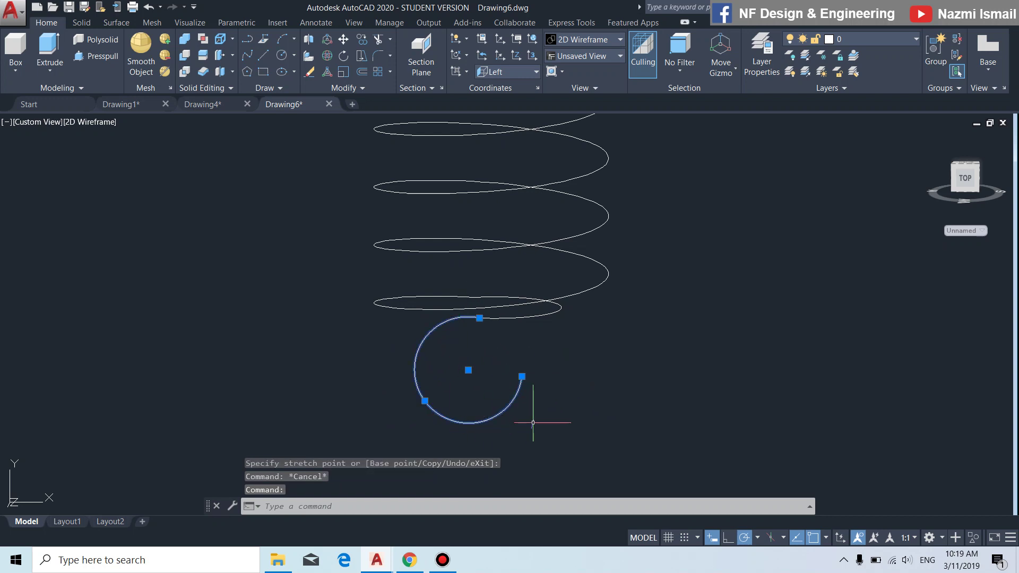
key("Escape")
scroll(533, 420, "down", 6)
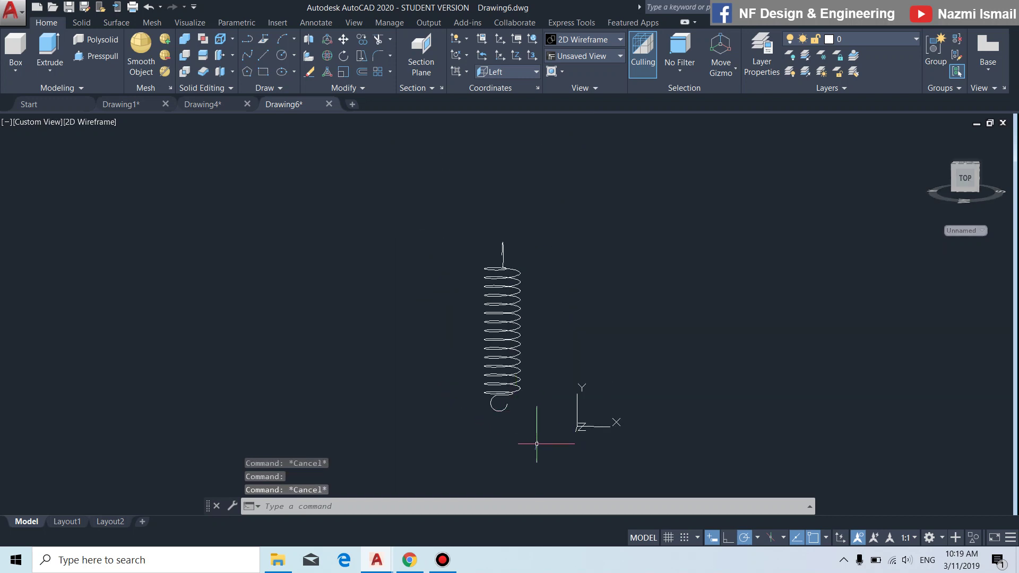
middle_click_drag(537, 443, 583, 446, "shift")
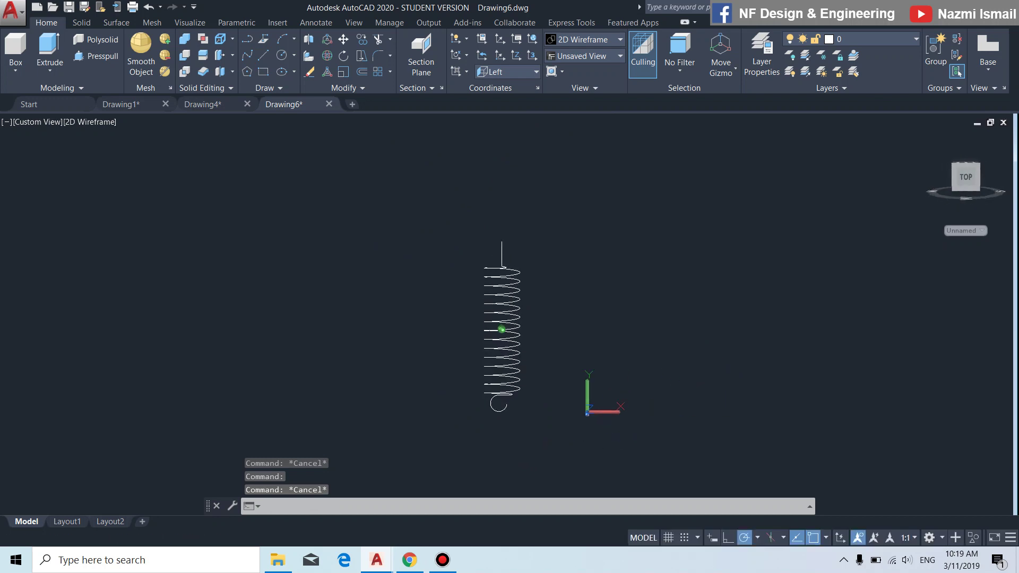
scroll(494, 437, "up", 5)
scroll(494, 436, "up", 4)
Drag the arc's midpoint grip outward to enlarge it toward a near-full loop
left_click(497, 413)
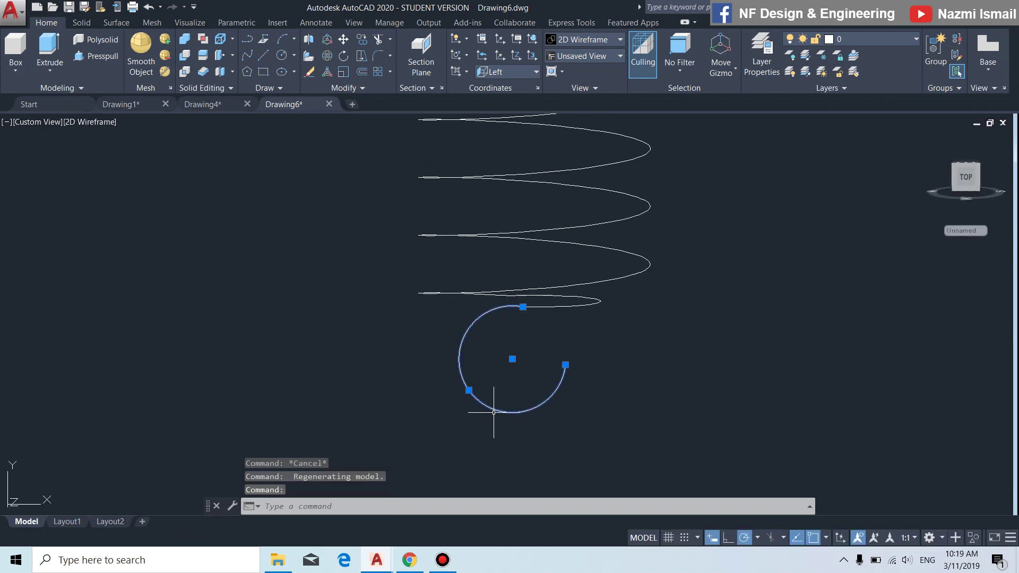
left_click(469, 390)
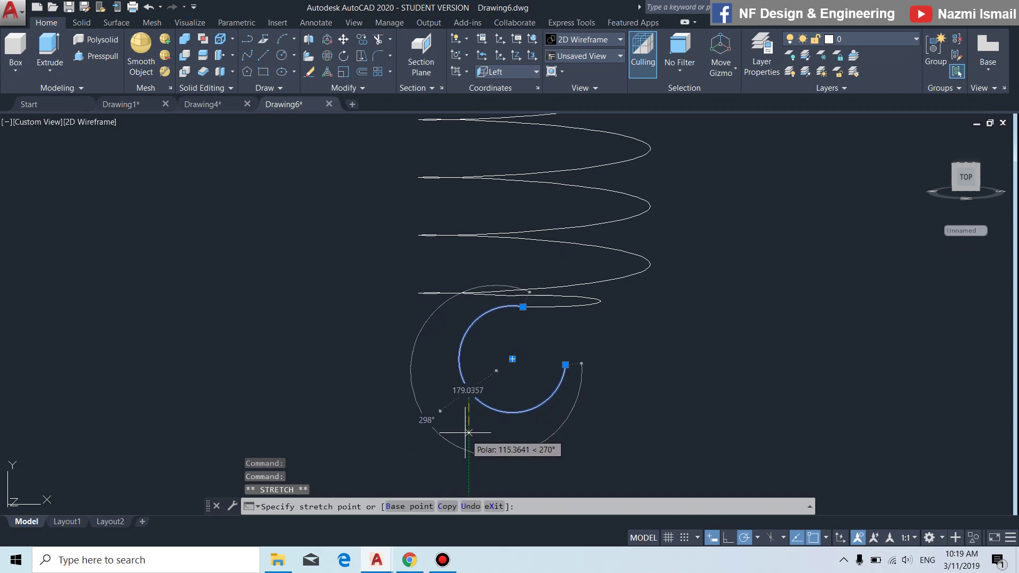
left_click(444, 408)
key("Escape")
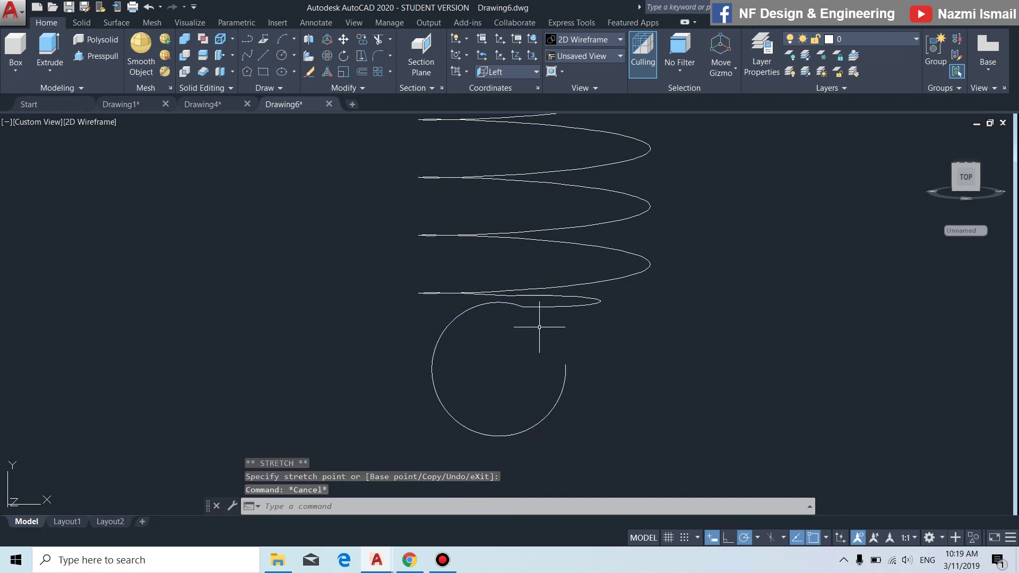
Nudge the arc down by its centre grip and snap its top end to the helix end
scroll(518, 317, "up", 4)
left_click(508, 284)
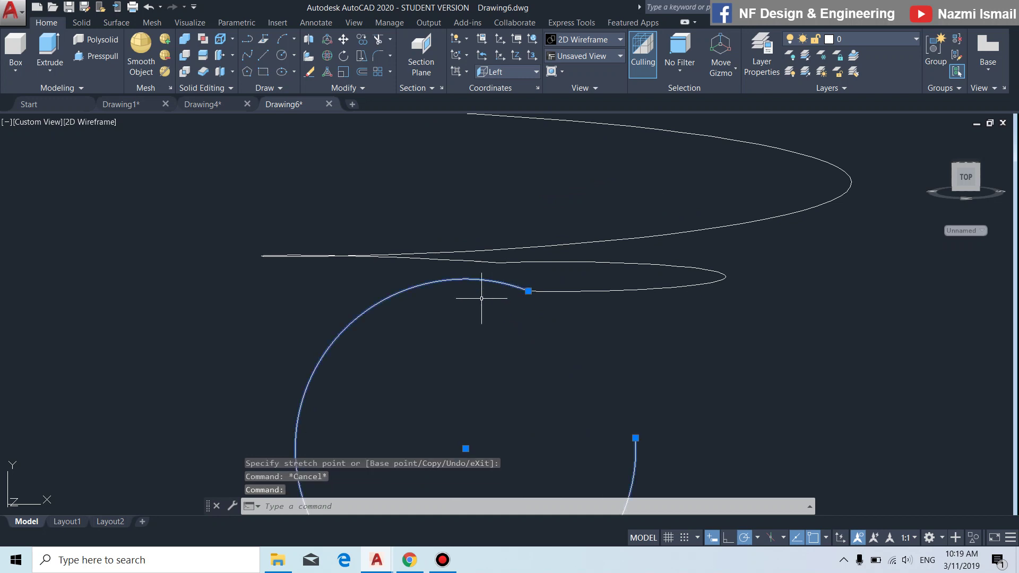
scroll(507, 382, "down", 4)
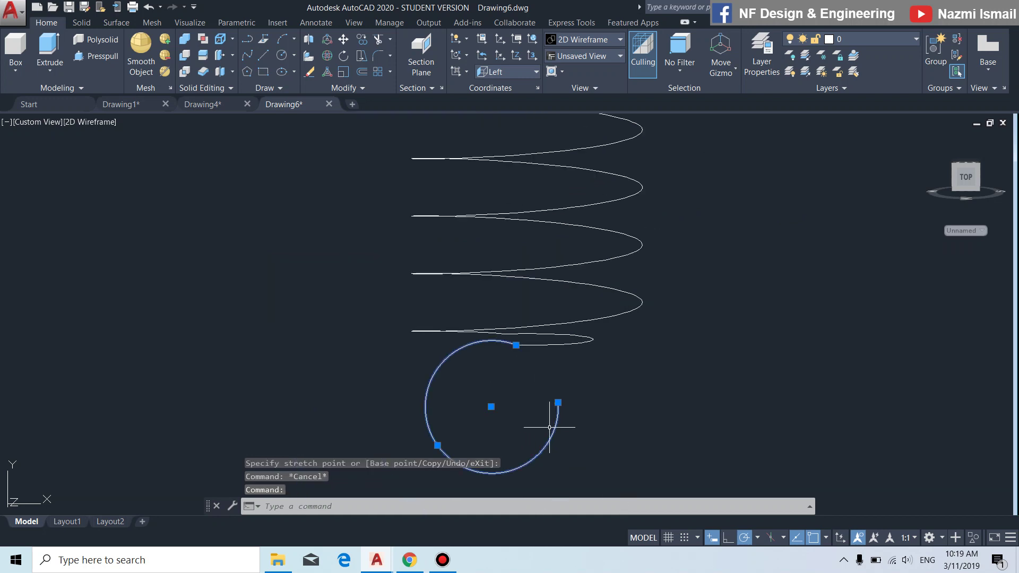
left_click(491, 406)
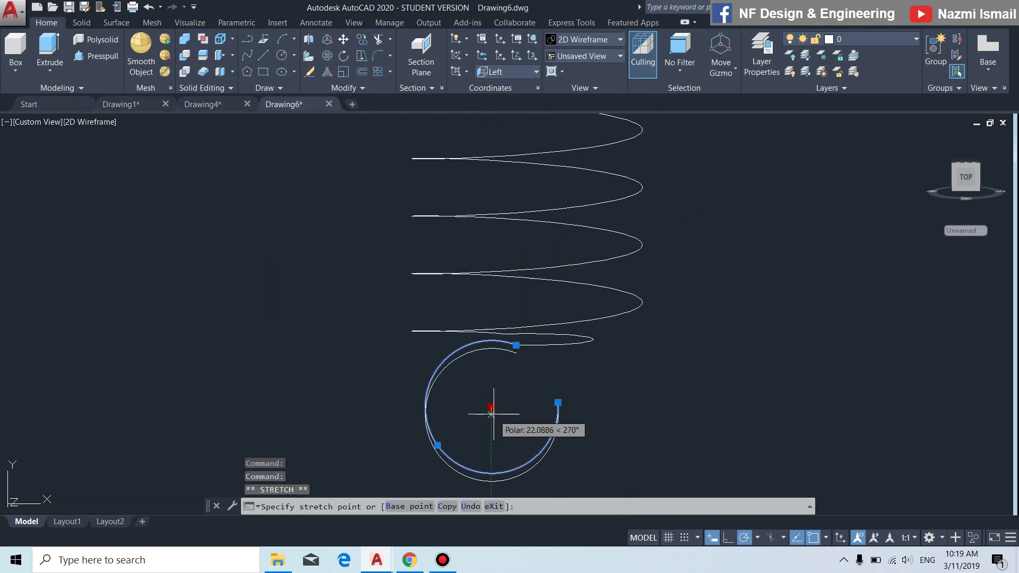
left_click(491, 414)
scroll(509, 370, "up", 2)
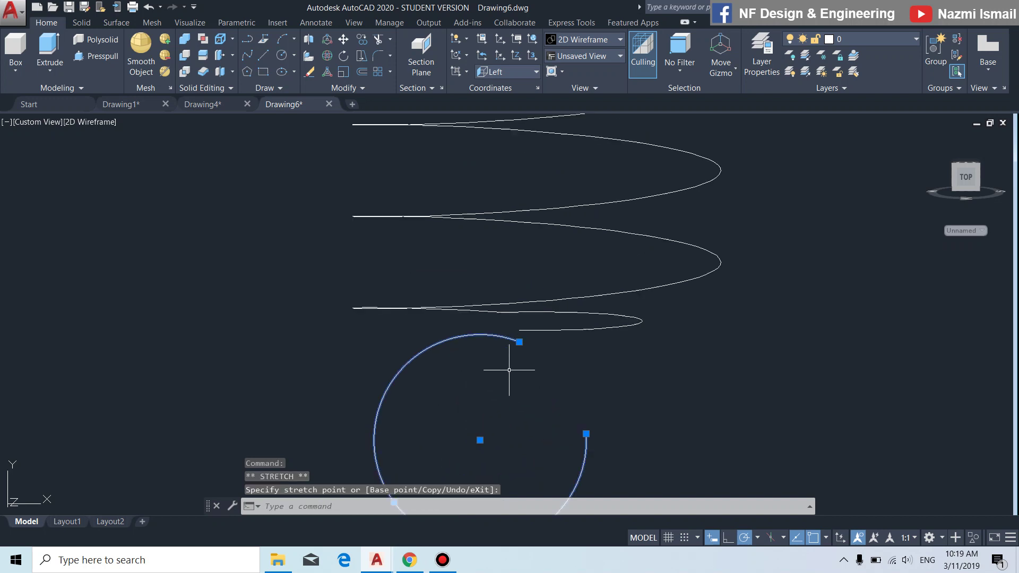
left_click(520, 331)
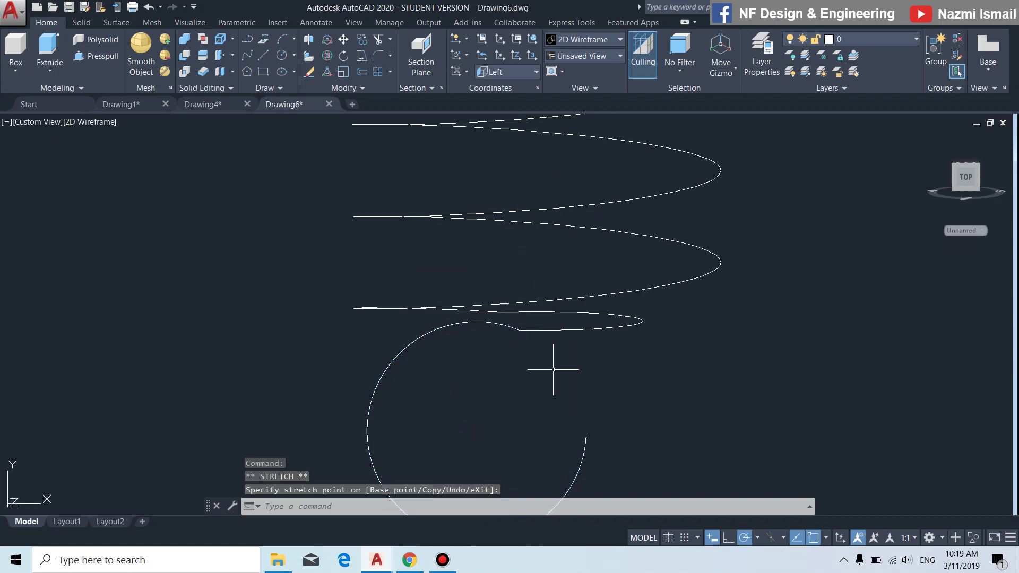
key("Escape")
scroll(553, 369, "down", 2)
scroll(519, 360, "down", 1)
scroll(516, 387, "up", 2)
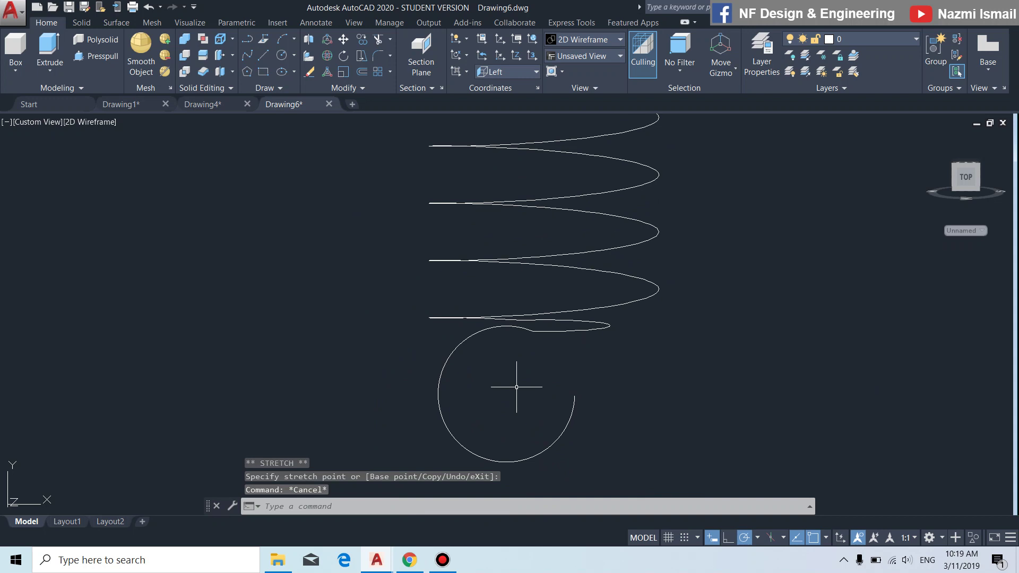
scroll(568, 381, "down", 2)
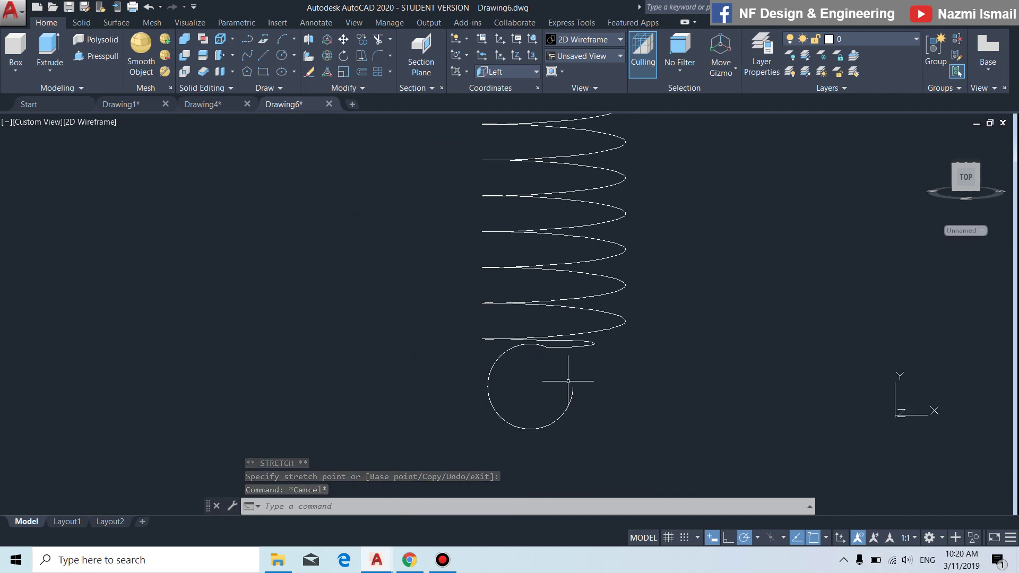
scroll(570, 419, "down", 2)
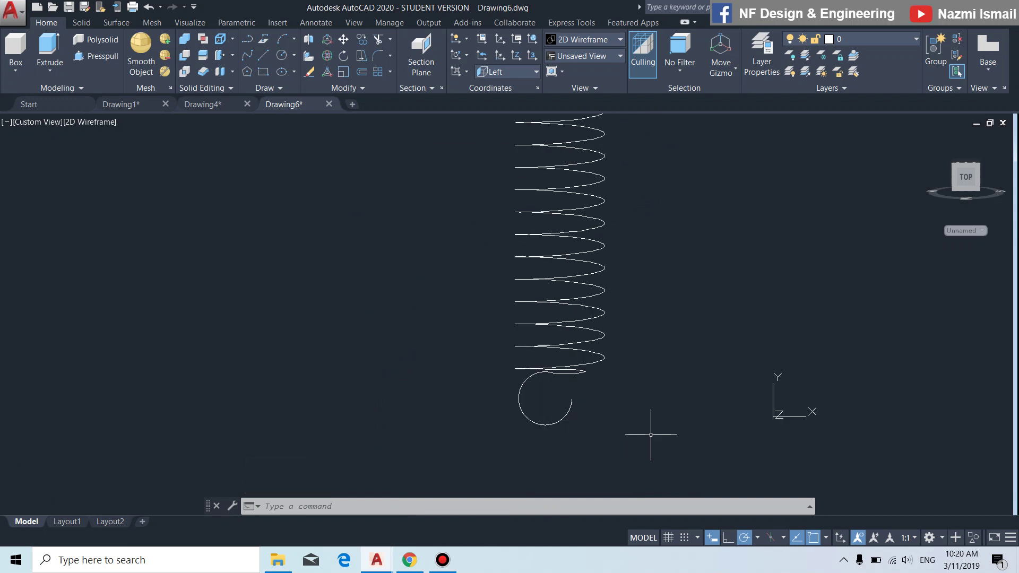
Run JOIN on a crossing window around the whole spring, merging five curves into one spline
type("j")
scroll(651, 434, "down", 2)
key("Return")
scroll(656, 435, "down", 2)
left_click(675, 459)
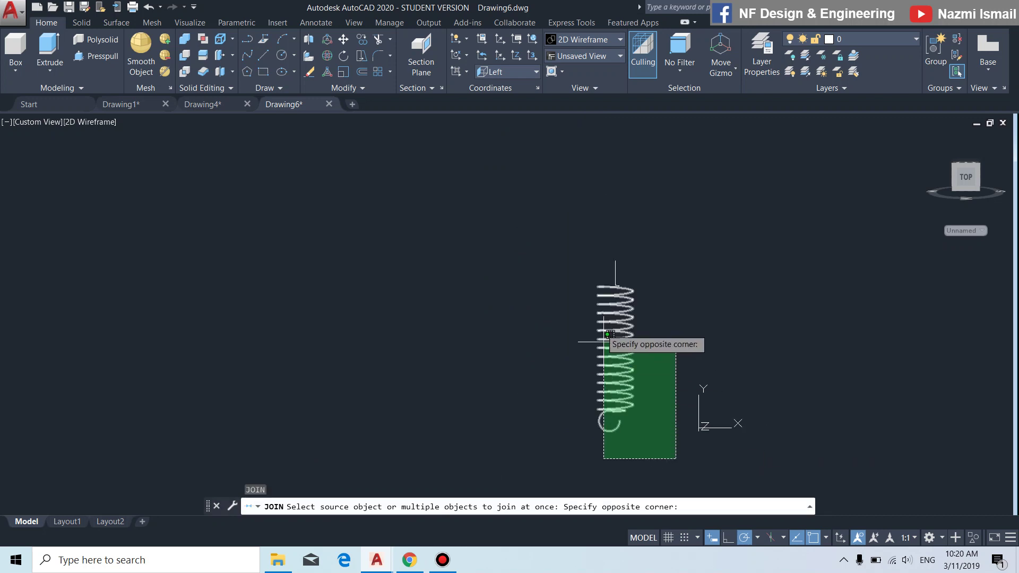
left_click(568, 209)
key("Return")
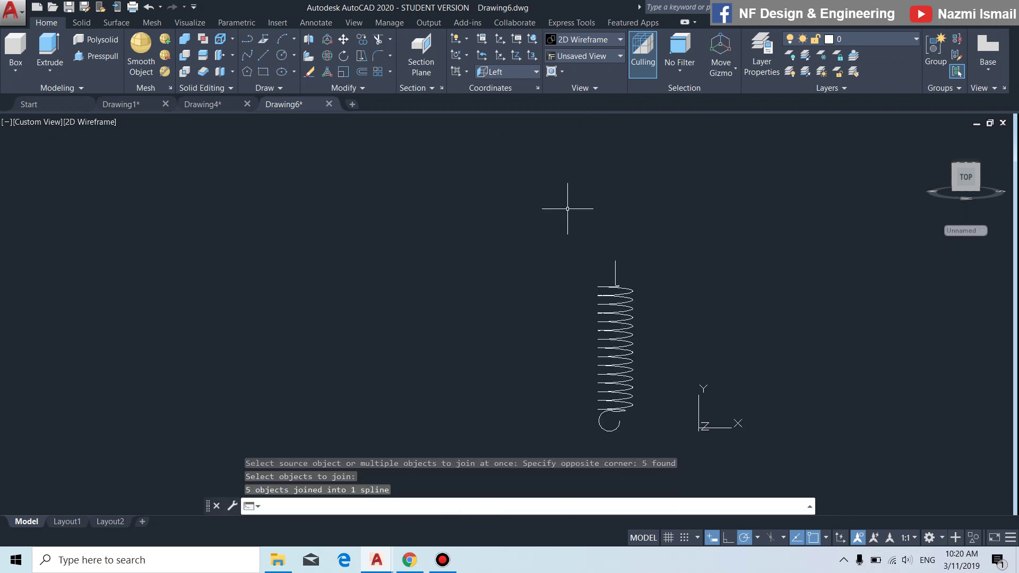
Select the joined spline and start Remove Vertex on one of its grips, then cancel
scroll(629, 435, "up", 3)
scroll(577, 383, "up", 5)
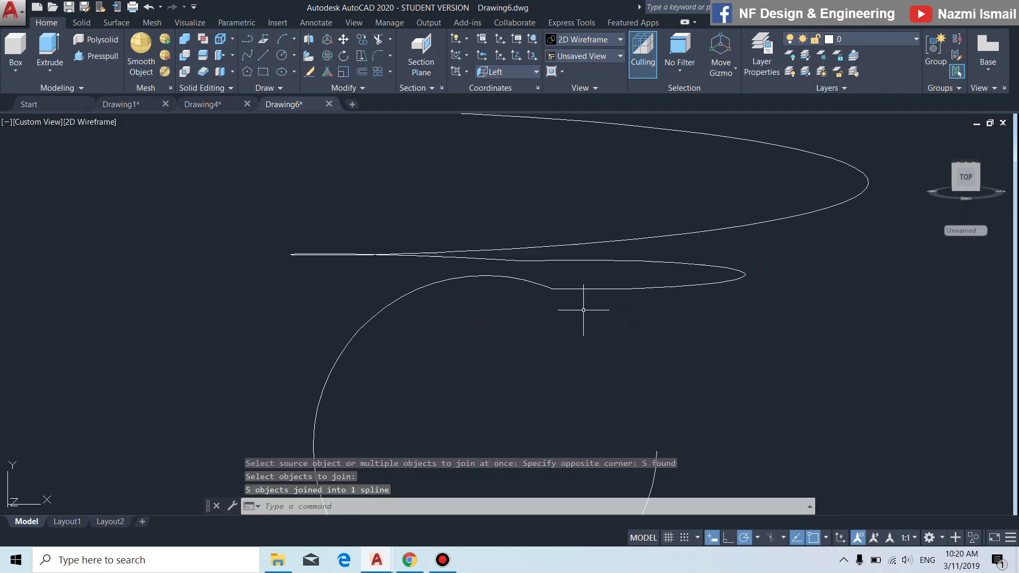
left_click(569, 287)
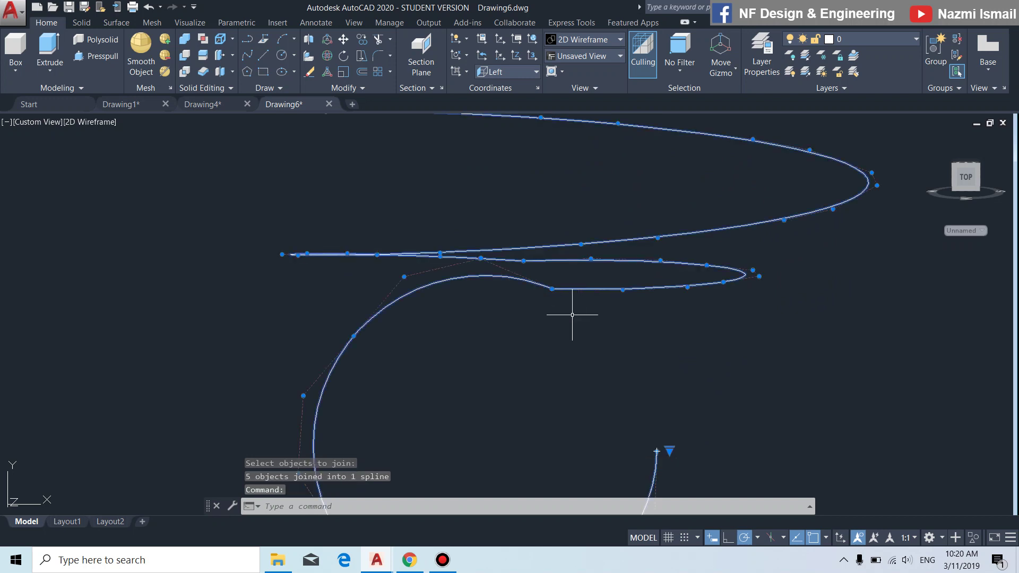
scroll(566, 271, "up", 5)
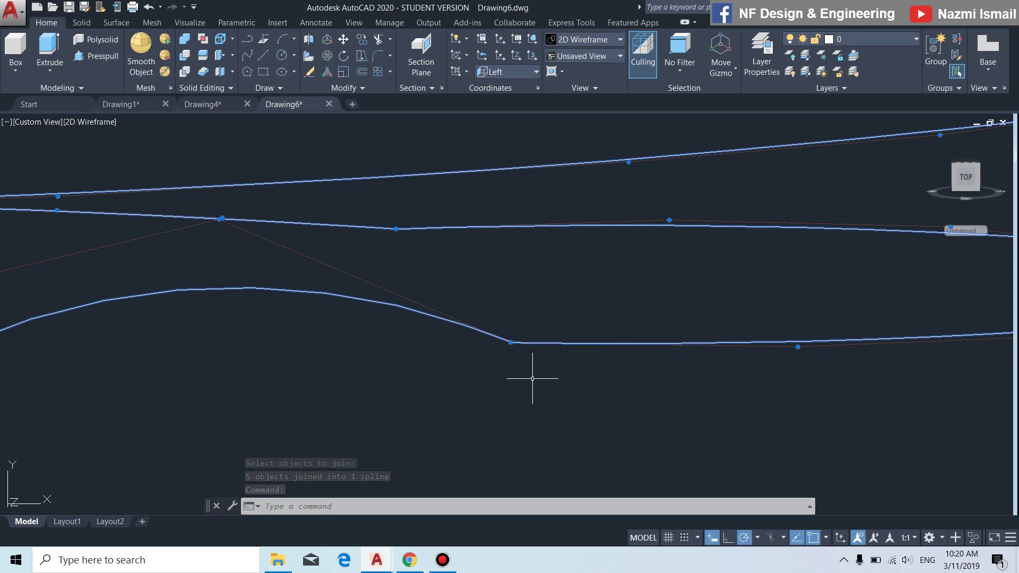
mouse_move(511, 342)
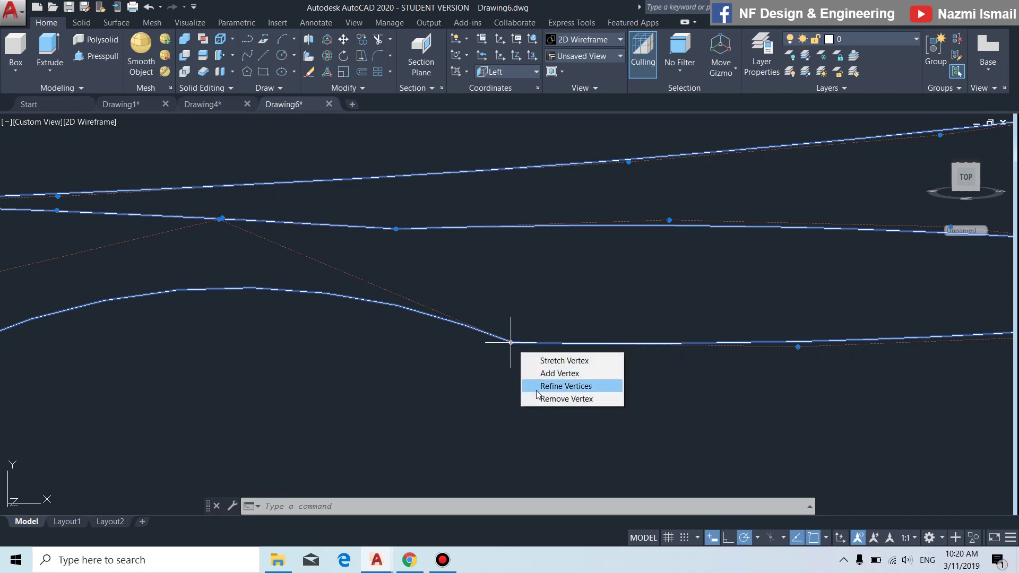
left_click(539, 399)
scroll(555, 409, "down", 2)
scroll(584, 403, "down", 3)
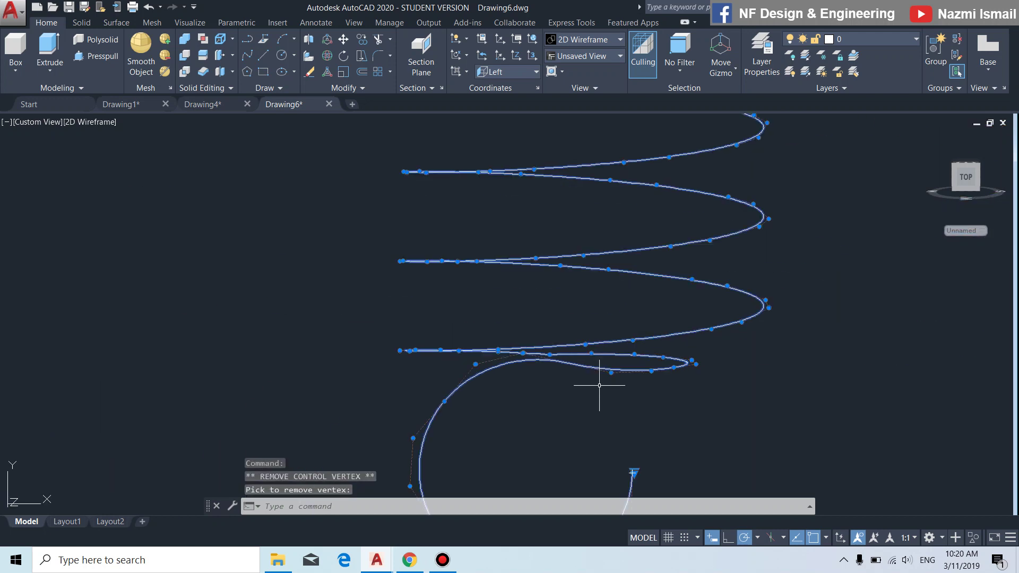
key("Escape")
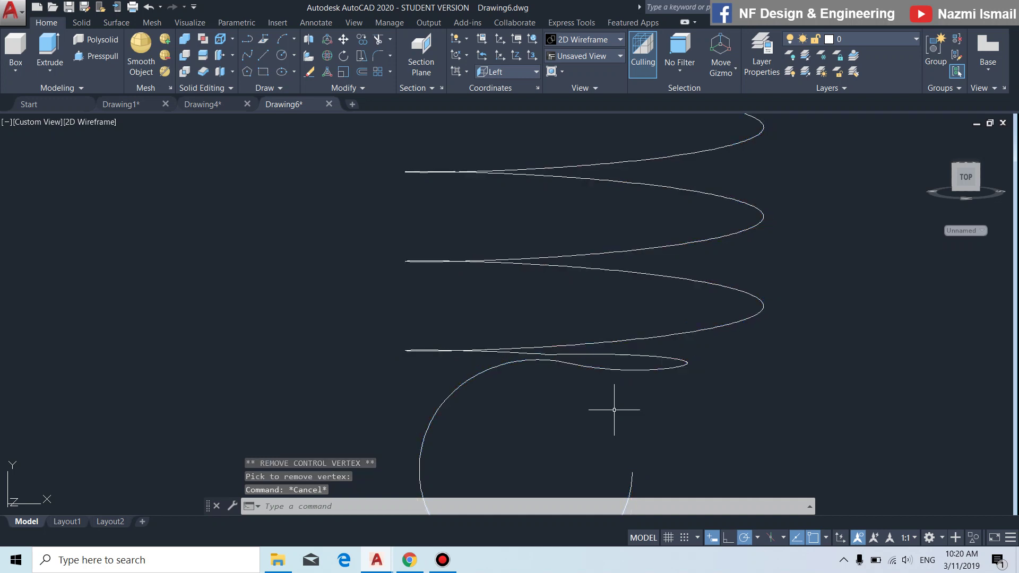
scroll(610, 427, "down", 2)
Tilt the view, select the spring spline and try removing a control vertex, then cancel
mouse_move(610, 429)
middle_mouse_down("shift")
mouse_move(581, 503)
mouse_move(623, 398)
middle_mouse_up("shift")
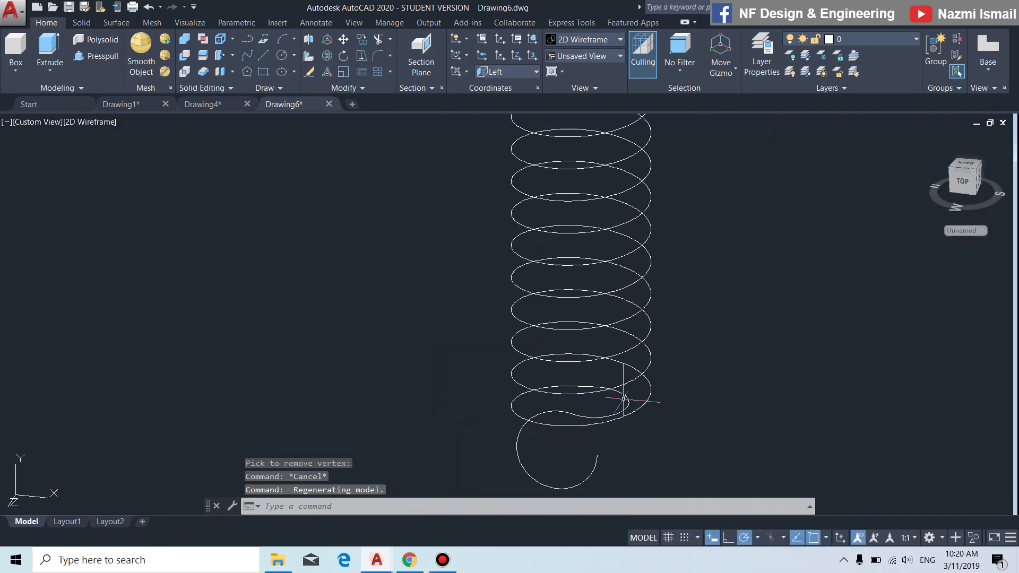
left_click(594, 470)
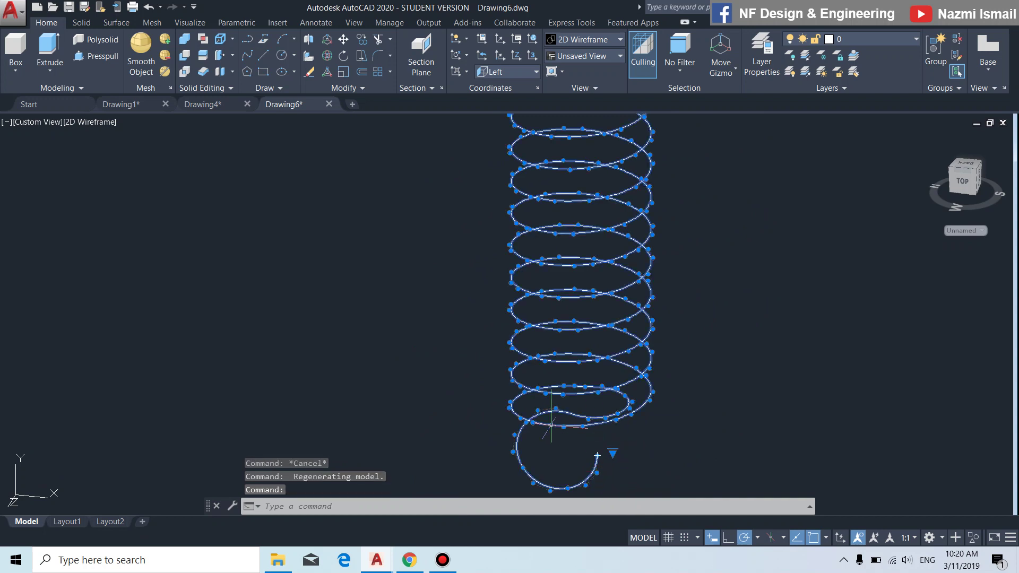
scroll(551, 424, "up", 4)
scroll(597, 420, "down", 2)
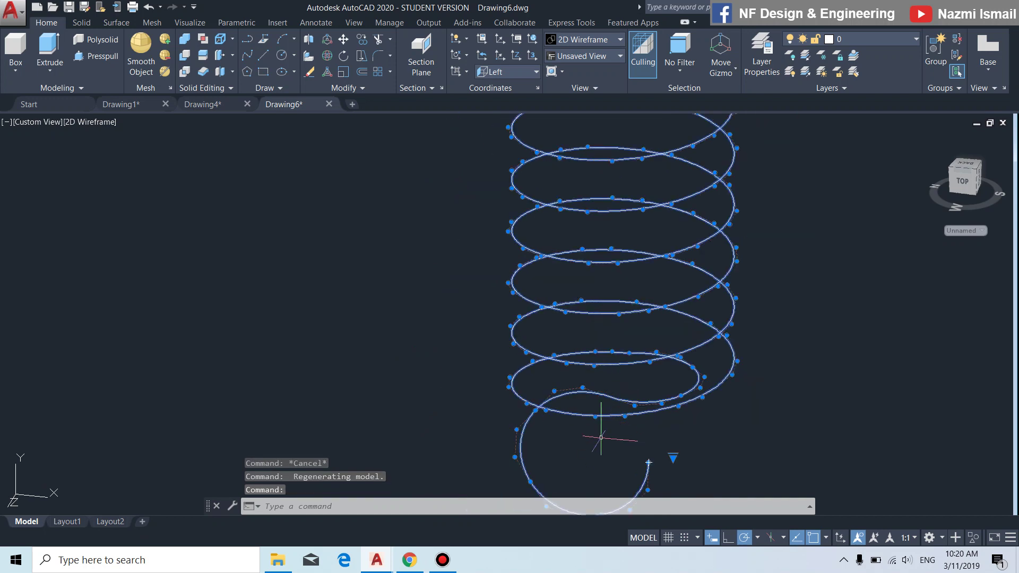
scroll(588, 428, "down", 3)
scroll(595, 478, "up", 5)
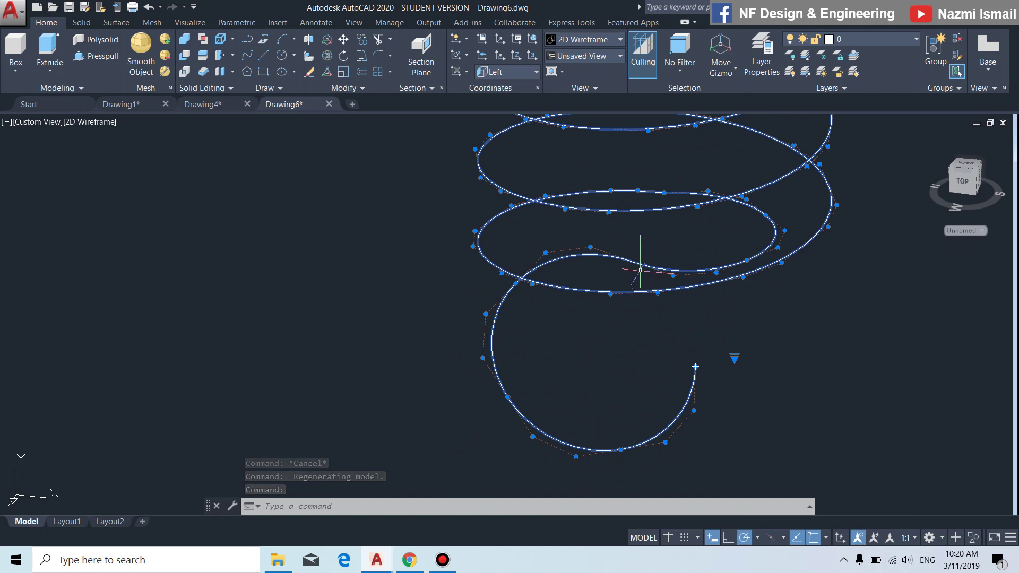
scroll(640, 270, "up", 3)
scroll(536, 361, "down", 3)
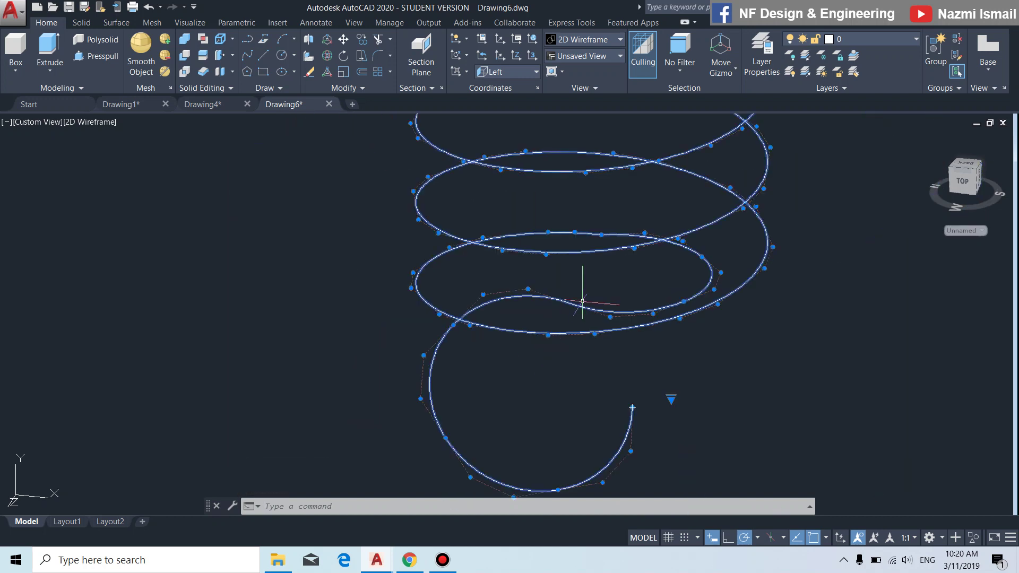
scroll(603, 229, "up", 5)
mouse_move(596, 275)
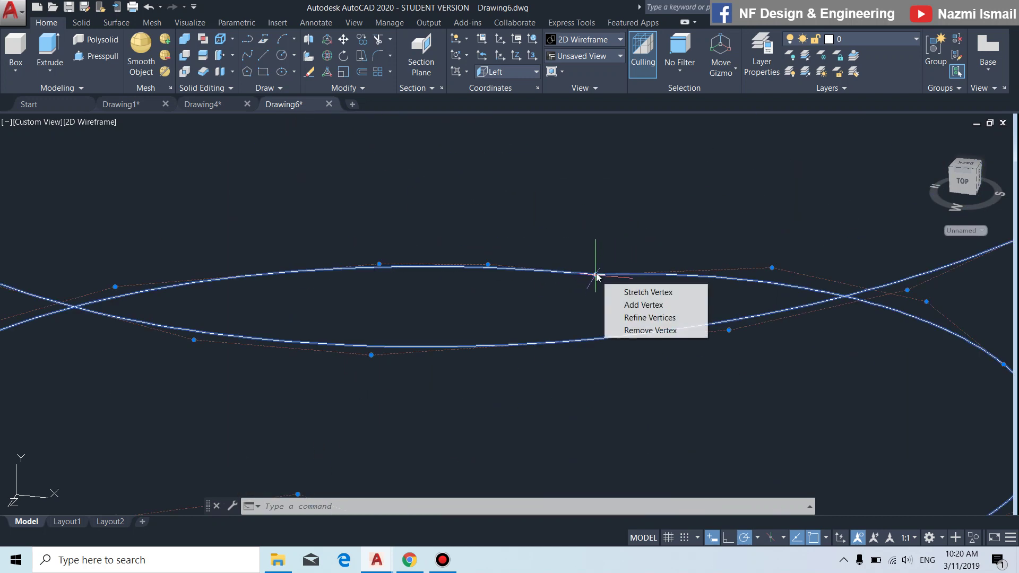
left_click(627, 330)
scroll(599, 286, "down", 5)
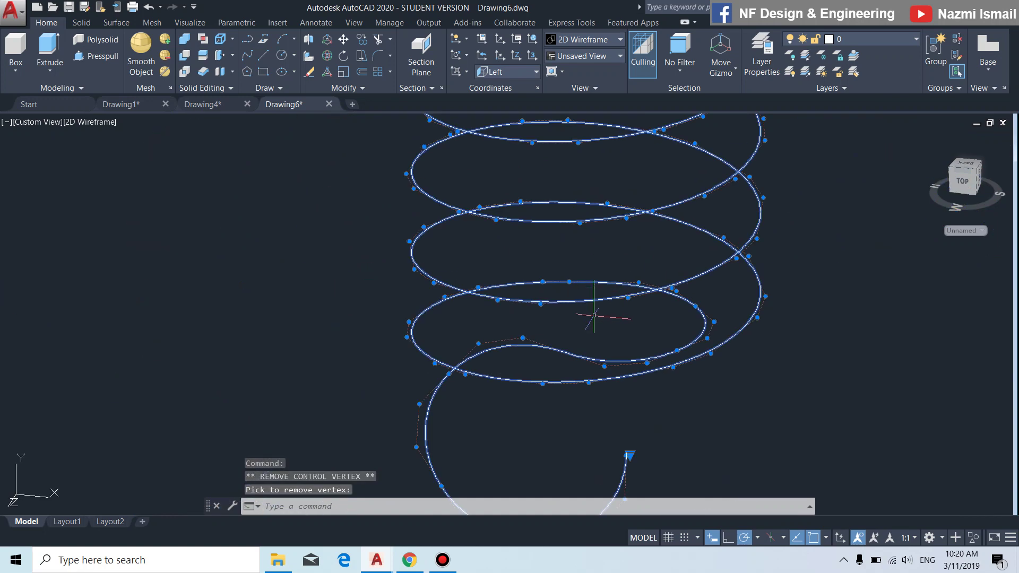
key("Escape")
Reselect the spline and remove the control vertex where the straight lead meets the coil
scroll(595, 302, "down", 3)
scroll(597, 213, "up", 4)
scroll(597, 297, "up", 4)
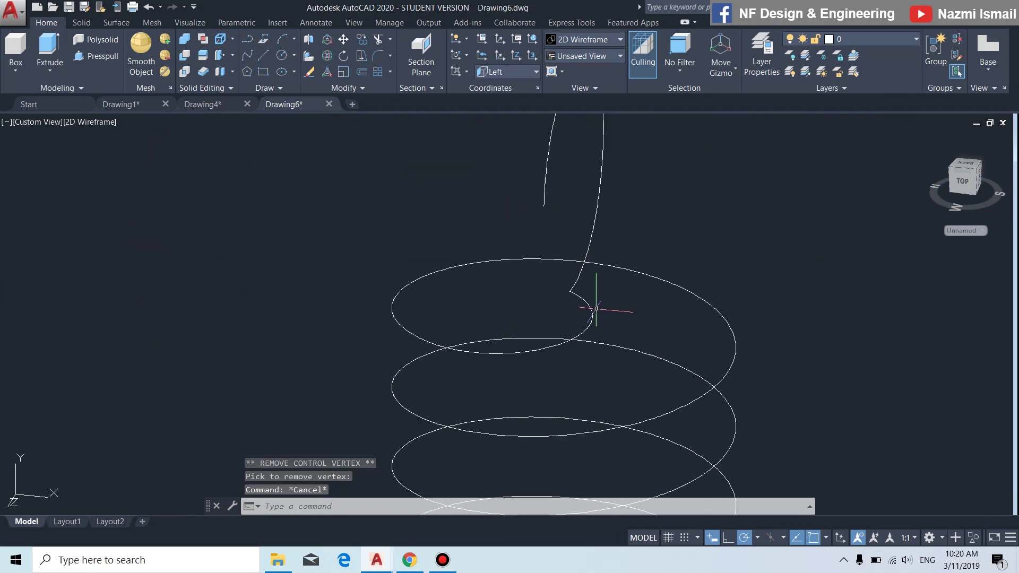
scroll(589, 304, "up", 1)
left_click(587, 306)
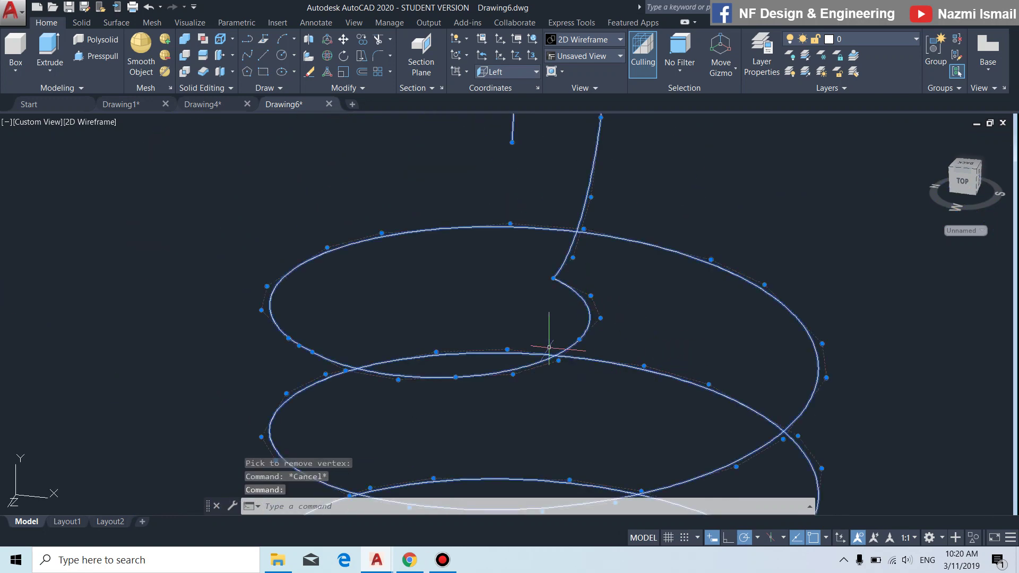
mouse_move(549, 348)
middle_mouse_down("shift")
mouse_move(587, 364)
mouse_move(648, 366)
mouse_move(587, 364)
middle_mouse_up("shift")
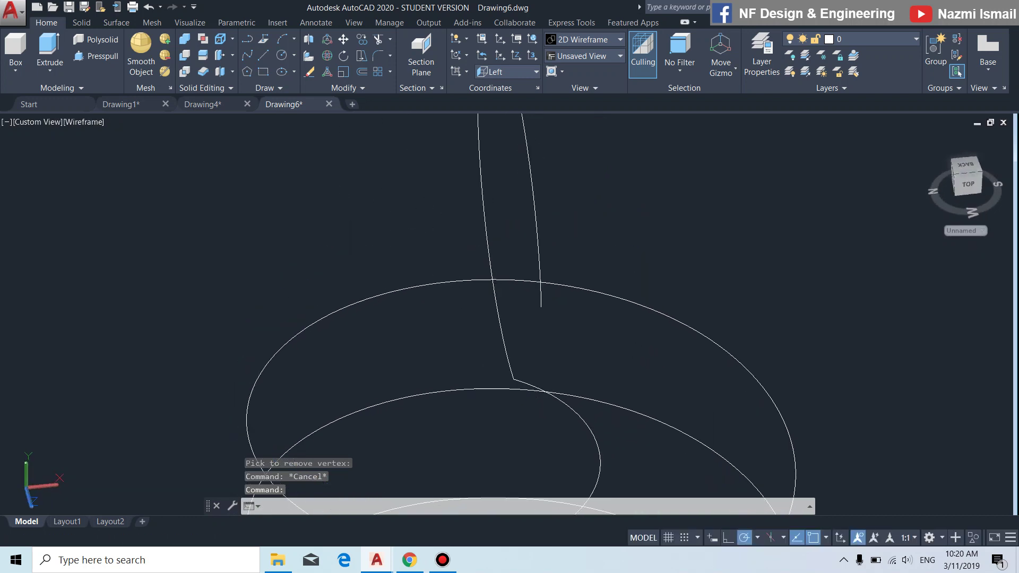
mouse_move(514, 381)
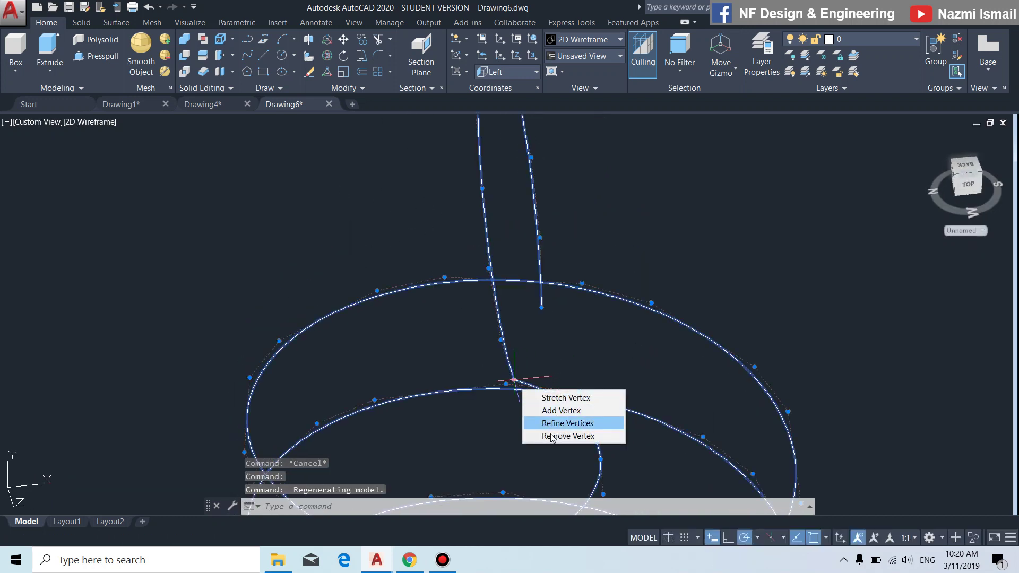
left_click(557, 436)
scroll(532, 410, "up", 4)
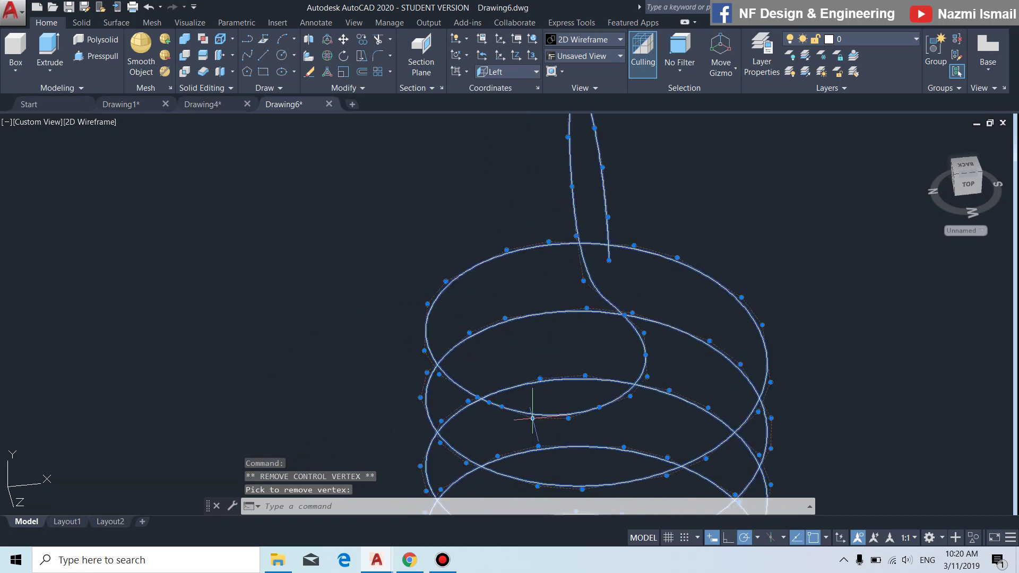
scroll(484, 409, "up", 4)
scroll(521, 409, "down", 3)
From another angle, remove a vertex near the crossing curves; cancel a further removal
middle_click_drag(677, 460, 465, 437, "shift")
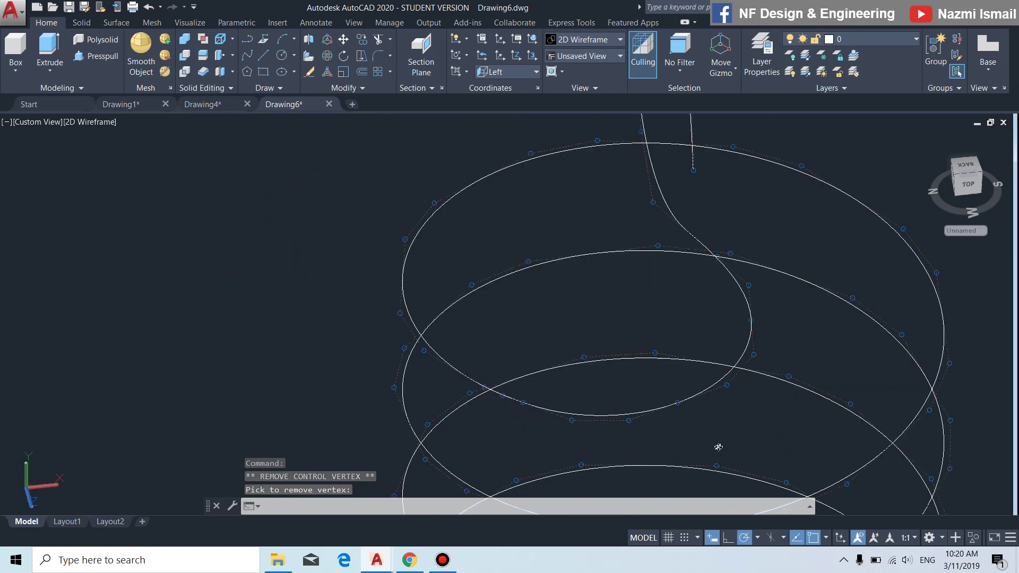
scroll(462, 433, "up", 3)
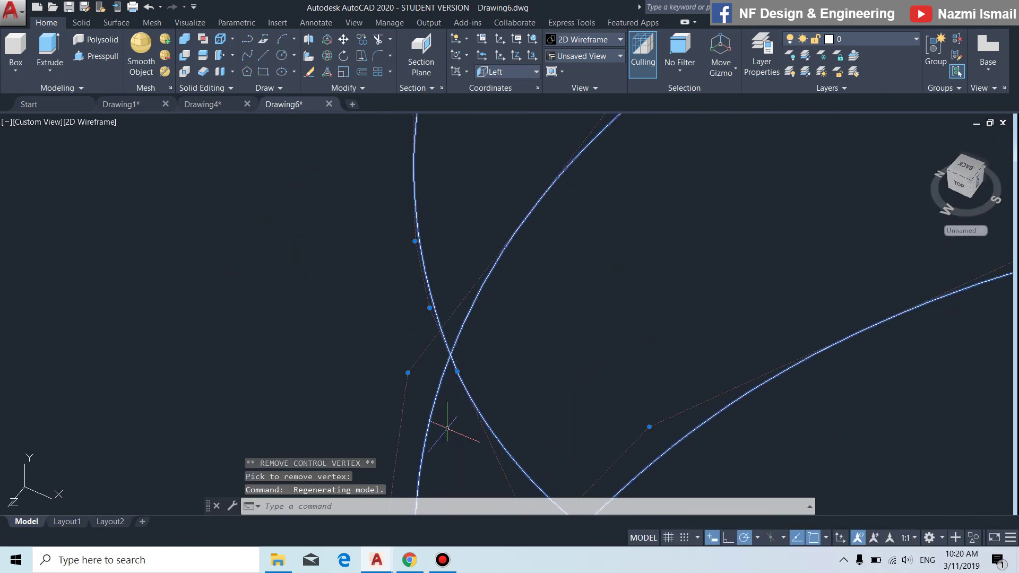
scroll(440, 345, "up", 3)
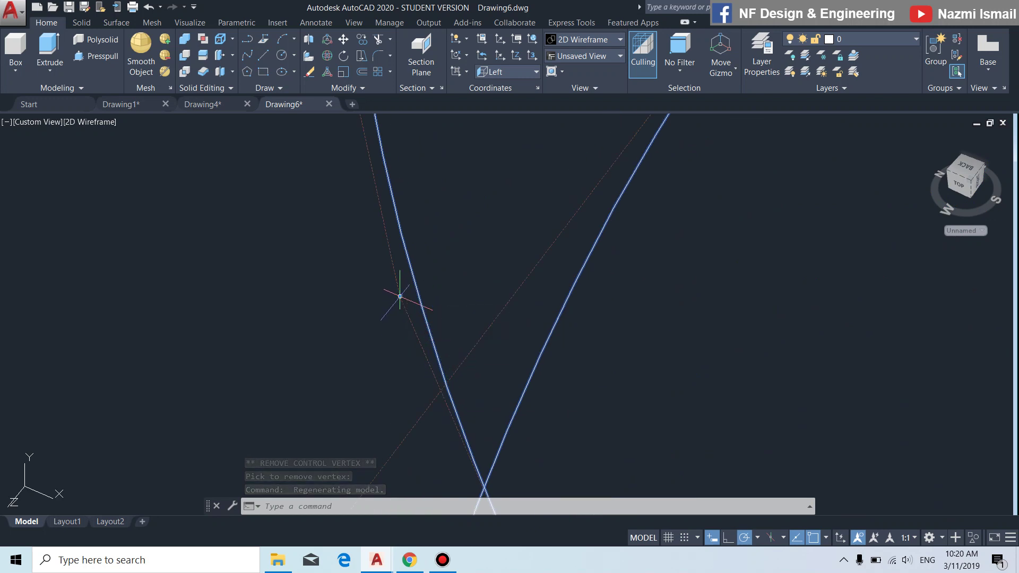
scroll(516, 360, "down", 4)
scroll(573, 425, "down", 2)
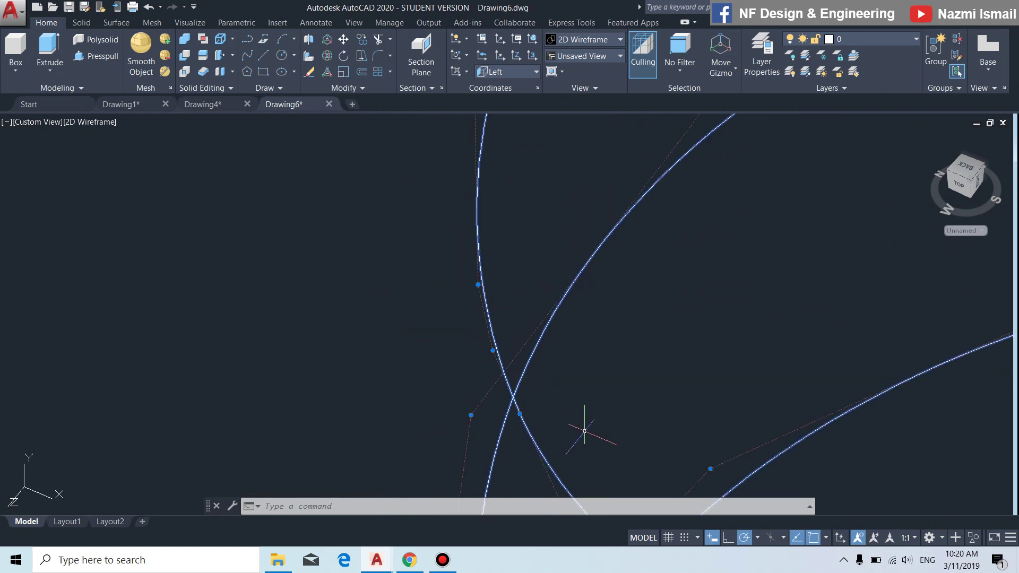
scroll(531, 382, "down", 2)
scroll(488, 340, "up", 4)
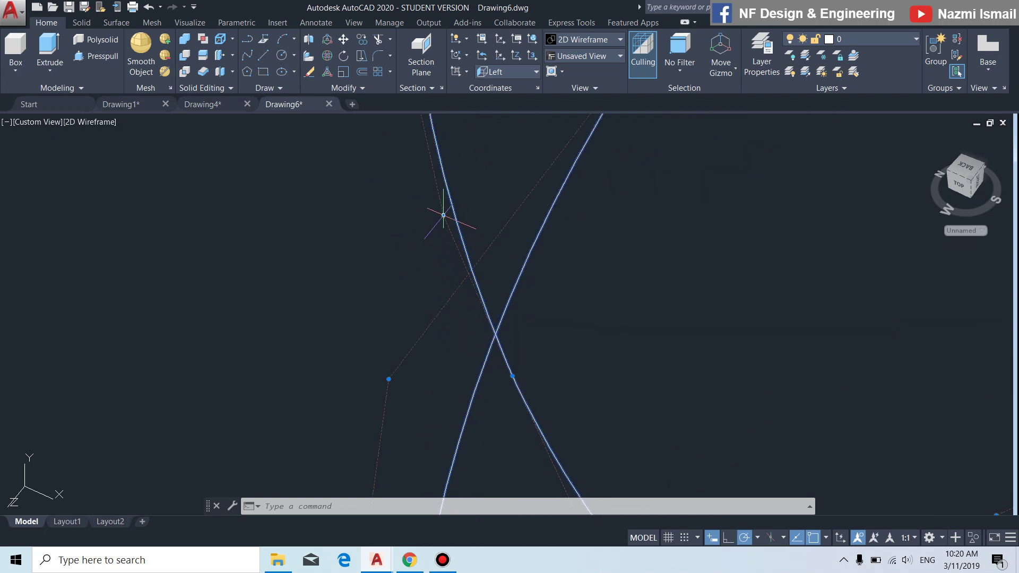
mouse_move(444, 215)
left_click(485, 273)
scroll(477, 292, "down", 1)
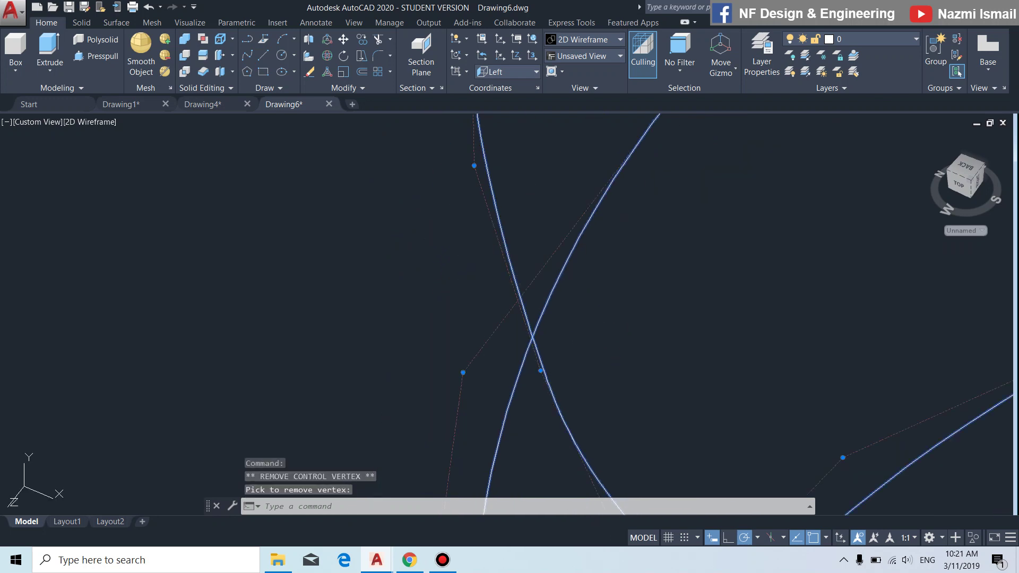
scroll(557, 383, "down", 1)
scroll(588, 421, "down", 1)
scroll(583, 417, "up", 2)
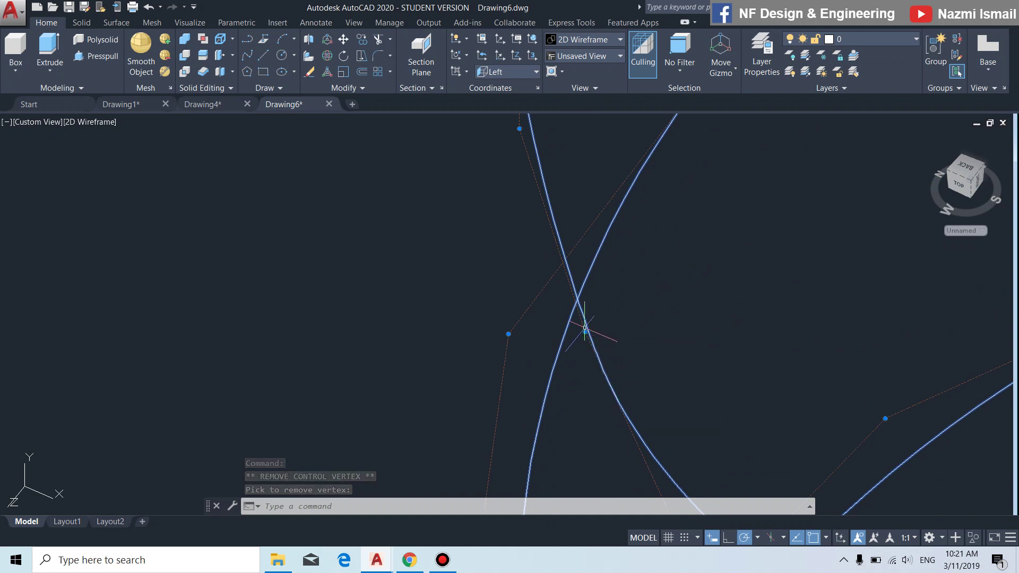
left_click(620, 388)
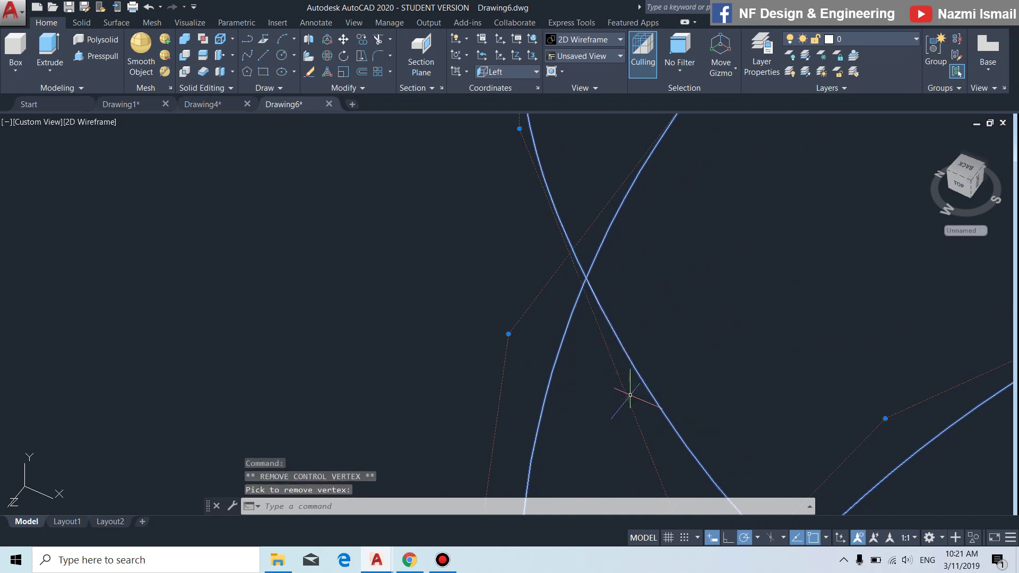
scroll(478, 359, "down", 2)
scroll(547, 409, "down", 3)
key("Escape")
Draw a small circle with CIRCLE, centred beside the helix's lower end
scroll(734, 402, "down", 3)
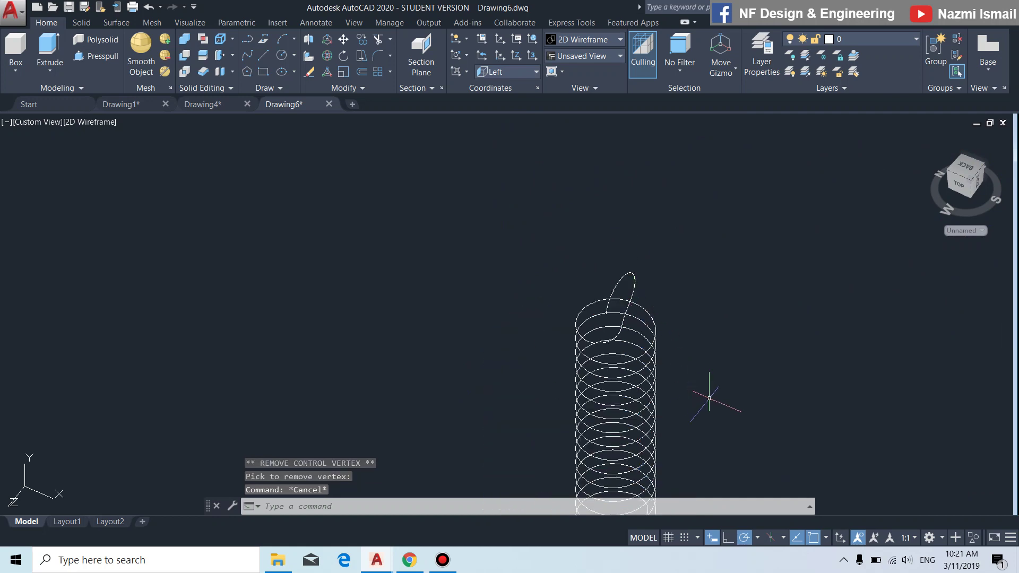
middle_click_drag(794, 427, 739, 403, "shift")
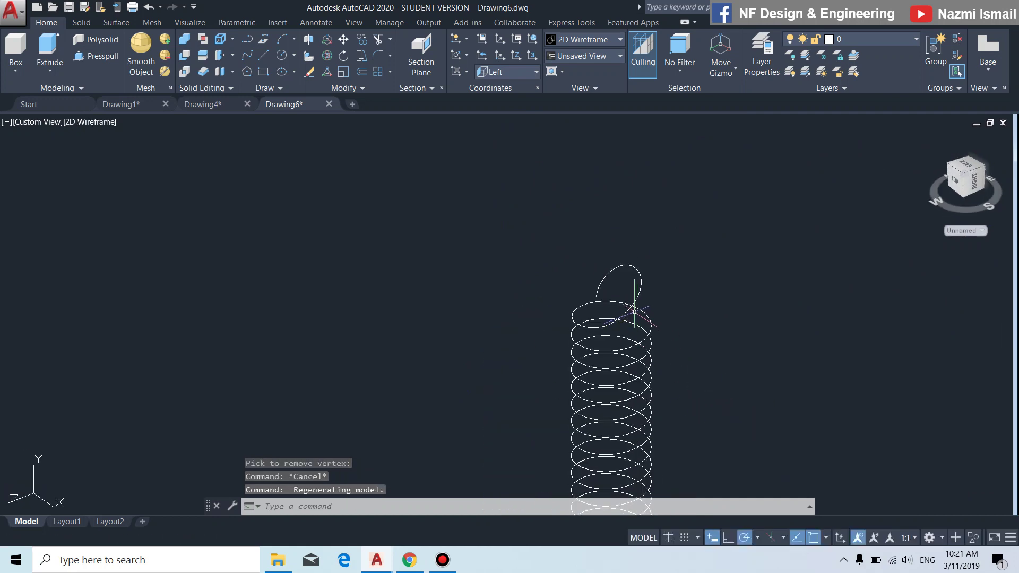
middle_click_drag(690, 371, 659, 341, "shift")
scroll(662, 356, "up", 3)
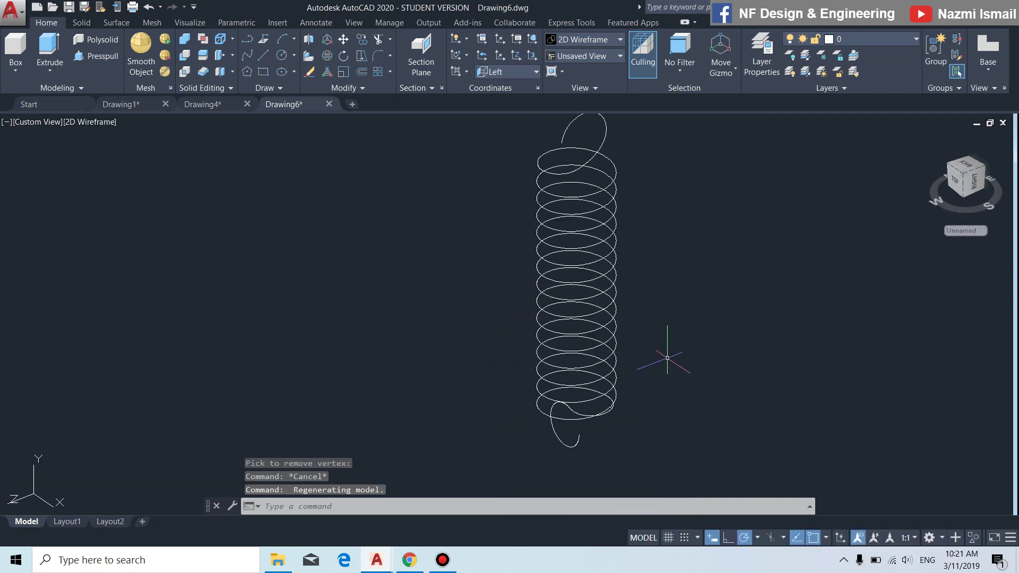
type("C")
key("Return")
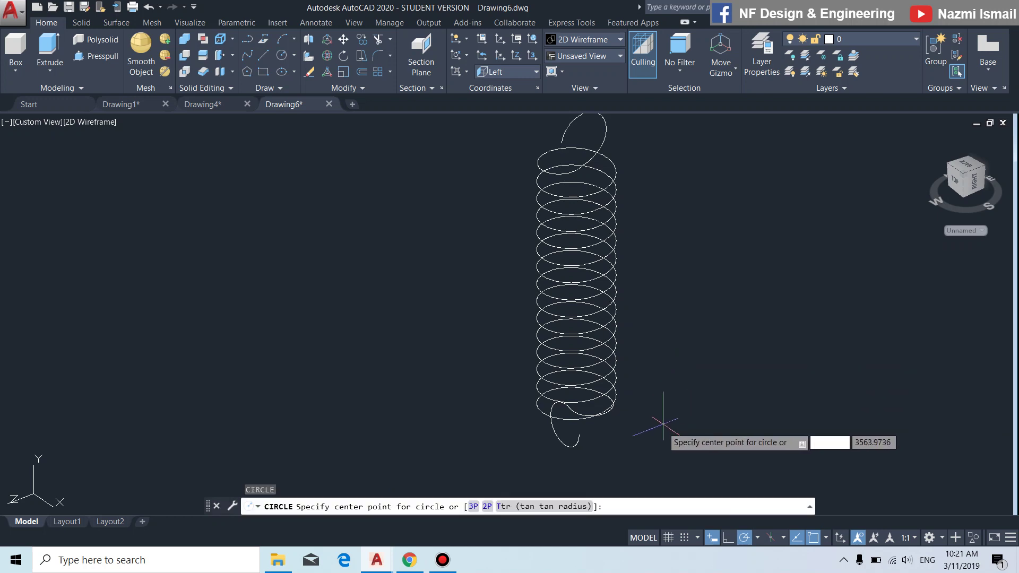
left_click(663, 433)
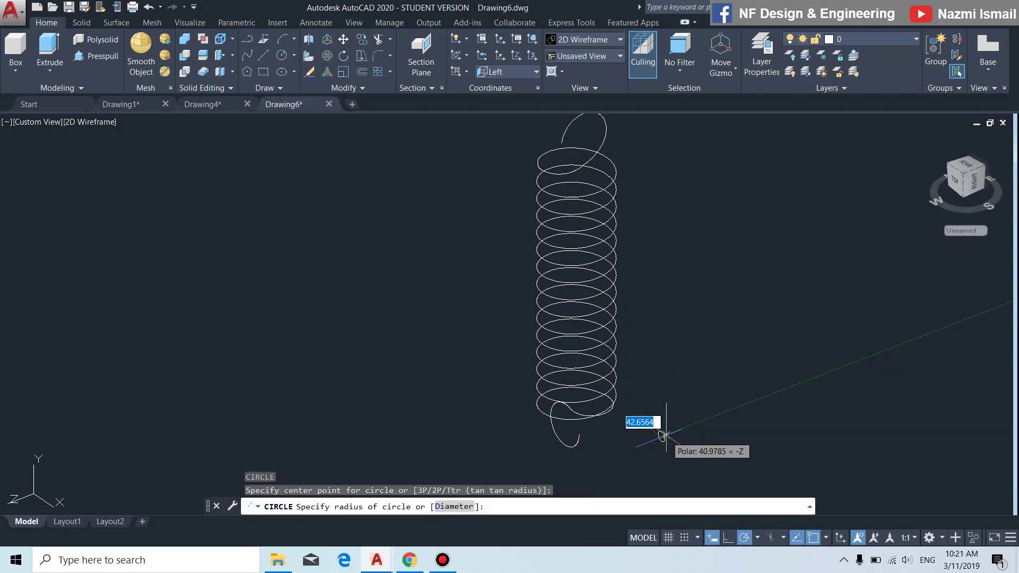
scroll(663, 435, "up", 3)
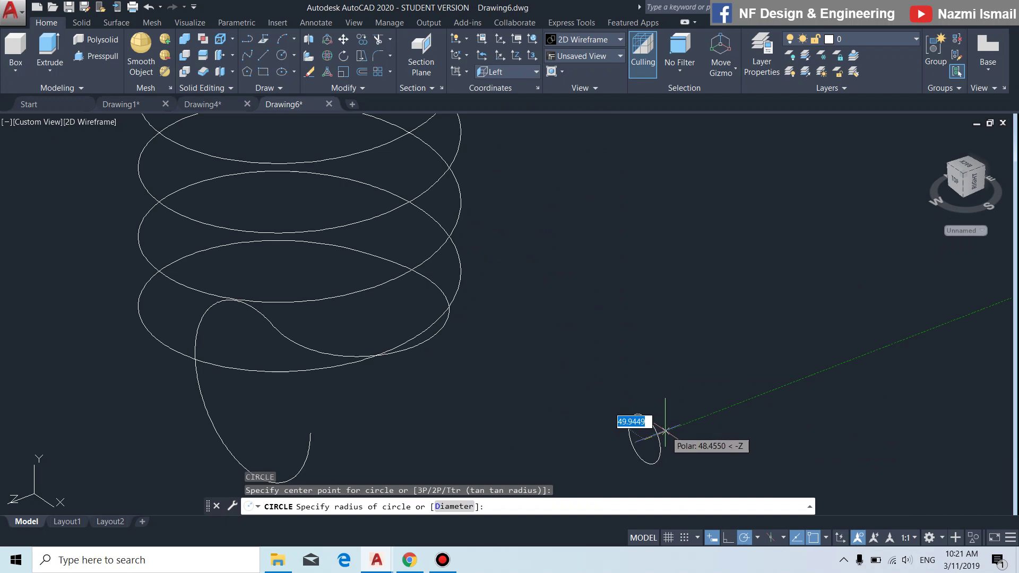
left_click(648, 424)
Select the small circle and start a grip edit on it, then cancel
scroll(666, 470, "down", 3)
scroll(653, 440, "up", 2)
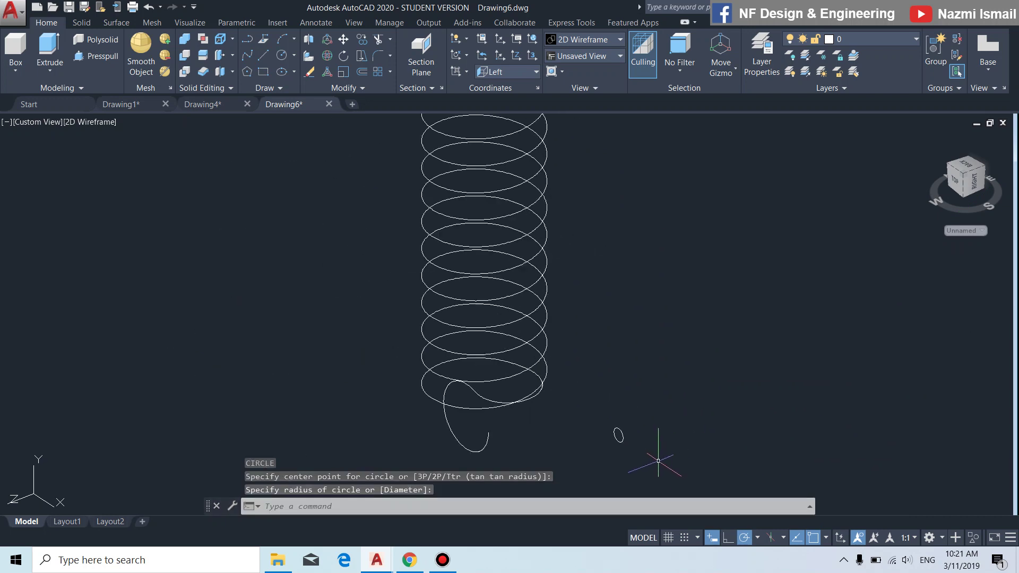
scroll(637, 449, "up", 3)
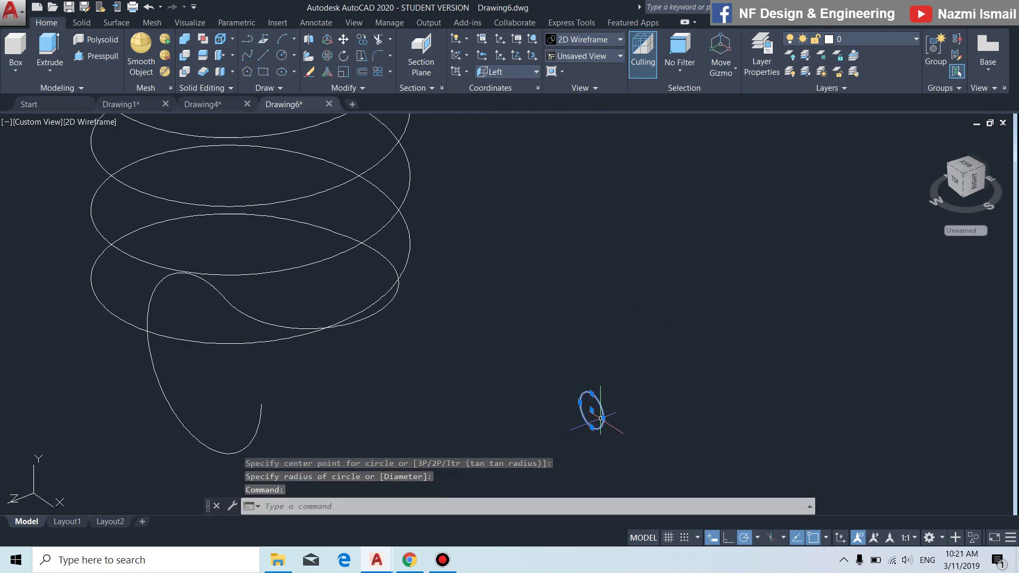
scroll(597, 411, "up", 5)
left_click(609, 426)
left_click(609, 427)
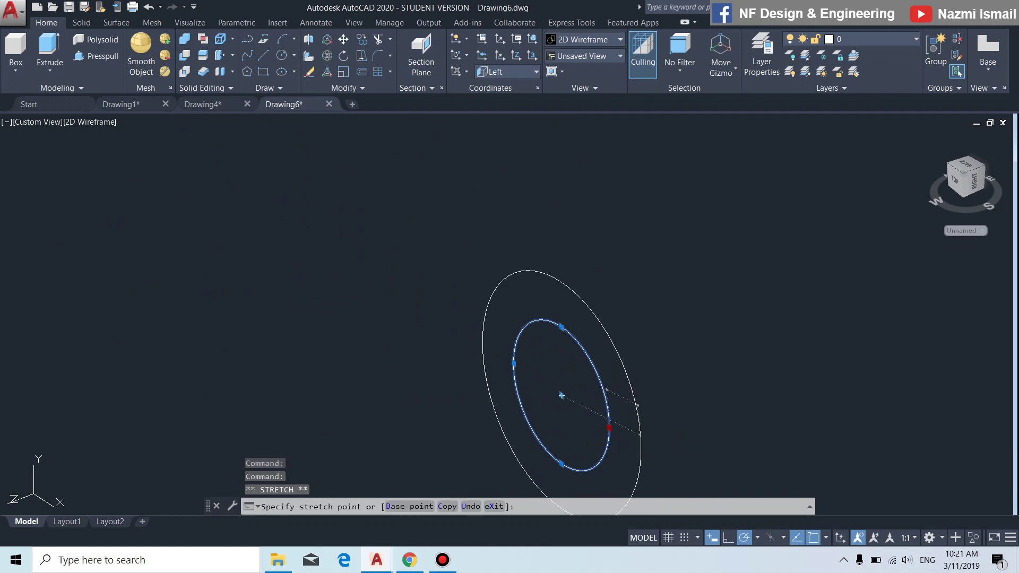
scroll(627, 430, "down", 5)
key("Escape")
type("sweep")
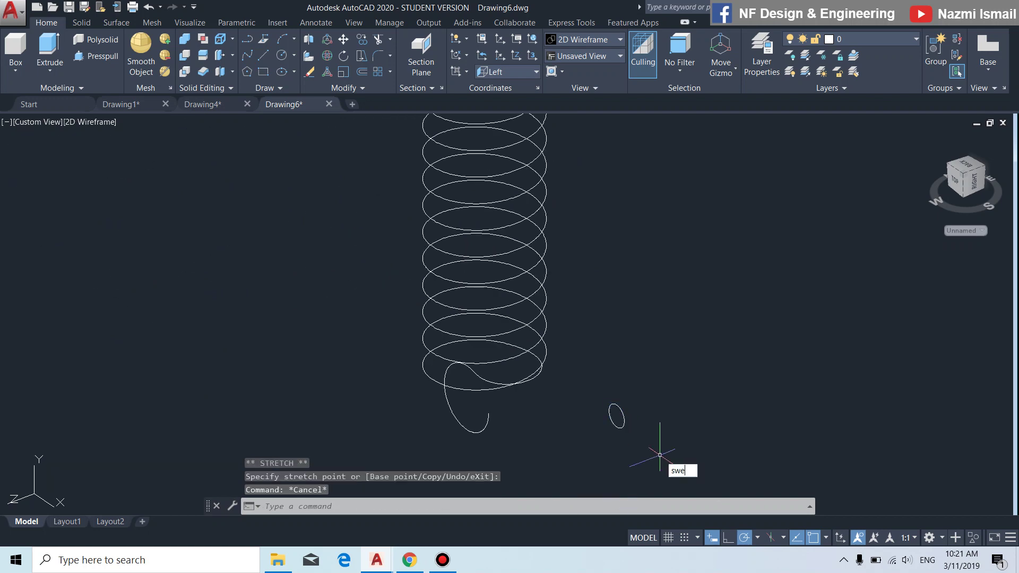
key("Return")
left_click(660, 455)
left_click(619, 391)
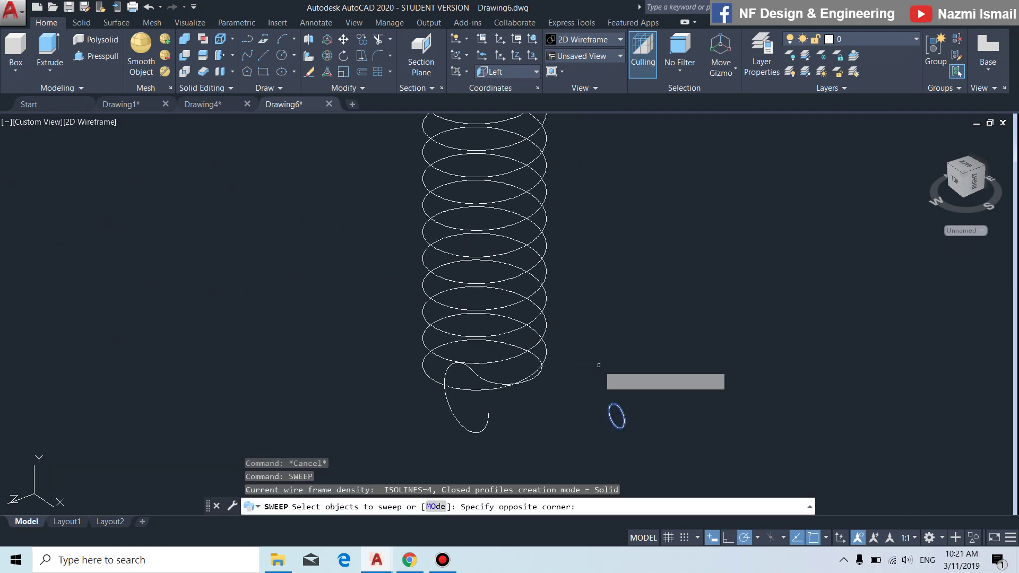
key("Return")
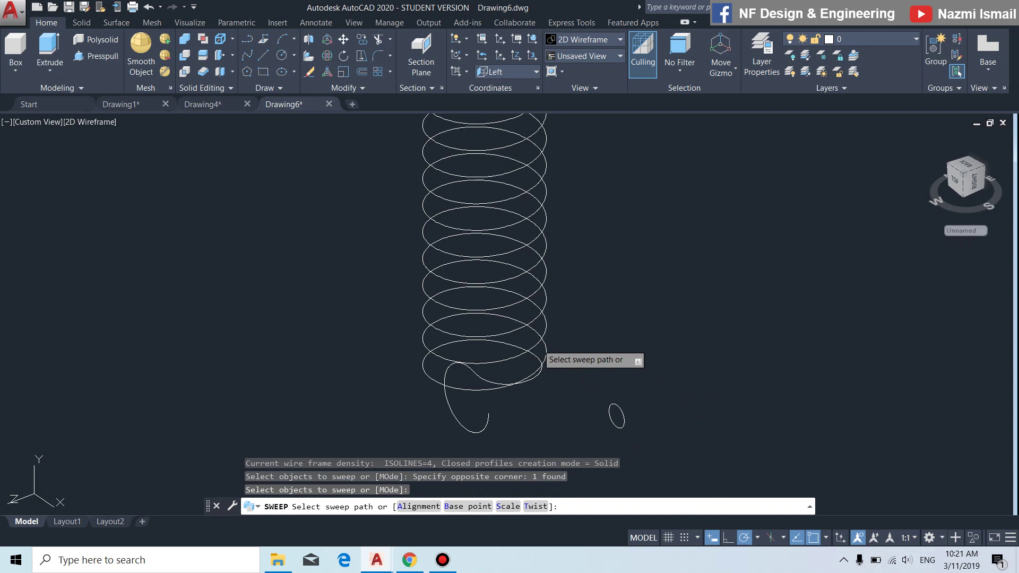
left_click(543, 350)
scroll(596, 417, "down", 1)
scroll(592, 416, "down", 3)
scroll(575, 401, "up", 2)
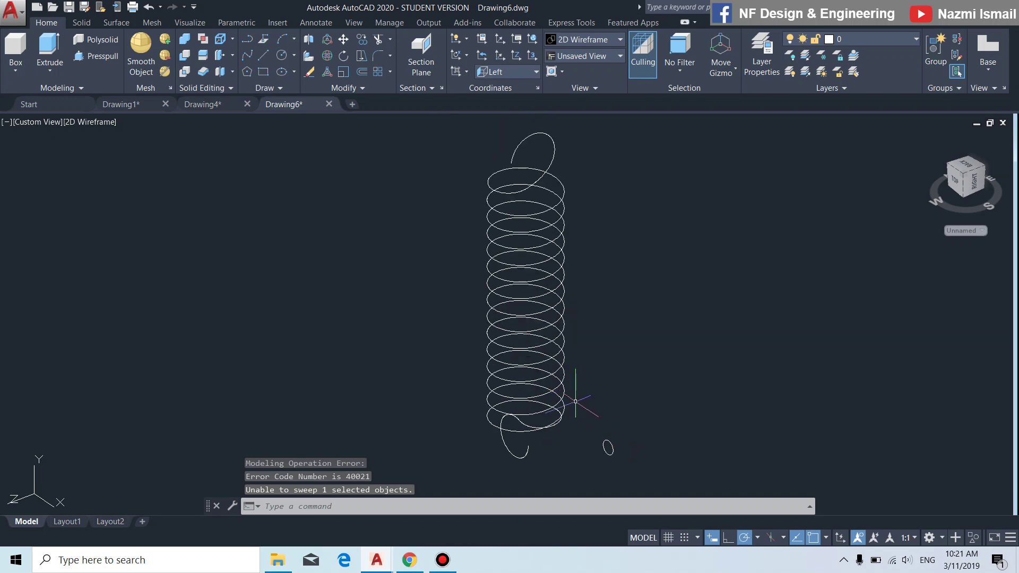
Narrow the small profile by pulling its quadrant grip inward, and shift it by its centre grip
scroll(597, 458, "up", 5)
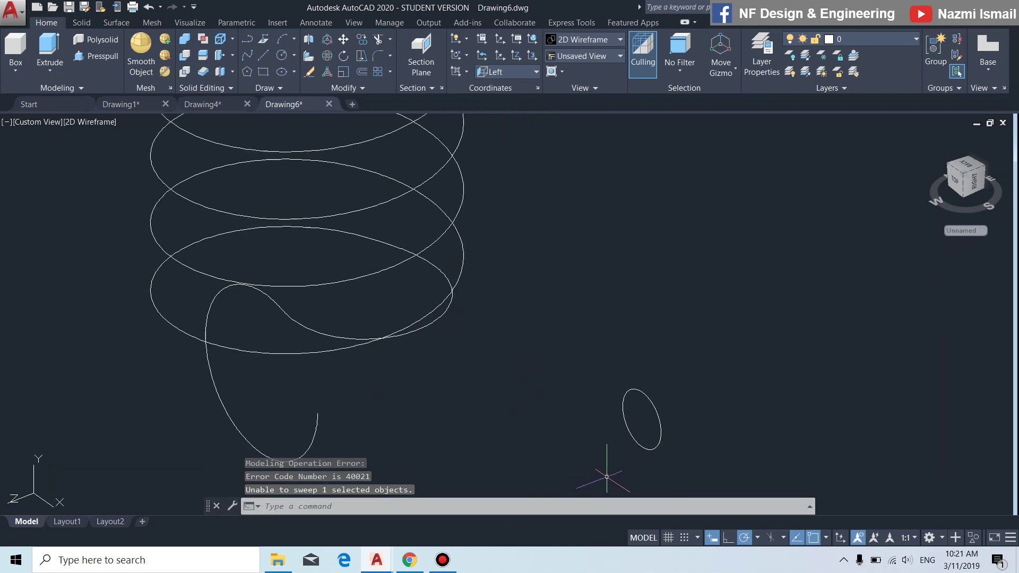
left_click(661, 425)
scroll(677, 444, "up", 3)
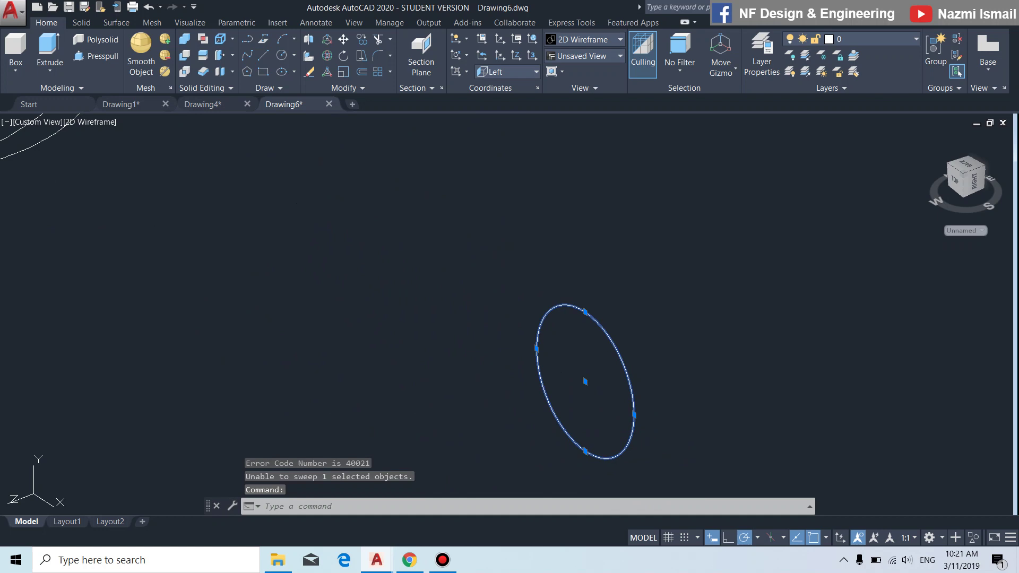
left_click(634, 414)
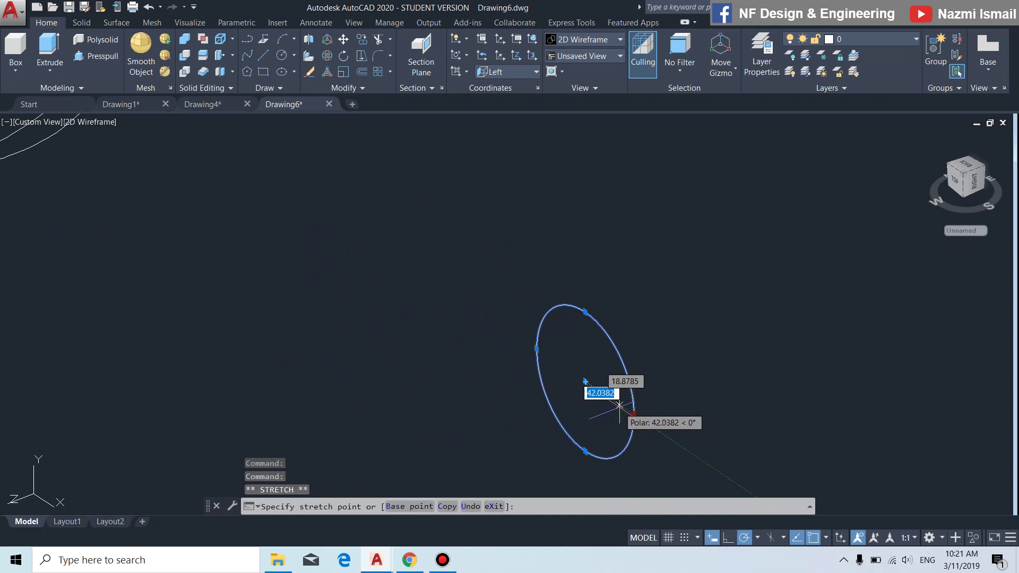
left_click(627, 410)
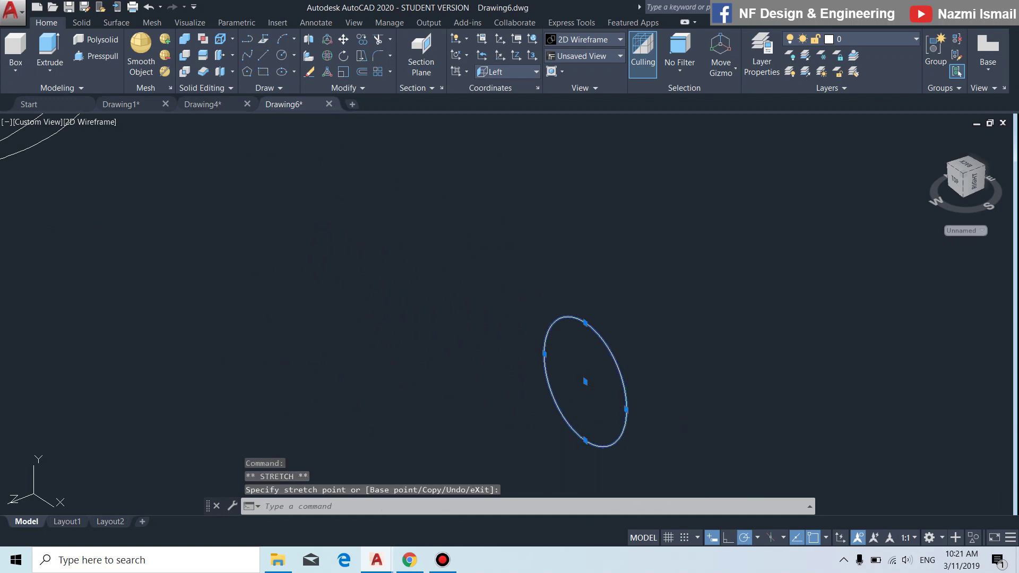
left_click(585, 382)
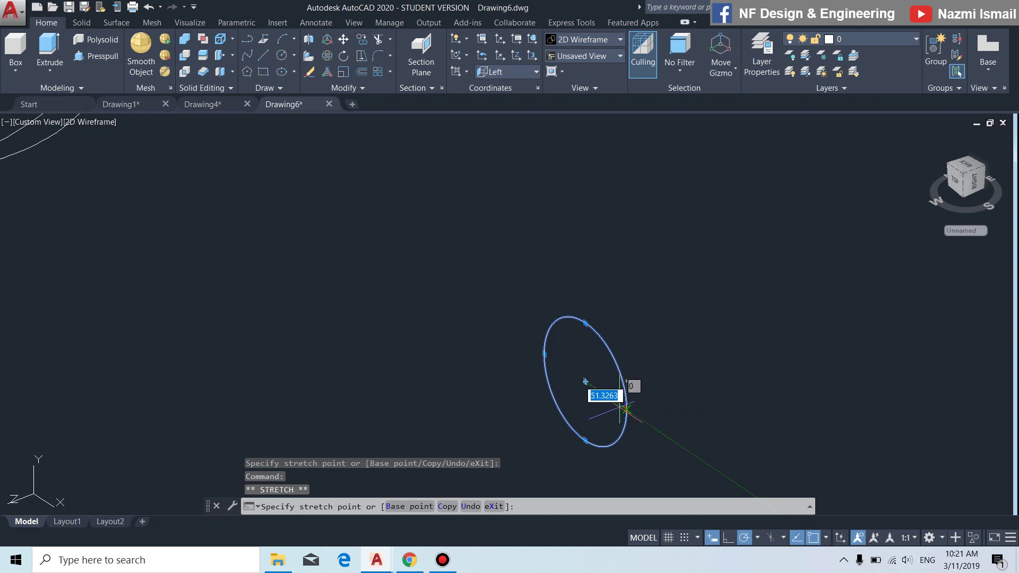
scroll(626, 409, "up", 2)
left_click(637, 417)
scroll(649, 417, "down", 5)
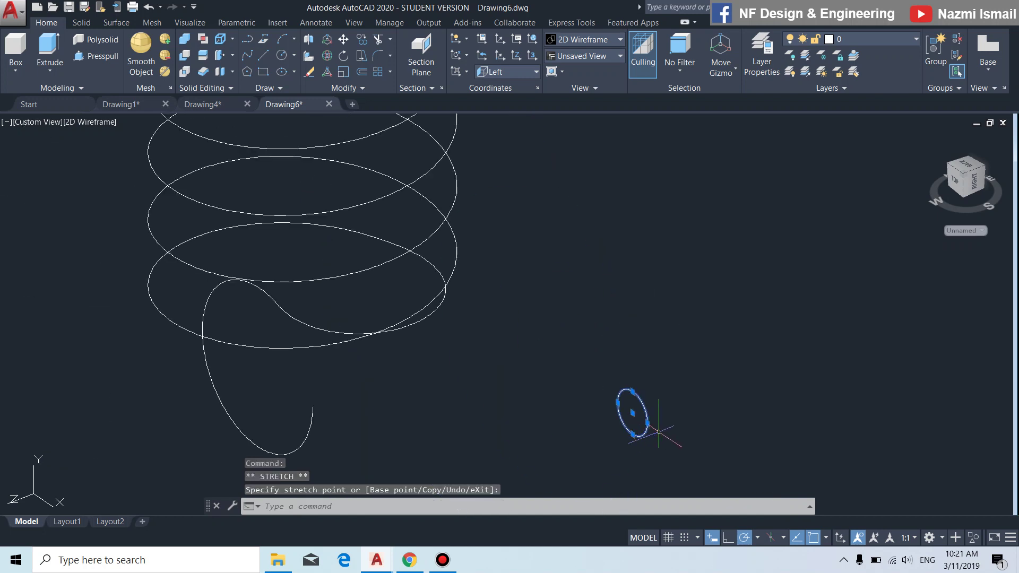
key("Escape")
type("swe")
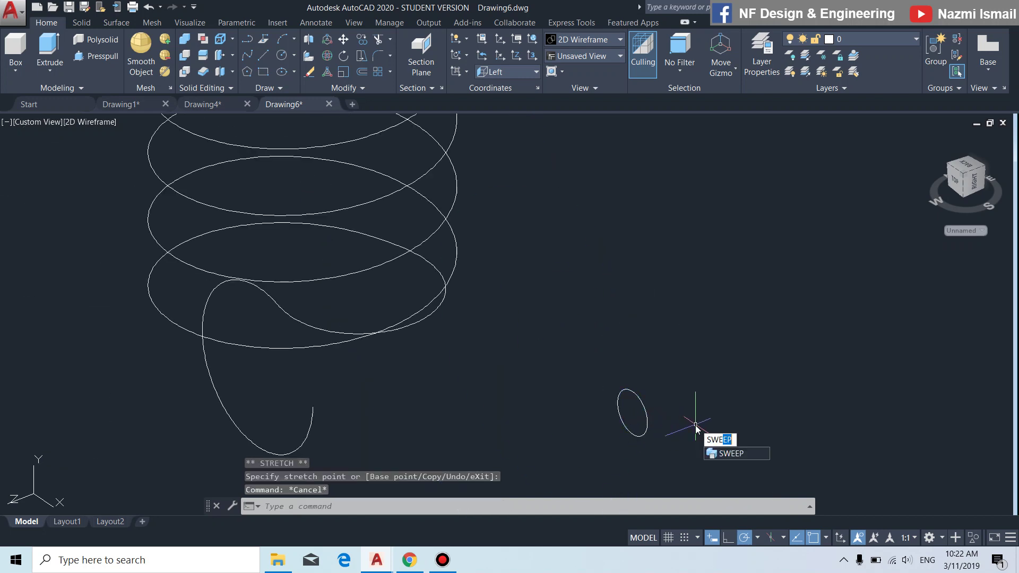
key("Return")
Window-select the small profile, then pick the hooked helix as the sweep path
left_click(700, 445)
left_click(584, 365)
key("Return")
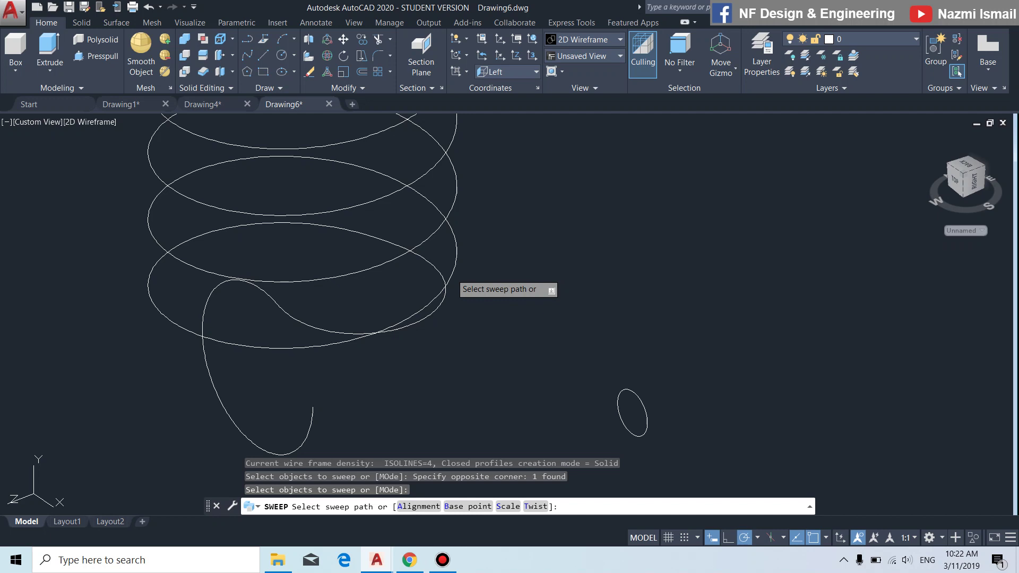
left_click(456, 286)
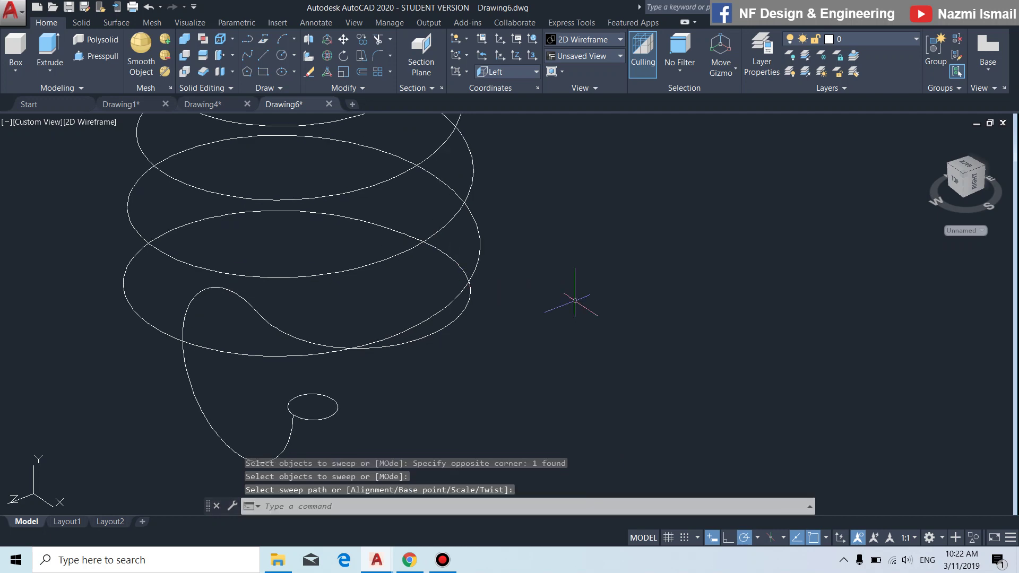
scroll(575, 300, "down", 3)
scroll(564, 334, "down", 2)
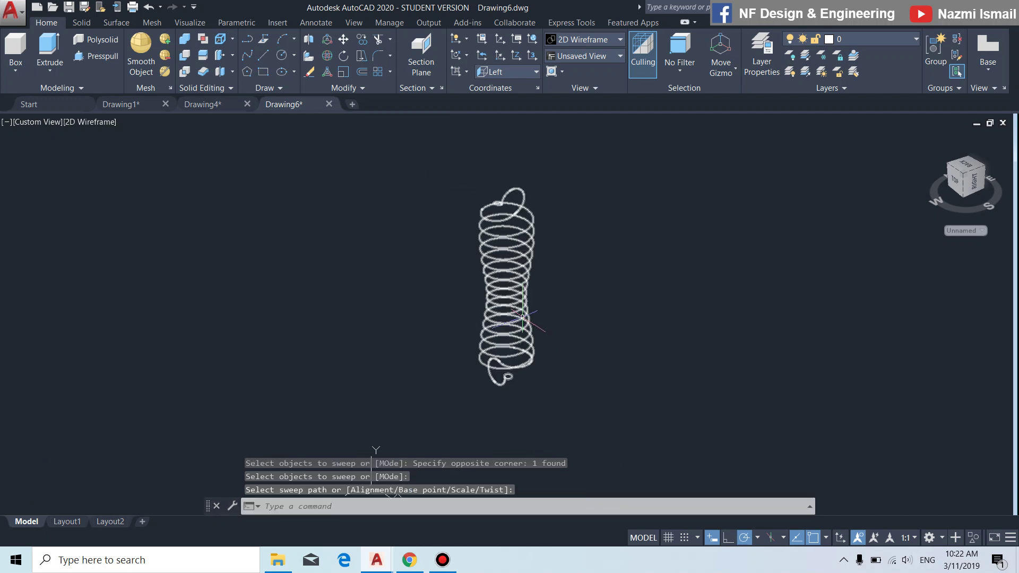
scroll(512, 284, "up", 2)
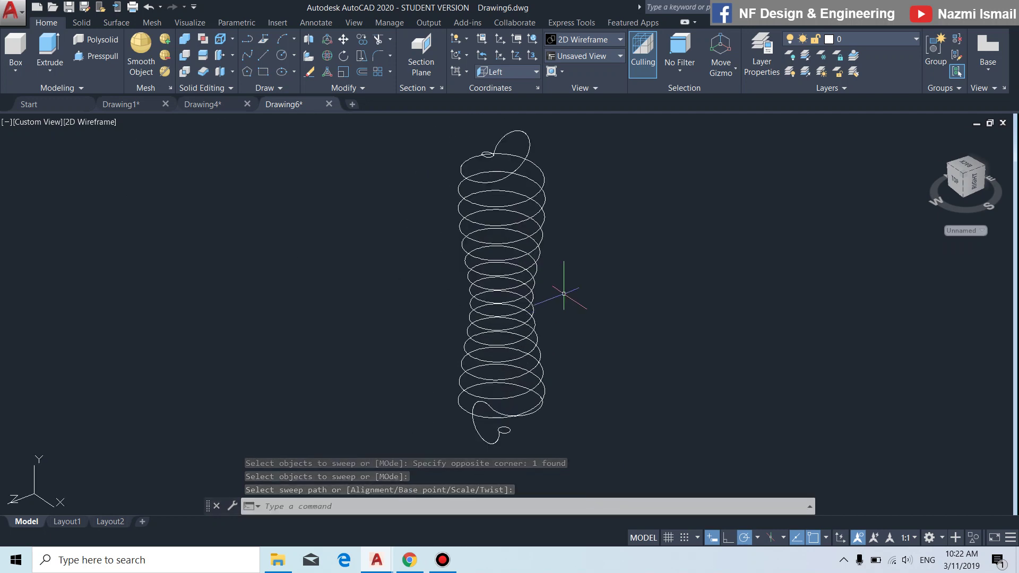
Change the viewport visual style from 2D Wireframe to Shaded with Edges
left_click(92, 122)
left_click(155, 215)
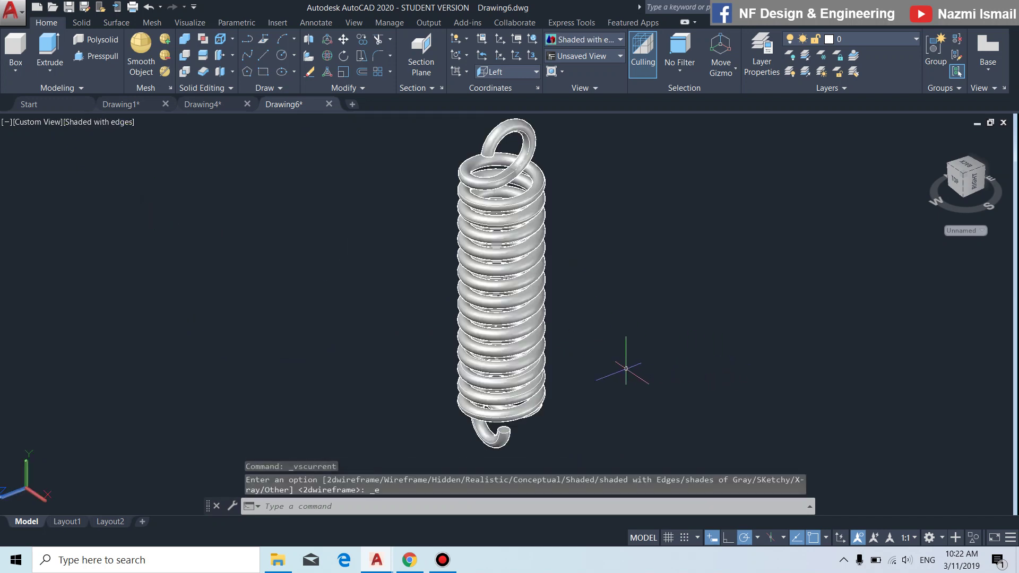
scroll(618, 366, "down", 2)
scroll(610, 370, "up", 2)
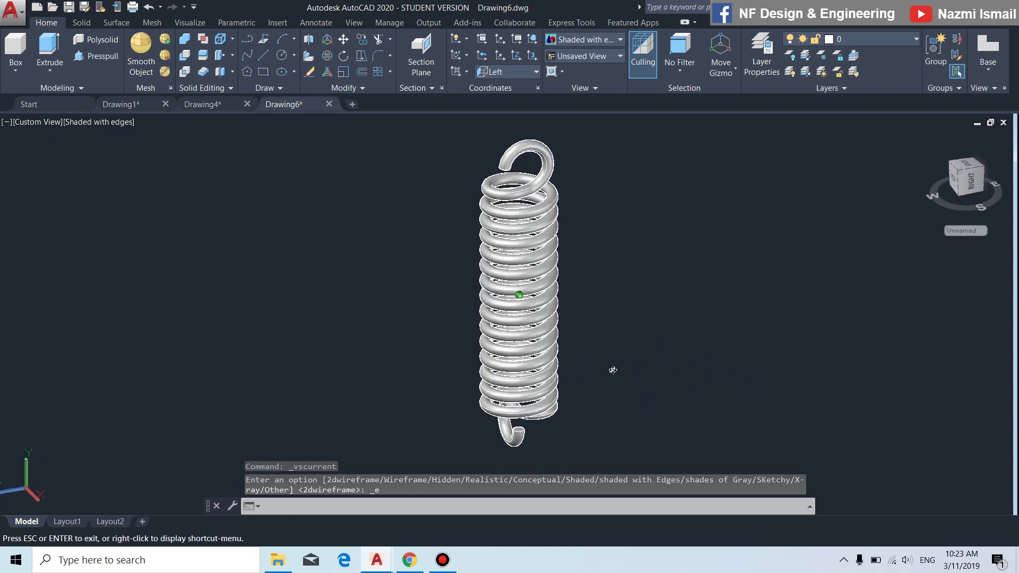